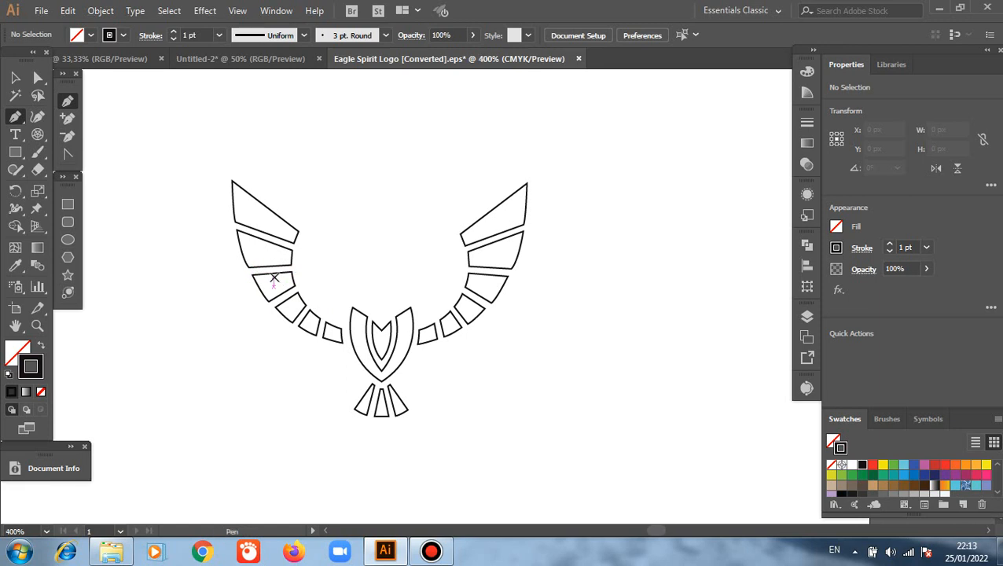
Step: Draw a curved band with the Pen tool along the left wing's inner edge, about 9 px wide at its upper end
{"action": "scroll", "coordinate": [274, 277], "scroll_direction": "up", "scroll_amount": 2}
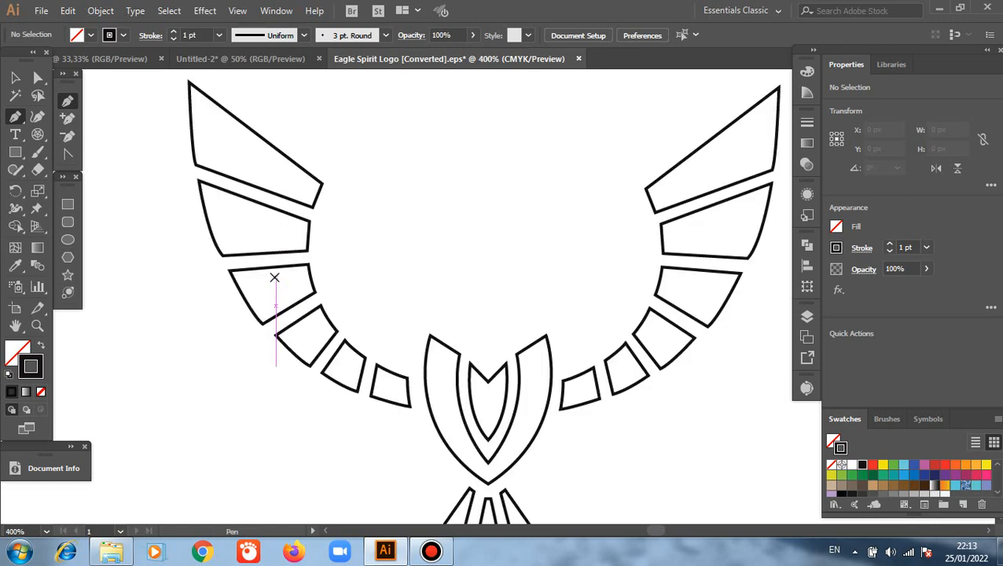
{"action": "left_click", "coordinate": [334, 185]}
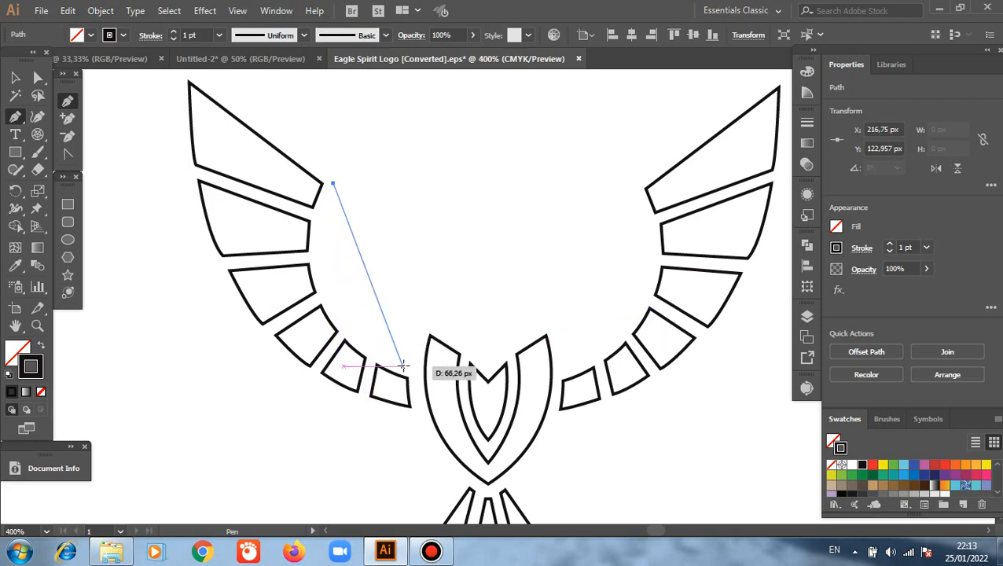
{"action": "left_click_drag", "start_coordinate": [410, 367], "coordinate": [537, 416]}
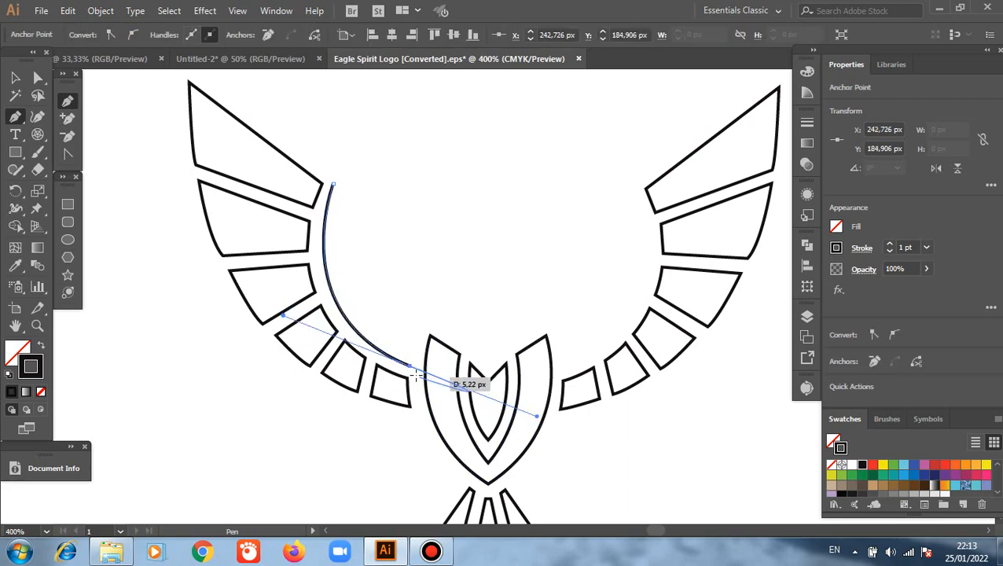
{"action": "left_click_drag", "start_coordinate": [410, 367], "coordinate": [383, 188]}
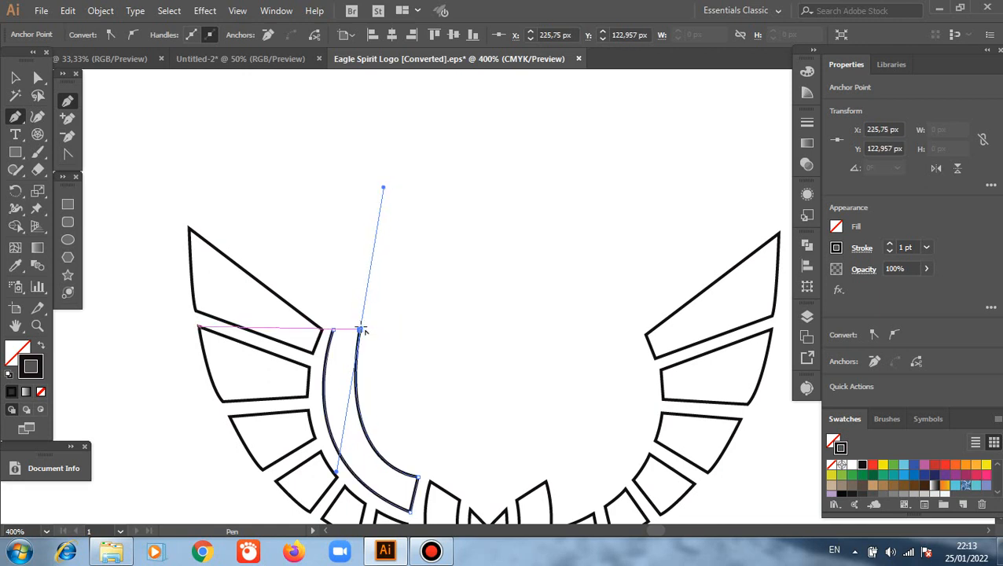
{"action": "left_click", "coordinate": [361, 331]}
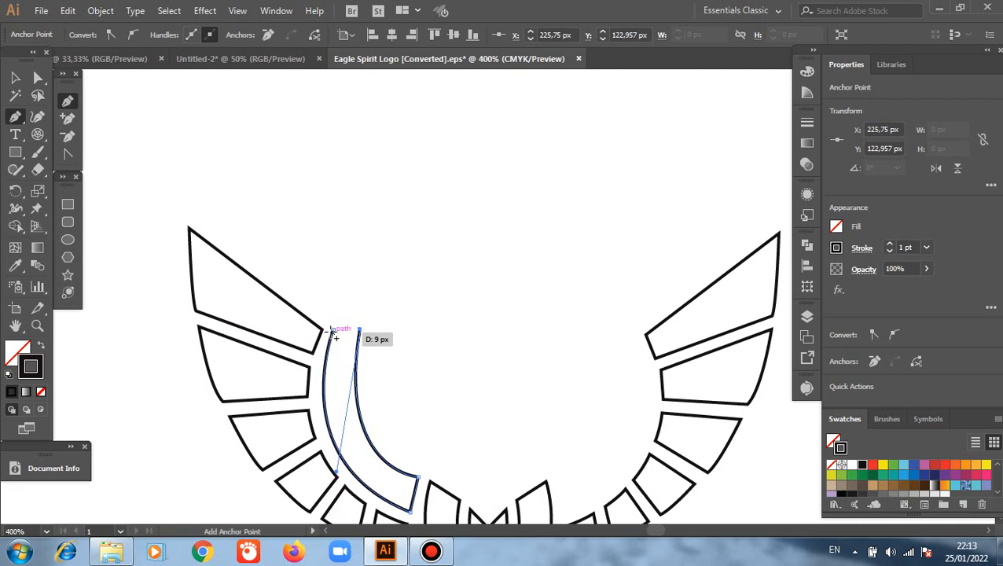
Step: Close the curved band's outline with a straight segment back to its starting anchor and deselect it
{"action": "left_click", "coordinate": [331, 332]}
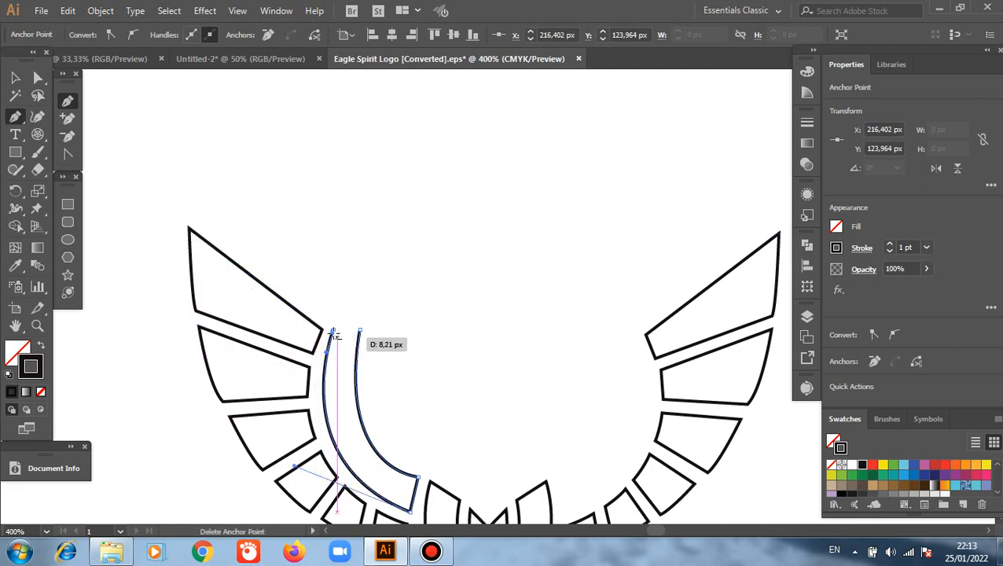
{"action": "left_click", "coordinate": [332, 331]}
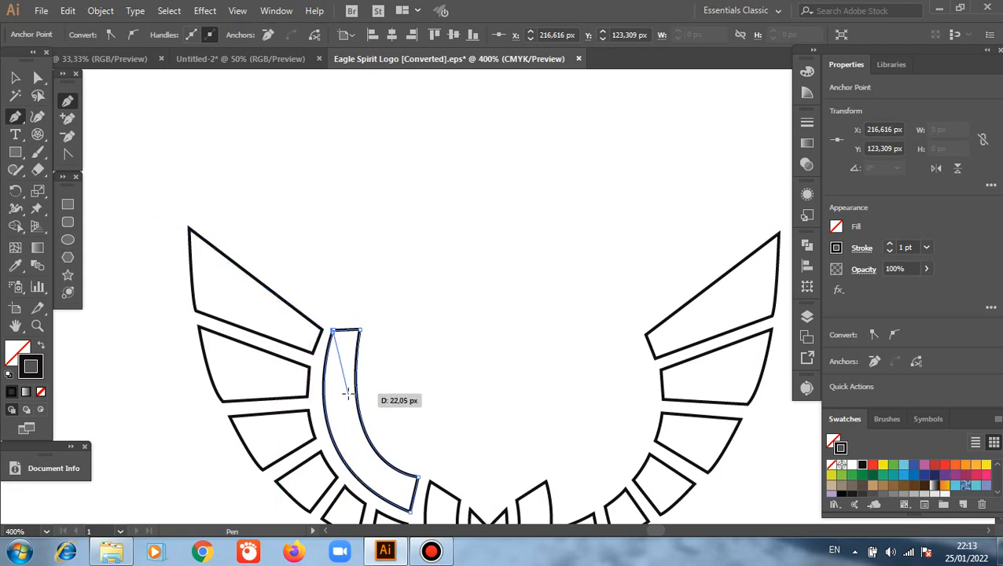
{"action": "key", "text": "ctrl+z"}
{"action": "left_click", "coordinate": [350, 399], "text": "ctrl"}
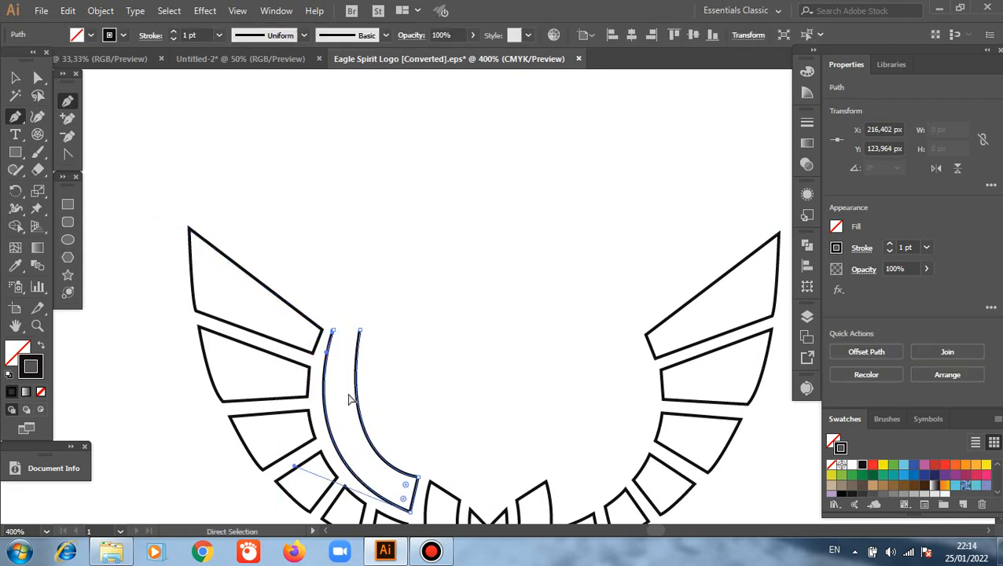
{"action": "left_click", "coordinate": [331, 331]}
{"action": "scroll", "coordinate": [237, 341], "scroll_direction": "down", "scroll_amount": 3}
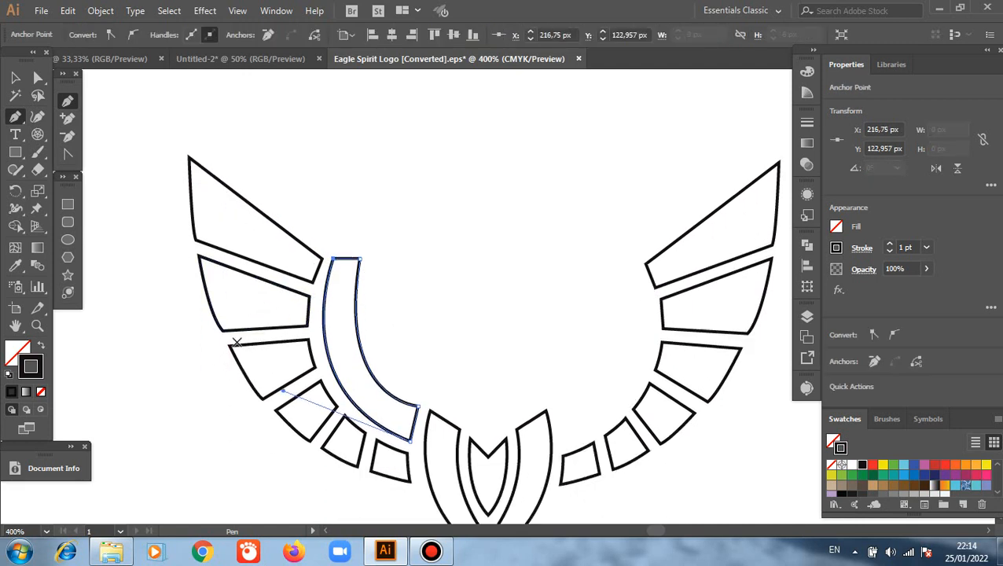
{"action": "left_click", "coordinate": [14, 78]}
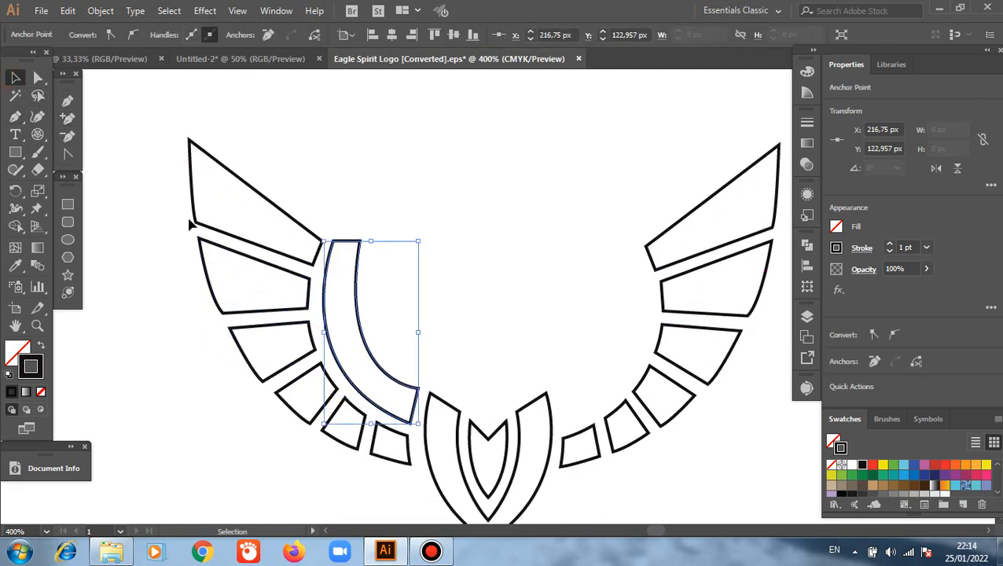
{"action": "left_click", "coordinate": [204, 365]}
{"action": "scroll", "coordinate": [206, 367], "scroll_direction": "down", "scroll_amount": 1}
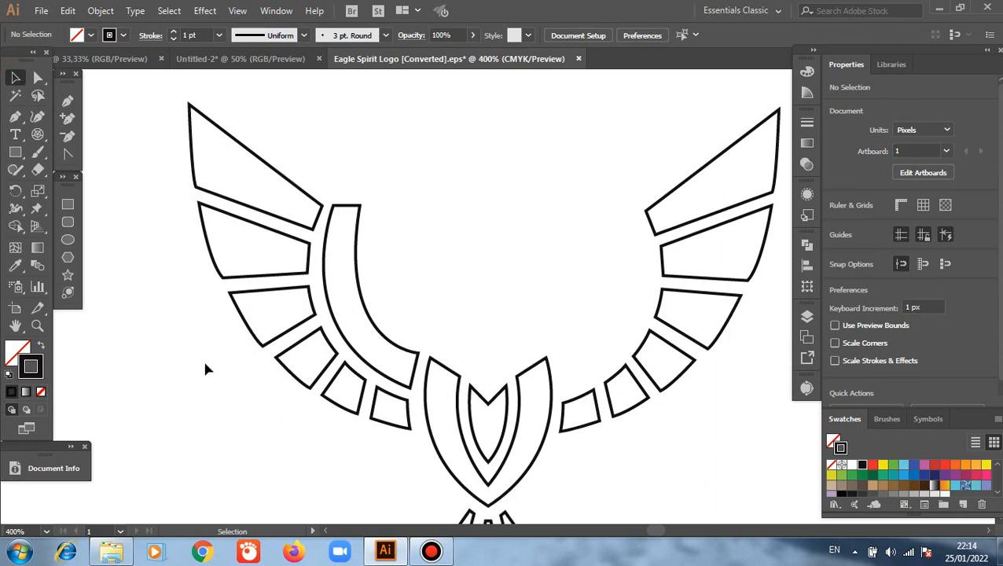
Step: Show the rulers and place a horizontal guide at about Y 123.06 px, level with the uppermost left feather's inner corner
{"action": "right_click", "coordinate": [426, 126]}
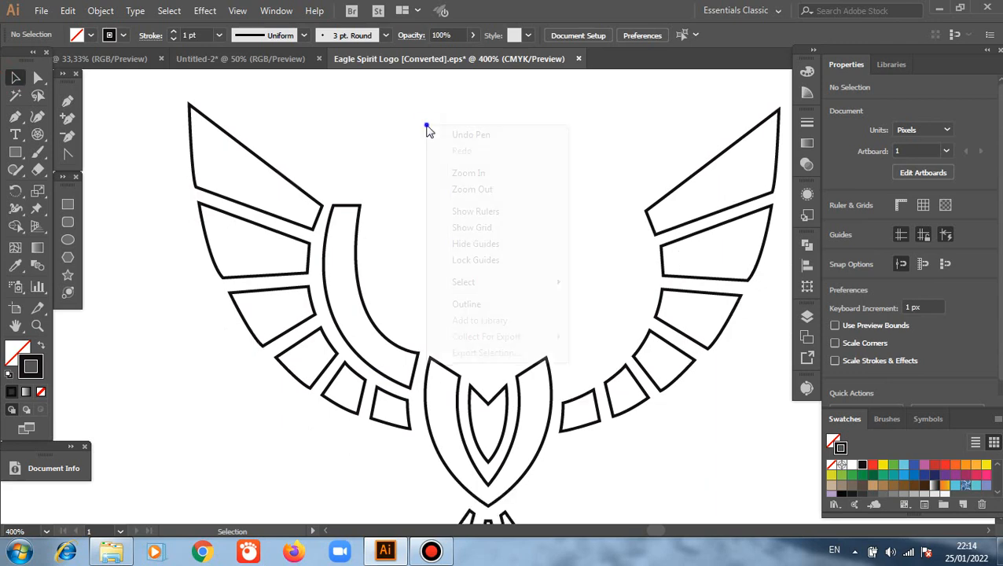
{"action": "left_click", "coordinate": [477, 211]}
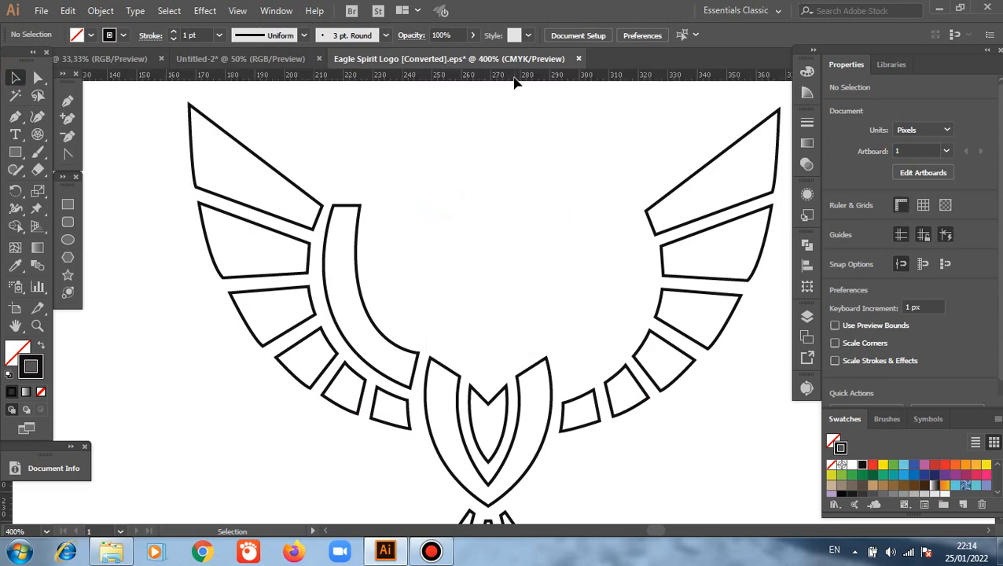
{"action": "left_click_drag", "start_coordinate": [513, 78], "coordinate": [531, 206]}
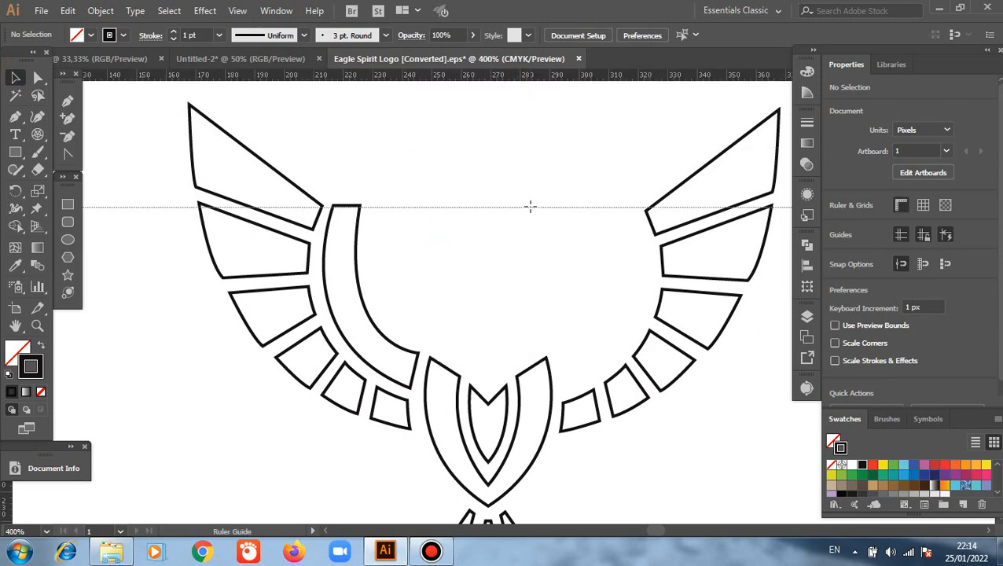
{"action": "left_click_drag", "start_coordinate": [474, 220], "coordinate": [441, 228]}
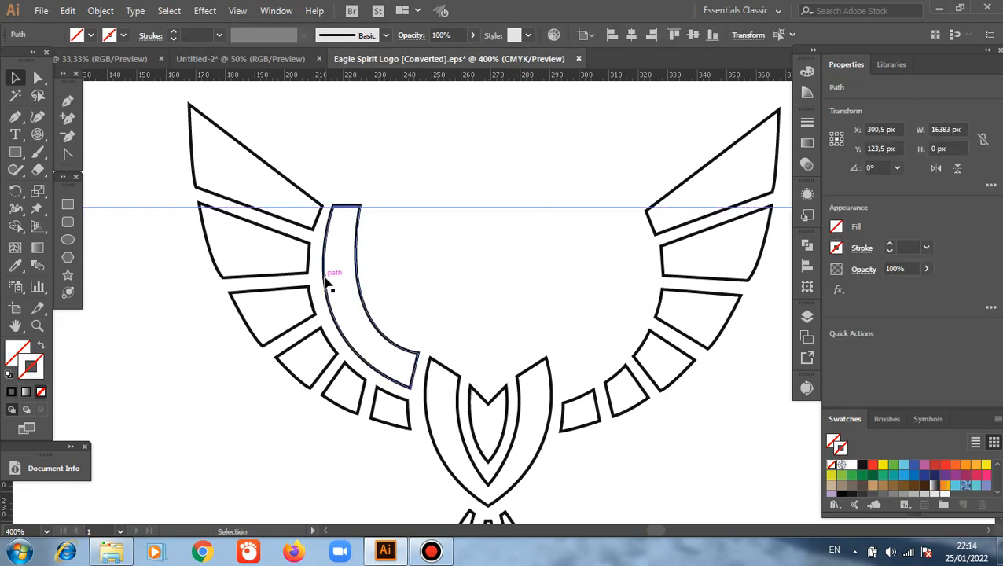
{"action": "scroll", "coordinate": [356, 223], "scroll_direction": "up", "scroll_amount": 3}
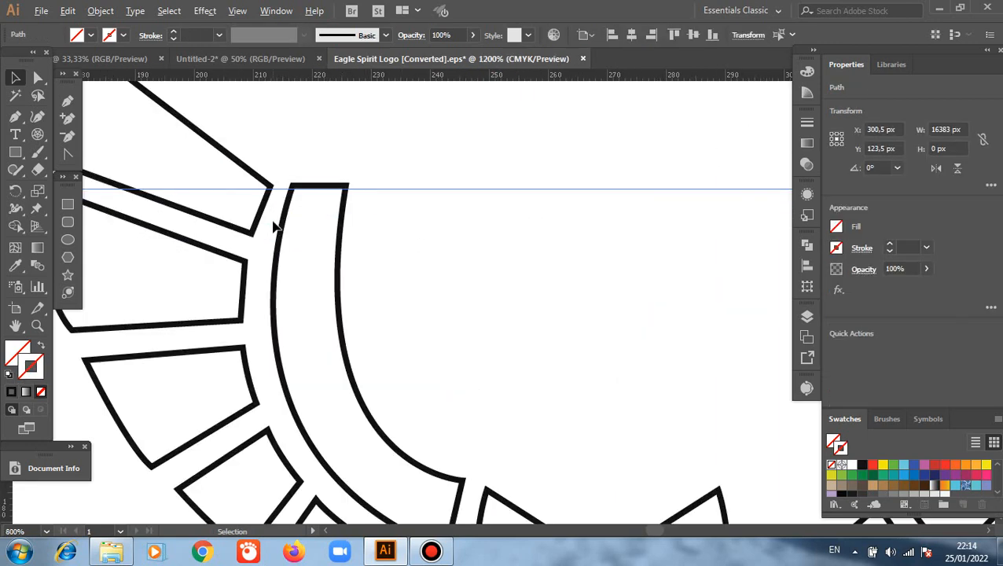
{"action": "left_click_drag", "start_coordinate": [454, 197], "coordinate": [455, 190]}
Step: Switch to outline view and move the curved band's two upper anchor points onto the horizontal guide
{"action": "left_click", "coordinate": [38, 77]}
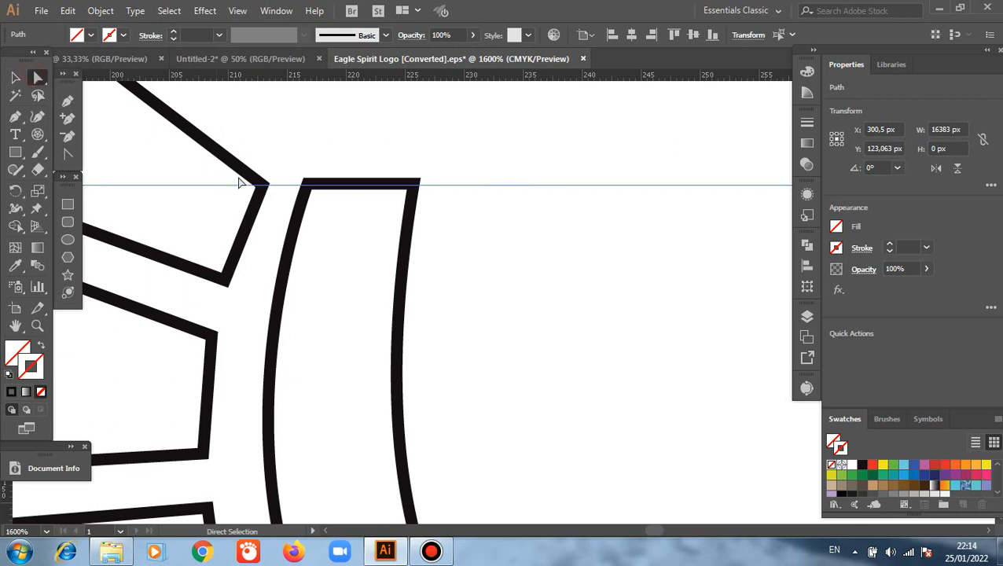
{"action": "left_click", "coordinate": [307, 195]}
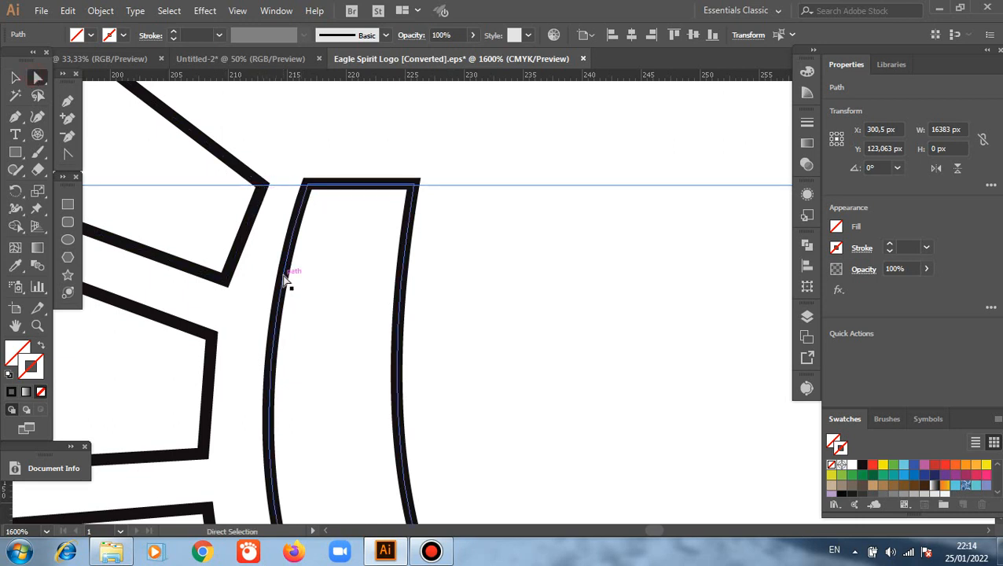
{"action": "key", "text": "ctrl+y"}
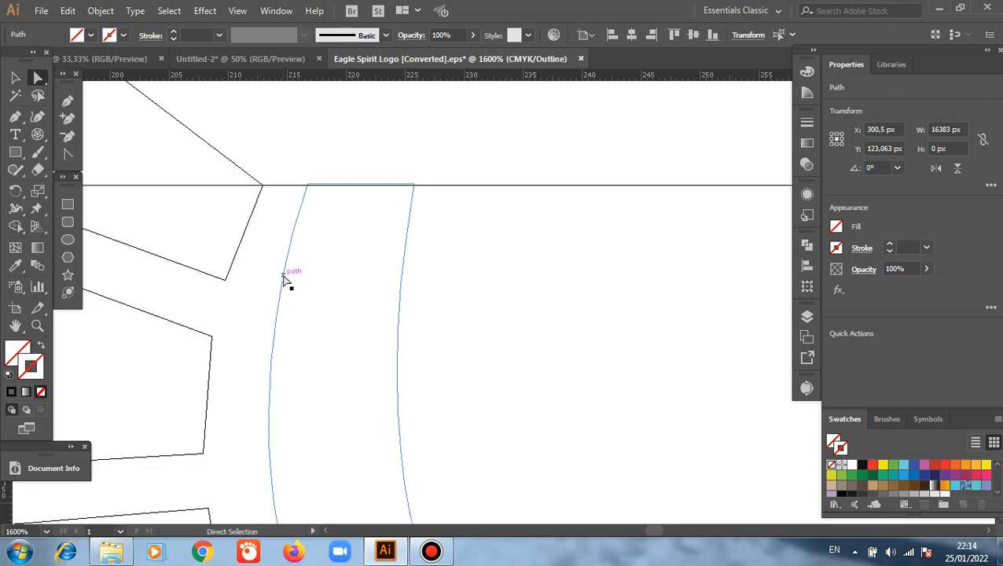
{"action": "scroll", "coordinate": [284, 275], "scroll_direction": "up", "scroll_amount": 1}
{"action": "scroll", "coordinate": [288, 257], "scroll_direction": "up", "scroll_amount": 1}
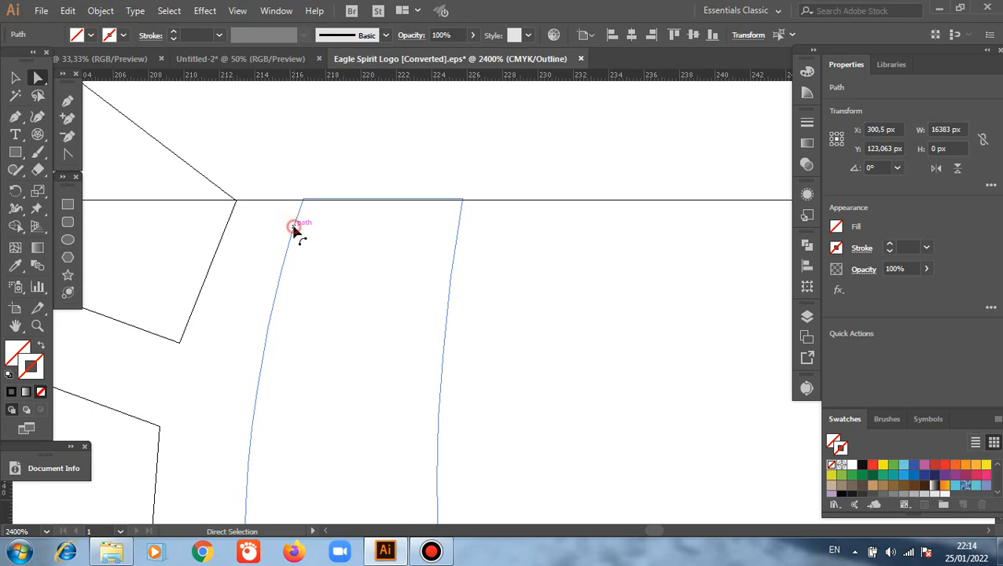
{"action": "left_click", "coordinate": [303, 202]}
{"action": "left_click_drag", "start_coordinate": [305, 202], "coordinate": [308, 201]}
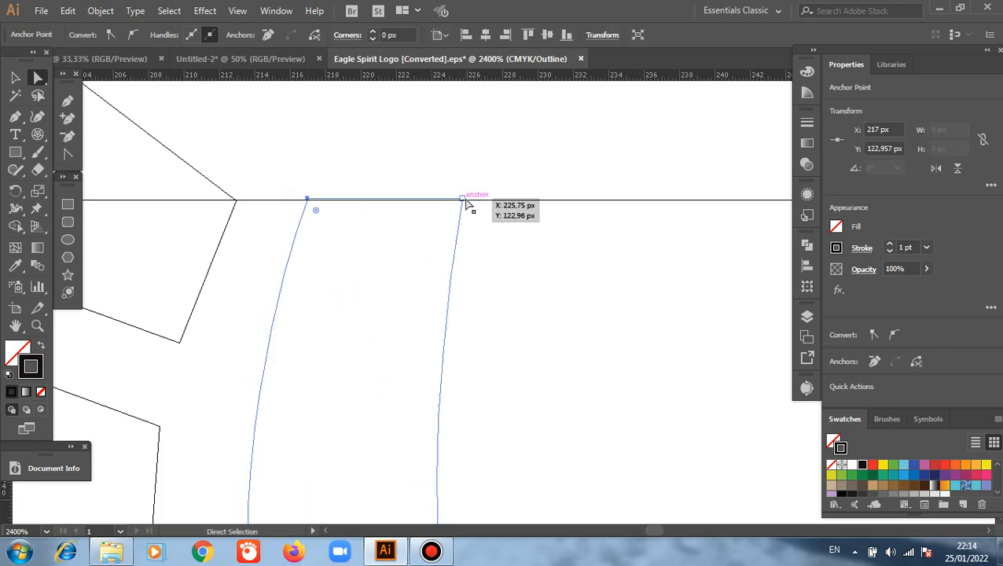
{"action": "left_click_drag", "start_coordinate": [463, 202], "coordinate": [469, 201]}
{"action": "left_click_drag", "start_coordinate": [307, 201], "coordinate": [308, 201]}
{"action": "left_click", "coordinate": [334, 160]}
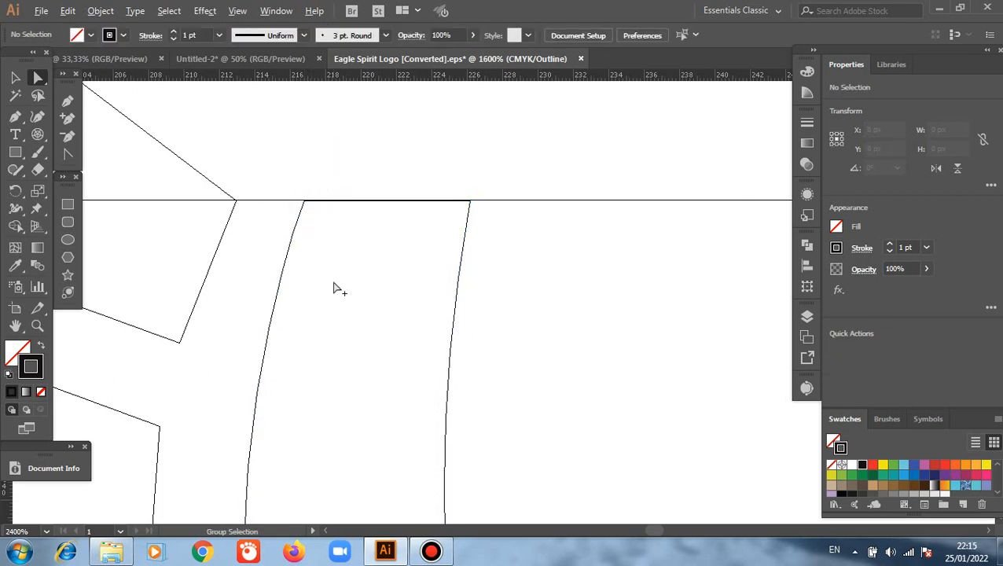
Step: Add a horizontal guide at Y 174.625 px through the body's upper tip and move the band's lower inner anchor onto it
{"action": "scroll", "coordinate": [334, 290], "scroll_direction": "down", "scroll_amount": 4}
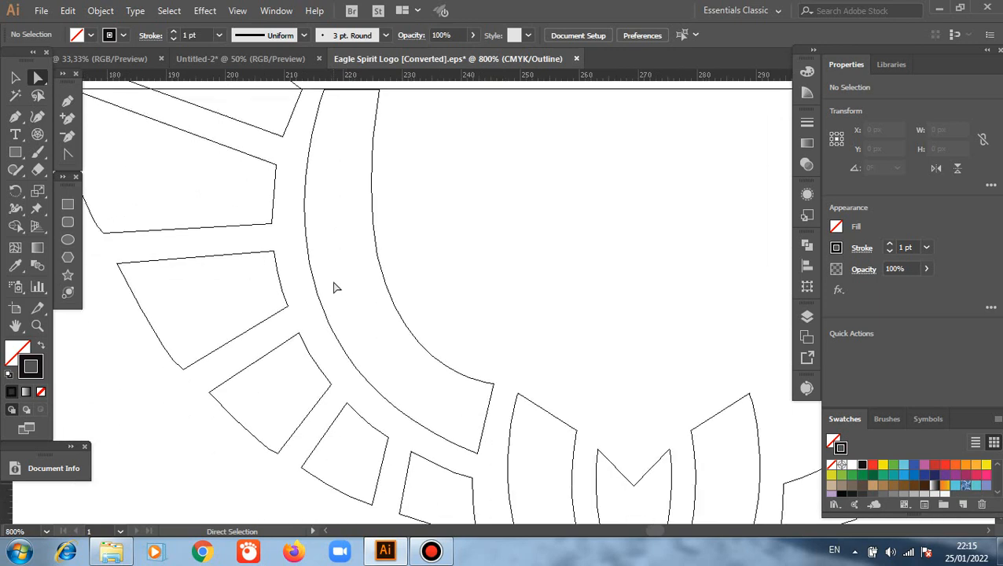
{"action": "scroll", "coordinate": [334, 288], "scroll_direction": "down", "scroll_amount": 1}
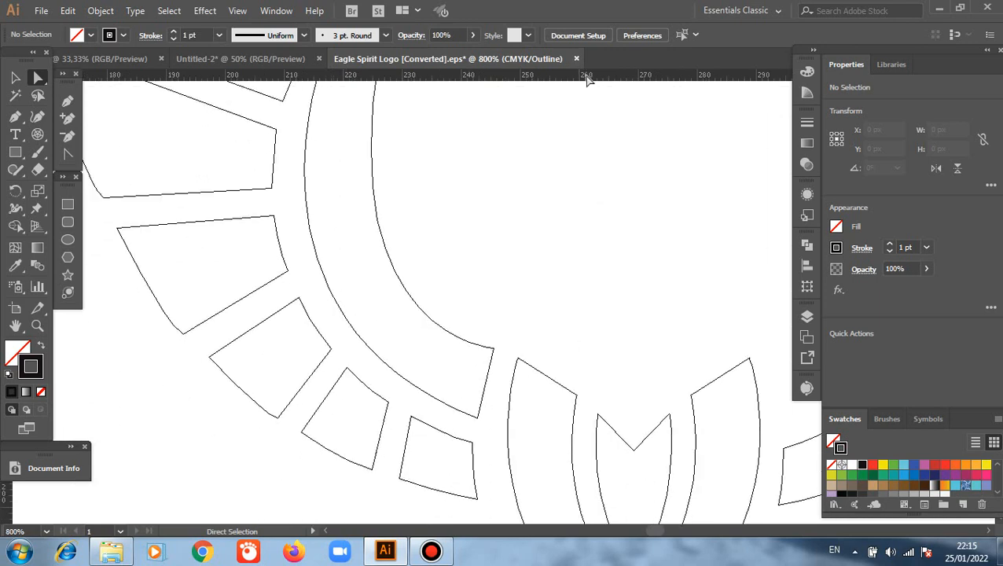
{"action": "left_click_drag", "start_coordinate": [589, 79], "coordinate": [535, 358]}
{"action": "scroll", "coordinate": [540, 398], "scroll_direction": "up", "scroll_amount": 1}
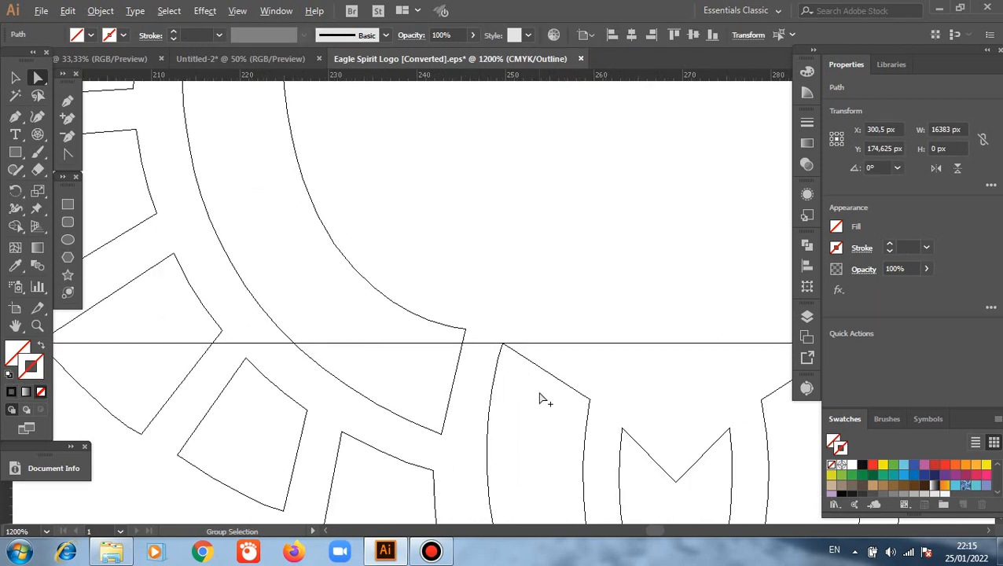
{"action": "left_click_drag", "start_coordinate": [464, 330], "coordinate": [468, 345]}
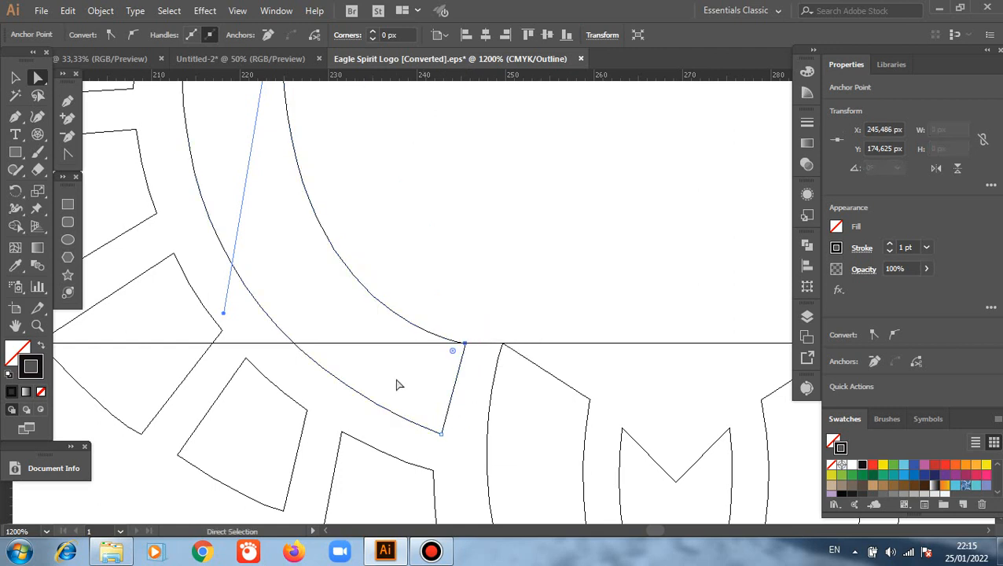
Step: Reshape the band's inner curve by adjusting the direction handle of its upper inner anchor, and deselect the band
{"action": "scroll", "coordinate": [401, 377], "scroll_direction": "down", "scroll_amount": 1}
{"action": "scroll", "coordinate": [401, 378], "scroll_direction": "down", "scroll_amount": 1}
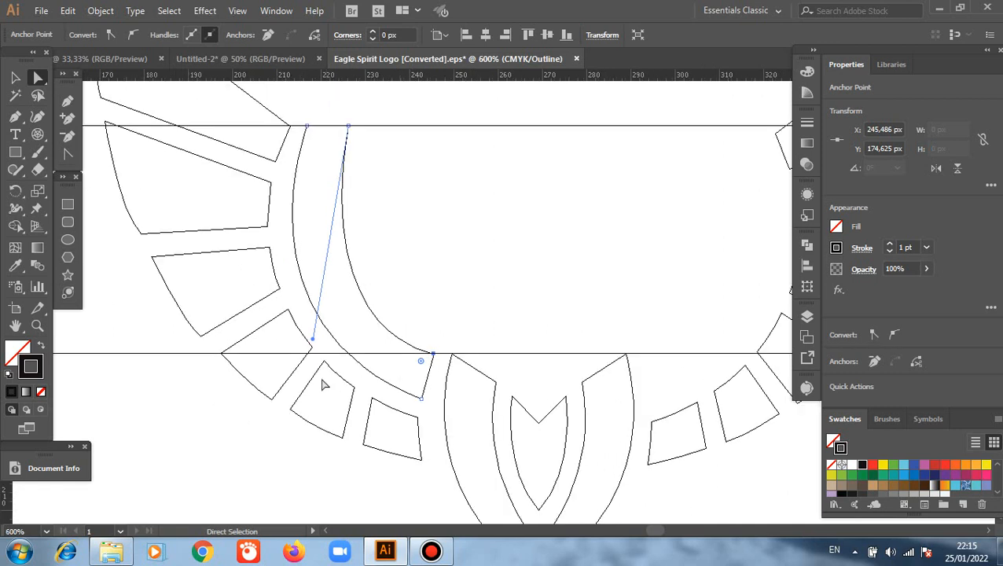
{"action": "left_click_drag", "start_coordinate": [313, 343], "coordinate": [313, 332]}
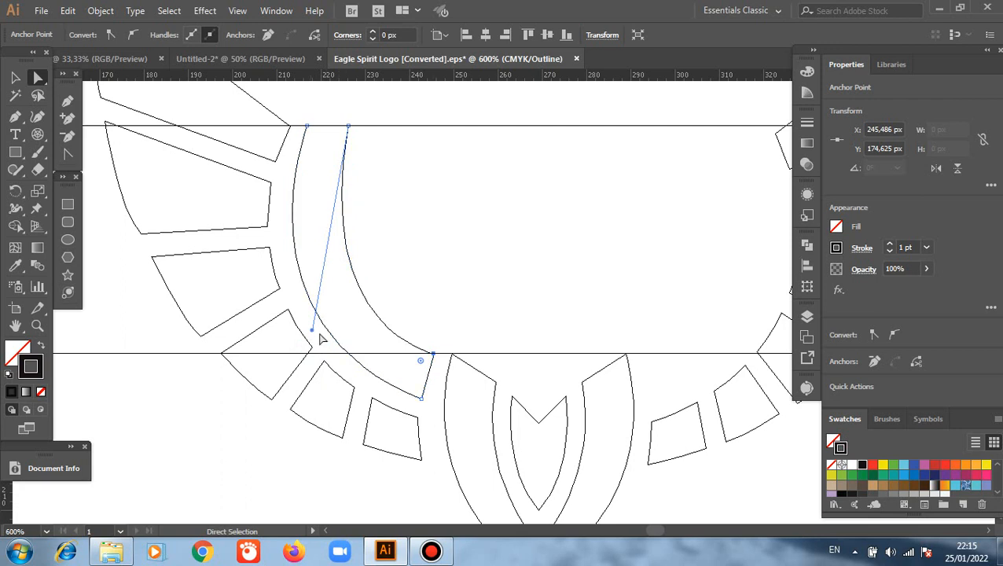
{"action": "left_click_drag", "start_coordinate": [312, 330], "coordinate": [308, 325]}
{"action": "left_click", "coordinate": [15, 77]}
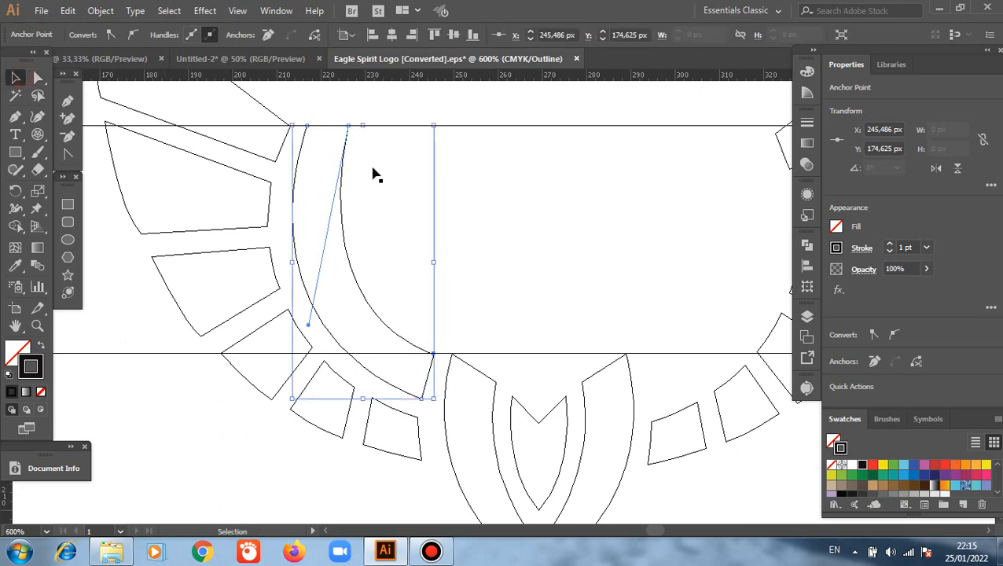
{"action": "left_click", "coordinate": [452, 194]}
{"action": "scroll", "coordinate": [452, 198], "scroll_direction": "down", "scroll_amount": 1}
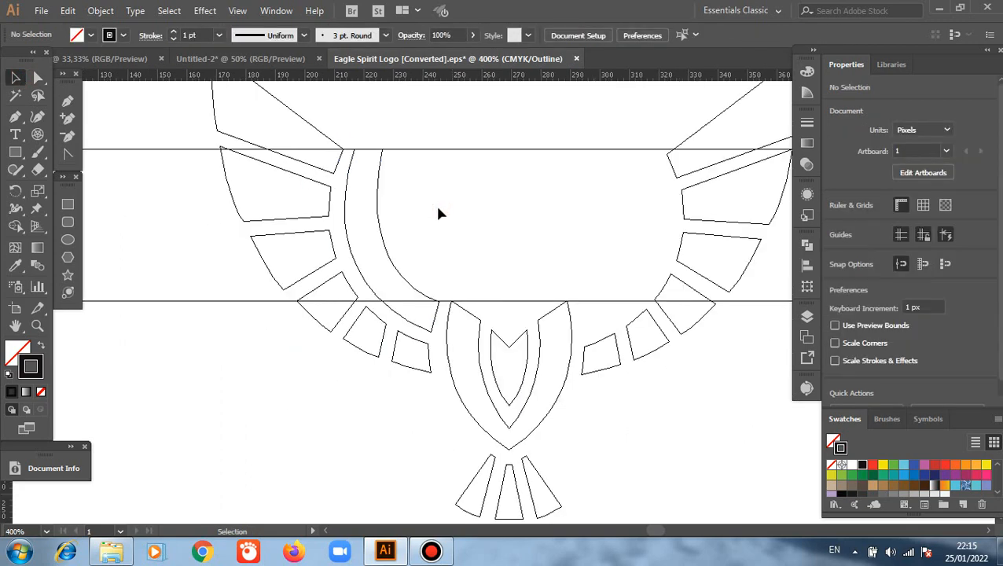
Step: Create a reflected copy of the curved band across the vertical axis at 90°
{"action": "left_click", "coordinate": [386, 250]}
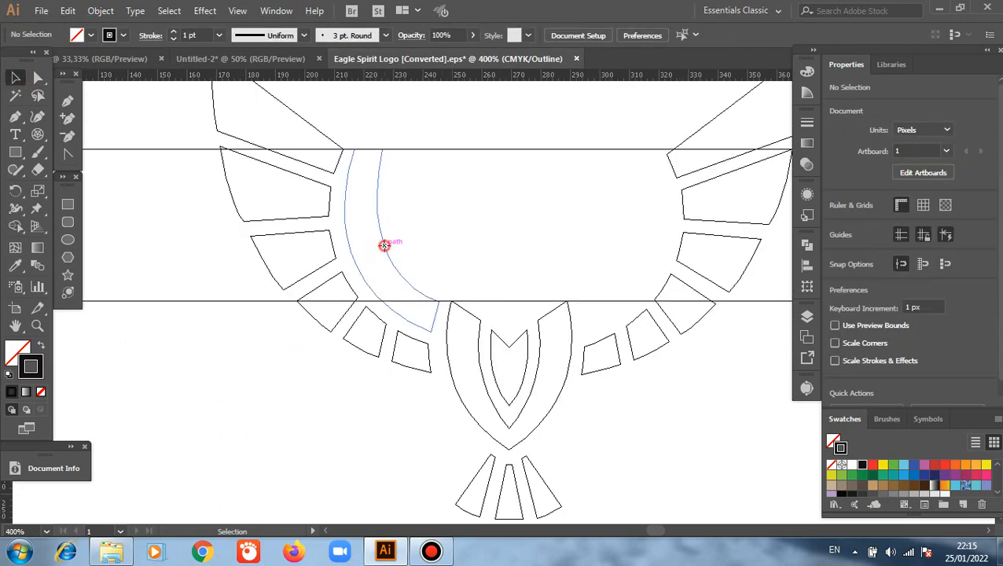
{"action": "right_click", "coordinate": [463, 212]}
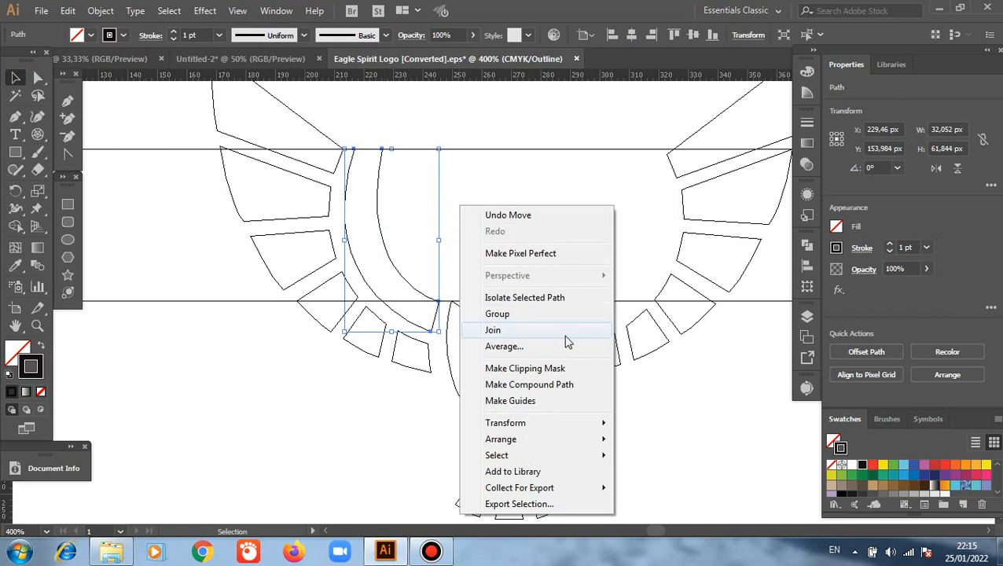
{"action": "mouse_move", "coordinate": [607, 425]}
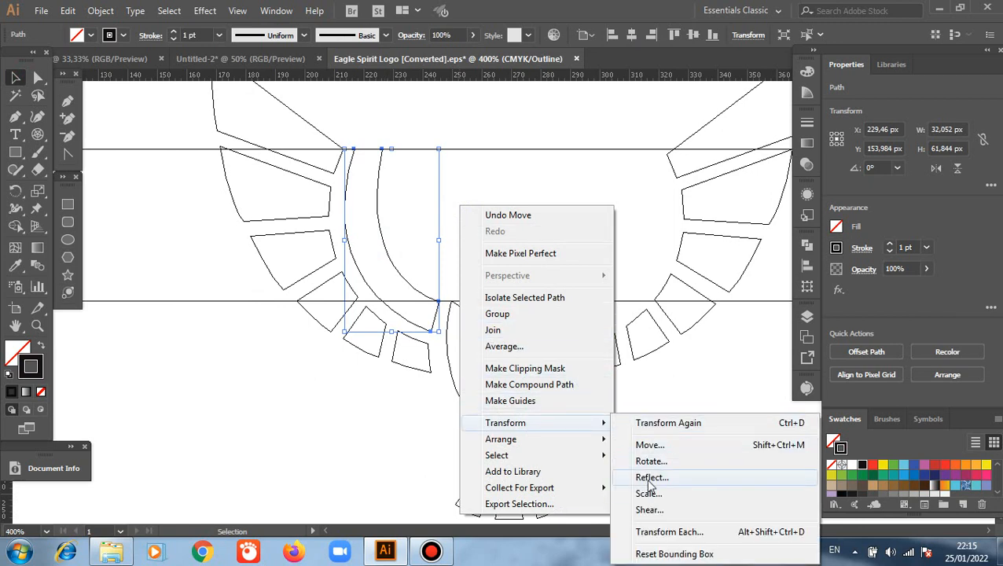
{"action": "left_click", "coordinate": [649, 479]}
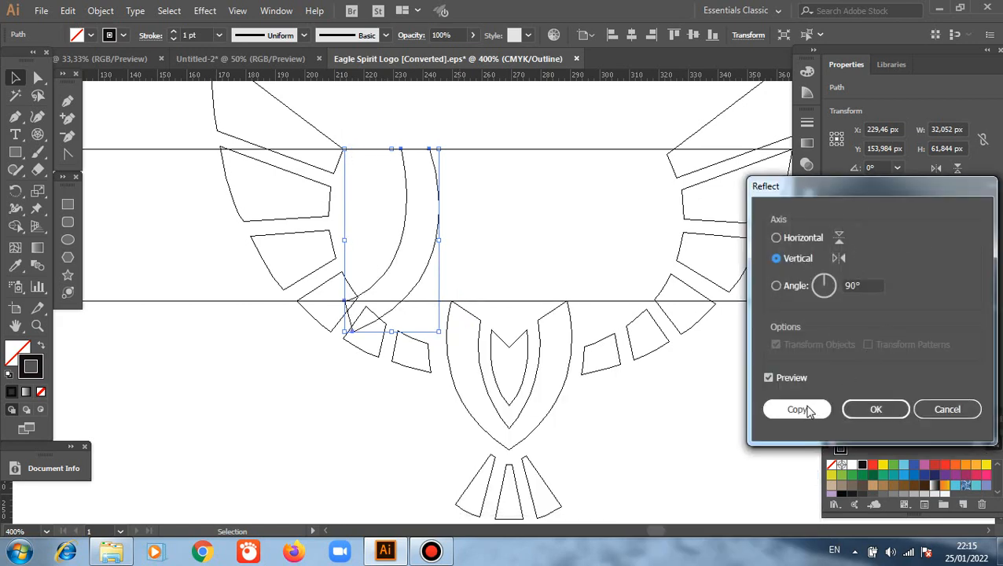
{"action": "left_click", "coordinate": [798, 409]}
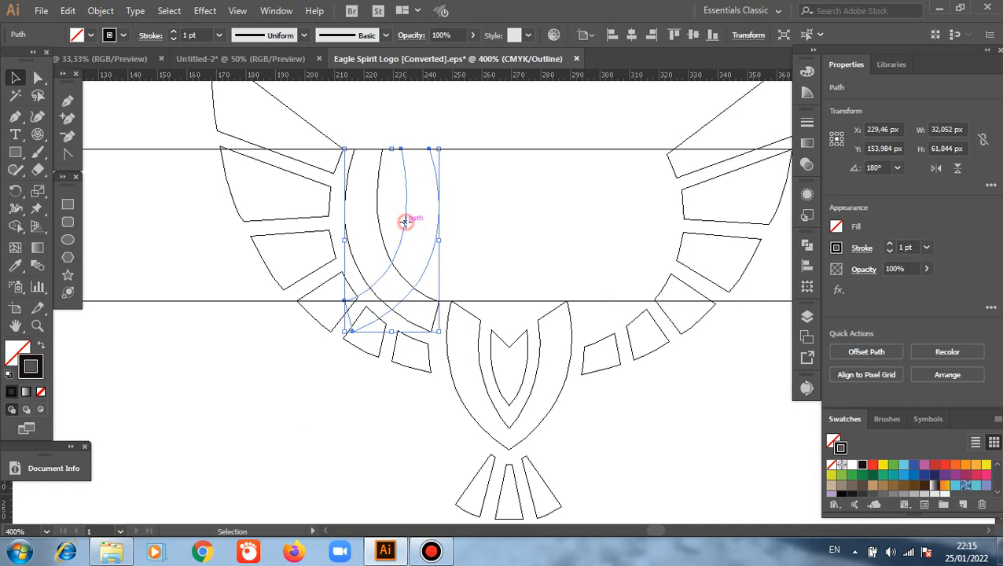
Step: Move the reflected band horizontally into the right wing opposite the original band and deselect it
{"action": "left_click_drag", "start_coordinate": [405, 220], "coordinate": [638, 227]}
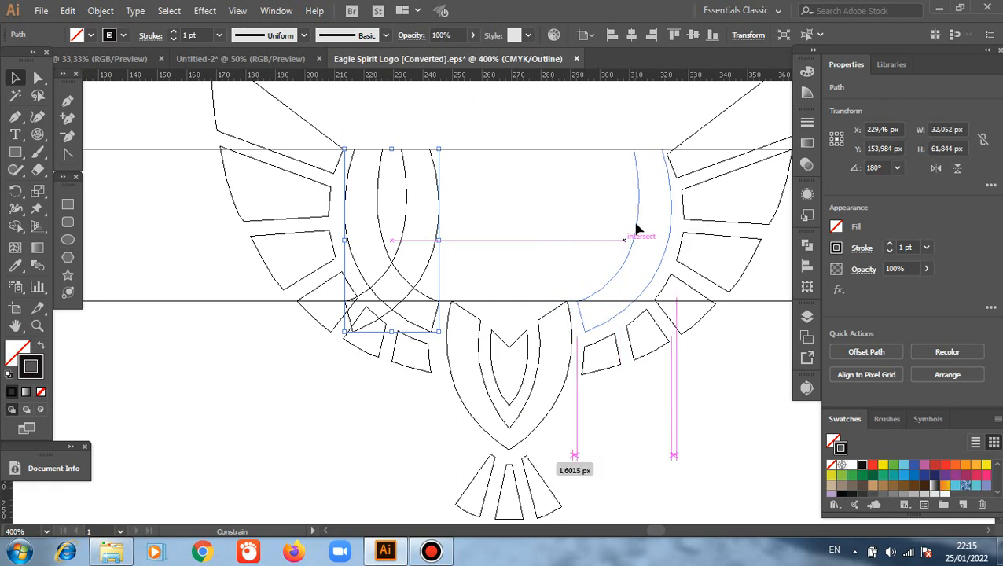
{"action": "left_click_drag", "start_coordinate": [637, 227], "coordinate": [638, 227]}
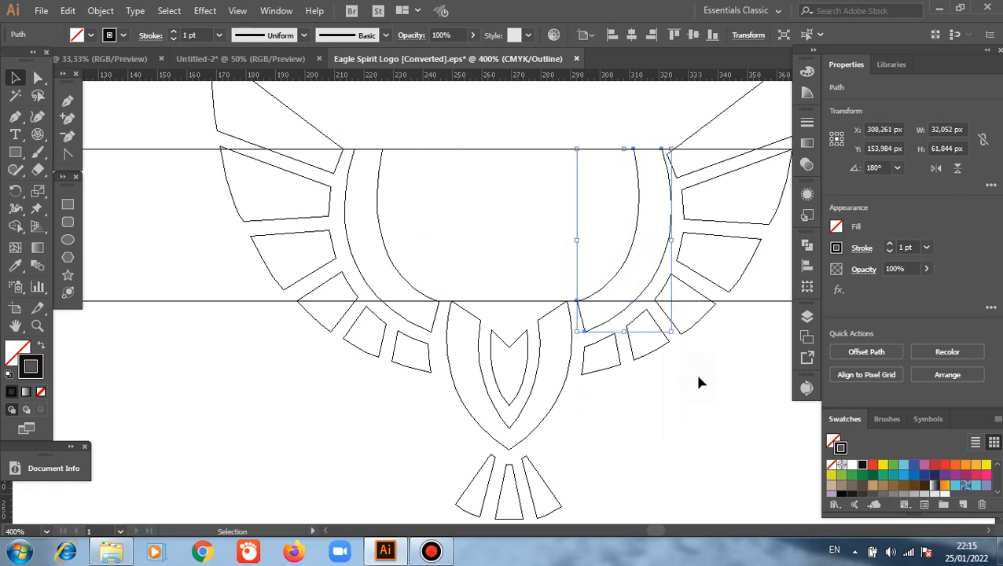
{"action": "left_click", "coordinate": [698, 379]}
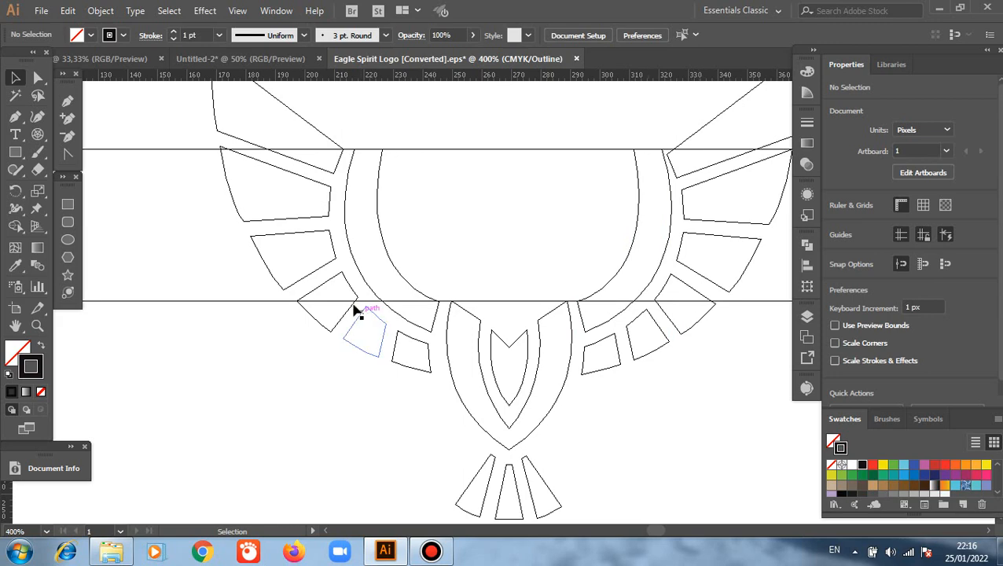
Step: Shift the right wing's uppermost feather 1.33 px outward horizontally and deselect it
{"action": "left_click", "coordinate": [15, 326]}
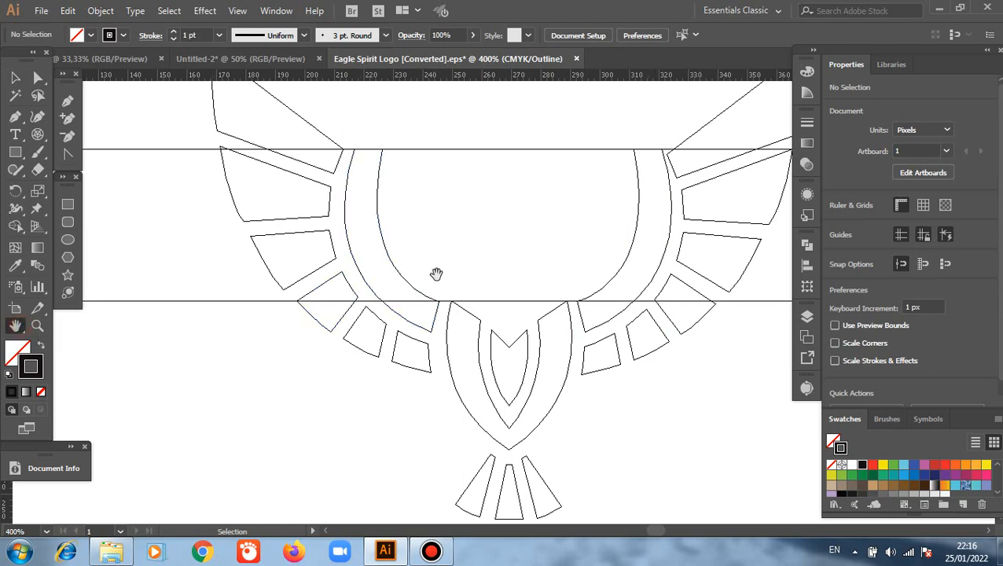
{"action": "left_click_drag", "start_coordinate": [437, 273], "coordinate": [326, 303]}
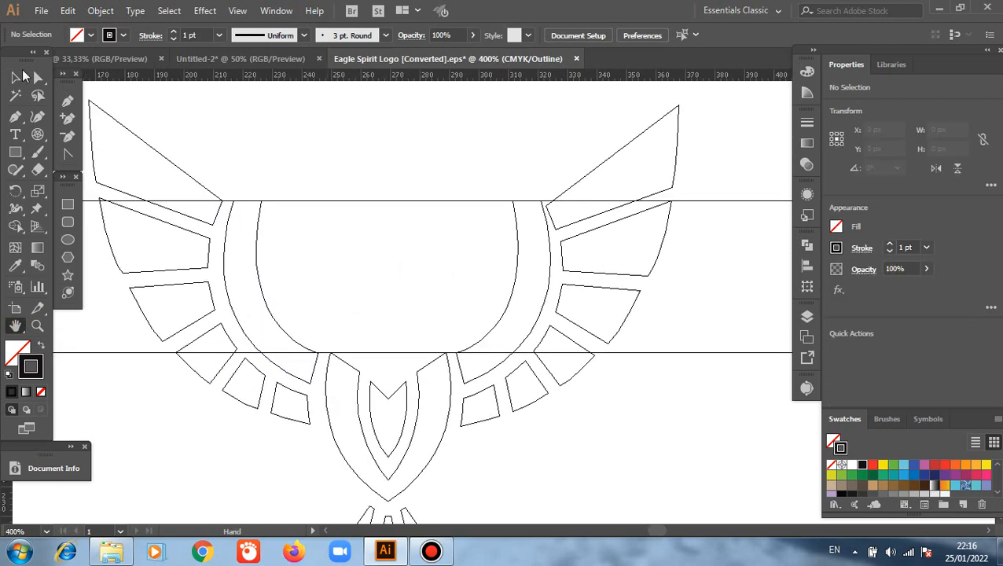
{"action": "left_click", "coordinate": [15, 77]}
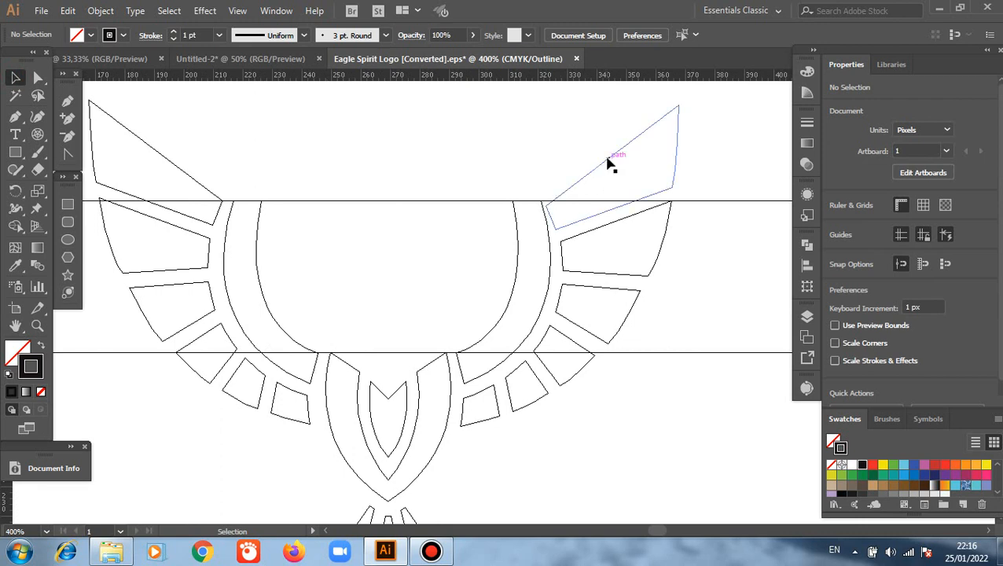
{"action": "left_click_drag", "start_coordinate": [607, 157], "coordinate": [614, 163]}
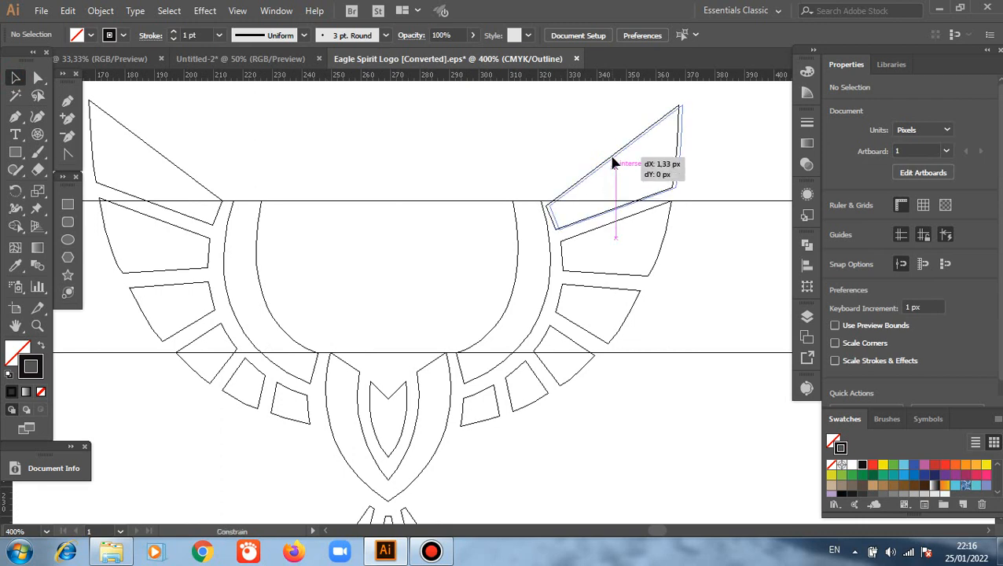
{"action": "left_click", "coordinate": [694, 287]}
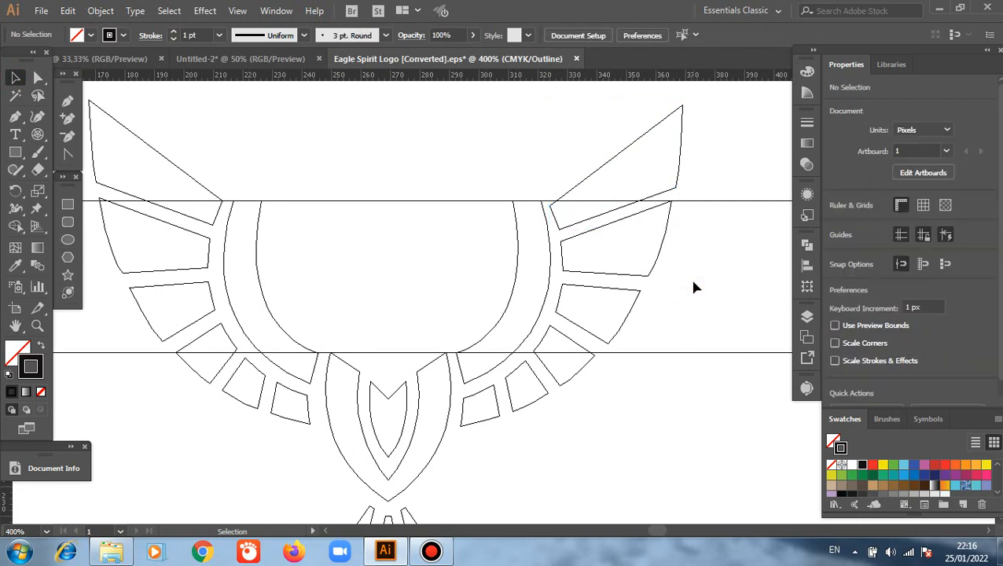
Step: Move the right wing's uppermost feather so its upper inner corner sits on the upper horizontal guide, and deselect it
{"action": "scroll", "coordinate": [637, 222], "scroll_direction": "up", "scroll_amount": 4}
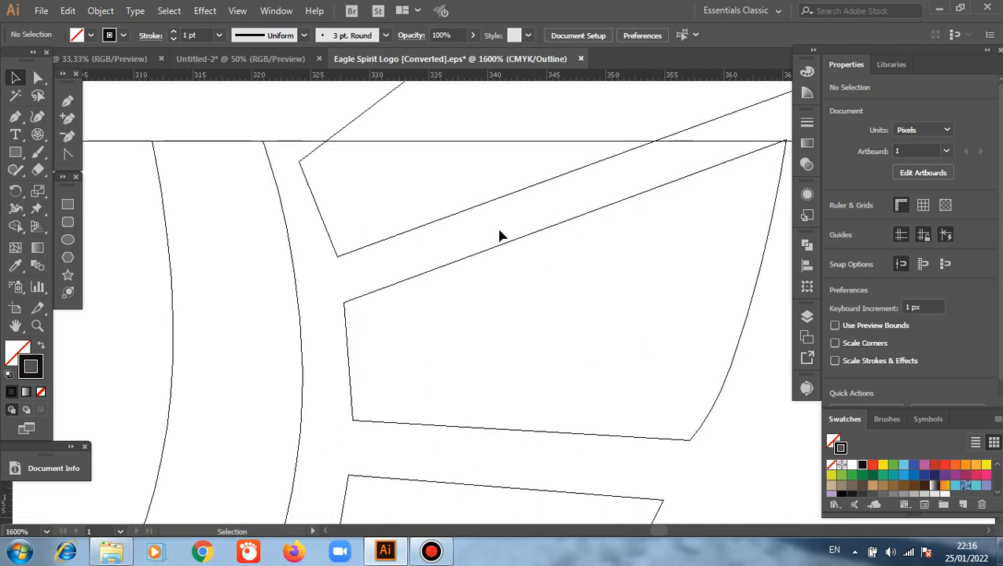
{"action": "scroll", "coordinate": [368, 134], "scroll_direction": "up", "scroll_amount": 2}
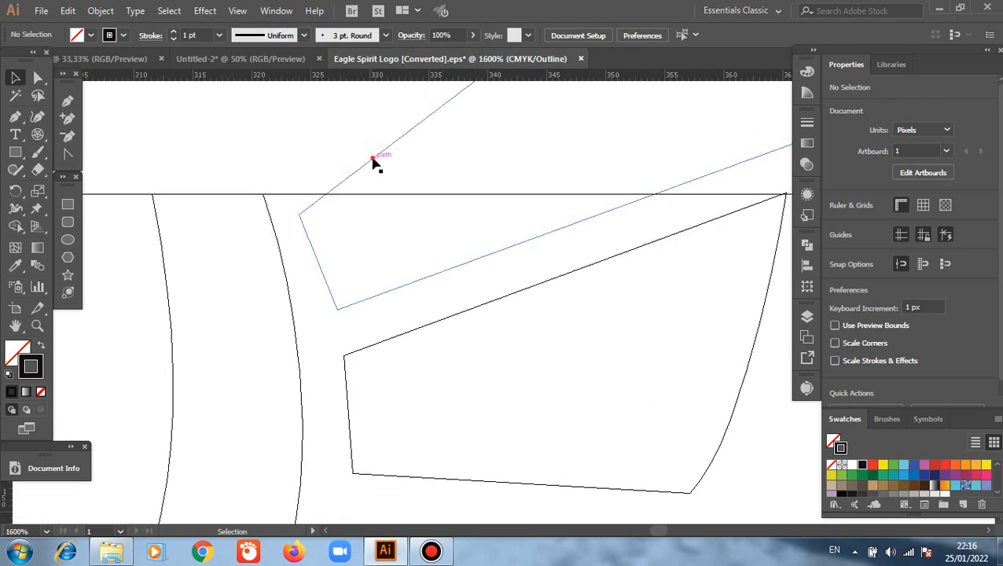
{"action": "left_click_drag", "start_coordinate": [375, 158], "coordinate": [380, 145]}
{"action": "left_click_drag", "start_coordinate": [360, 221], "coordinate": [360, 221]}
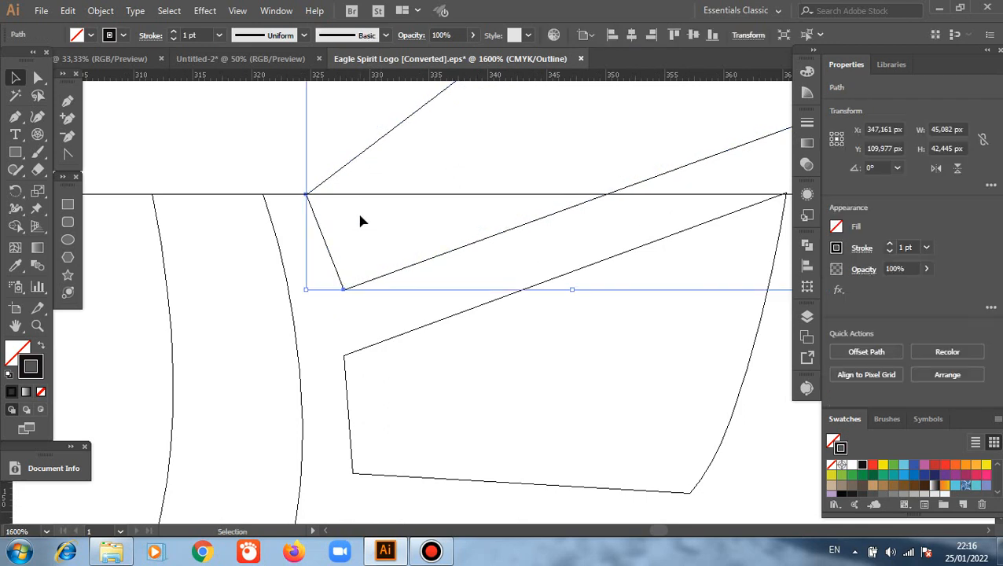
{"action": "left_click", "coordinate": [233, 149]}
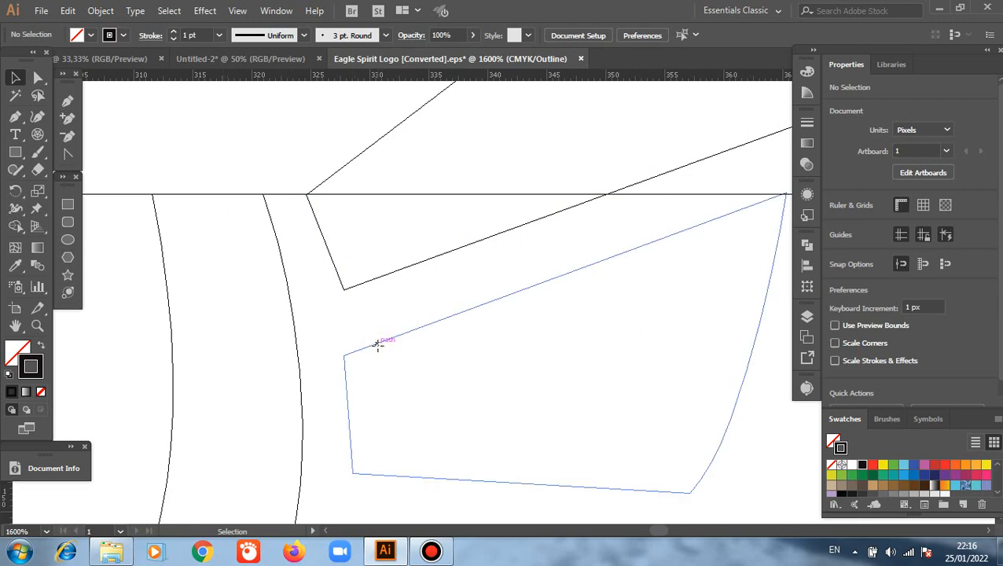
Step: Shift the second feather of the right wing slightly outward horizontally and deselect it
{"action": "left_click_drag", "start_coordinate": [378, 344], "coordinate": [381, 350]}
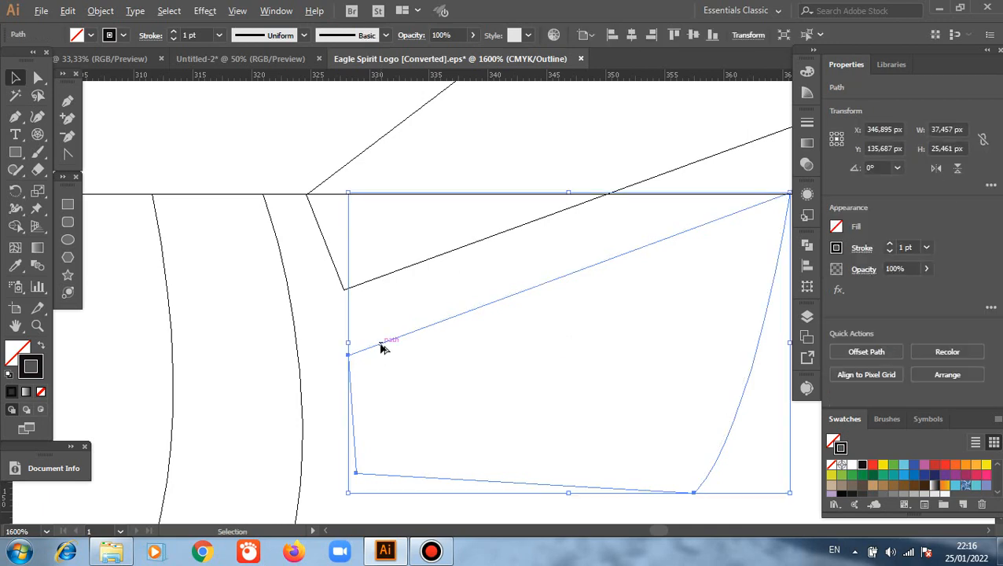
{"action": "scroll", "coordinate": [382, 350], "scroll_direction": "down", "scroll_amount": 4}
{"action": "scroll", "coordinate": [382, 348], "scroll_direction": "down", "scroll_amount": 2}
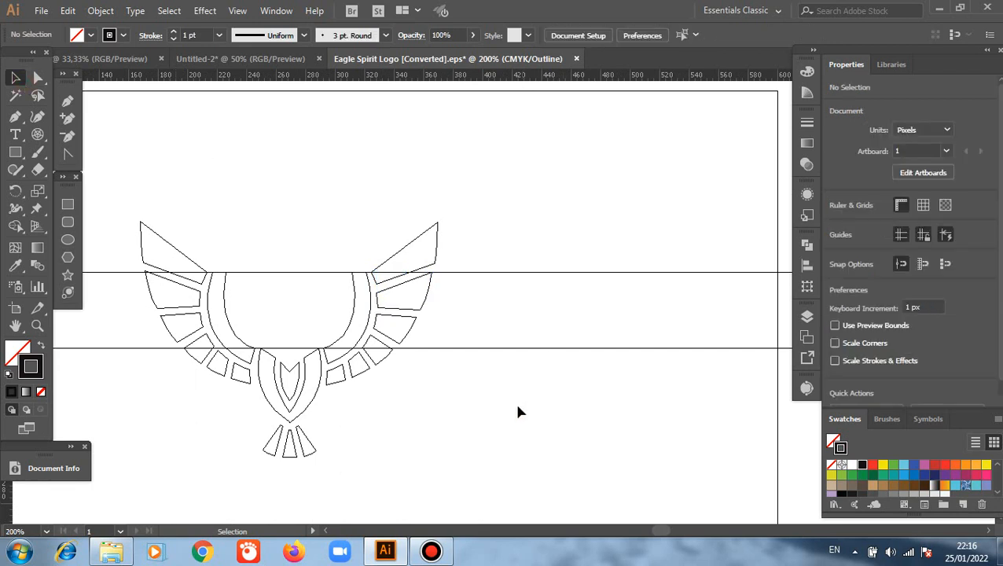
Step: Move the lower horizontal guide down 35.39 px and the upper guide down to Y 191.62 px, clear of the bands
{"action": "left_click", "coordinate": [15, 325]}
{"action": "left_click_drag", "start_coordinate": [153, 435], "coordinate": [171, 439]}
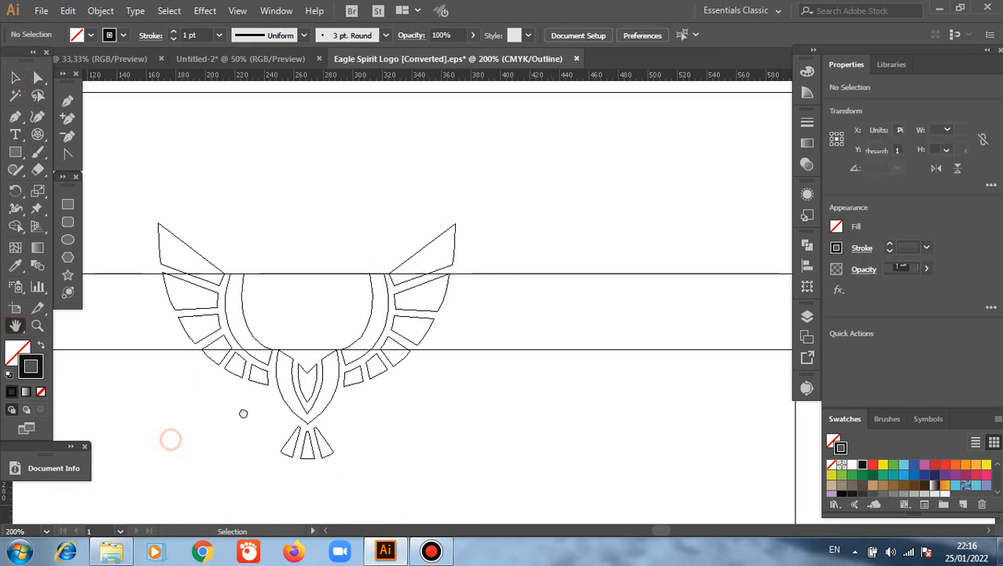
{"action": "left_click_drag", "start_coordinate": [243, 413], "coordinate": [253, 408]}
{"action": "left_click", "coordinate": [15, 79]}
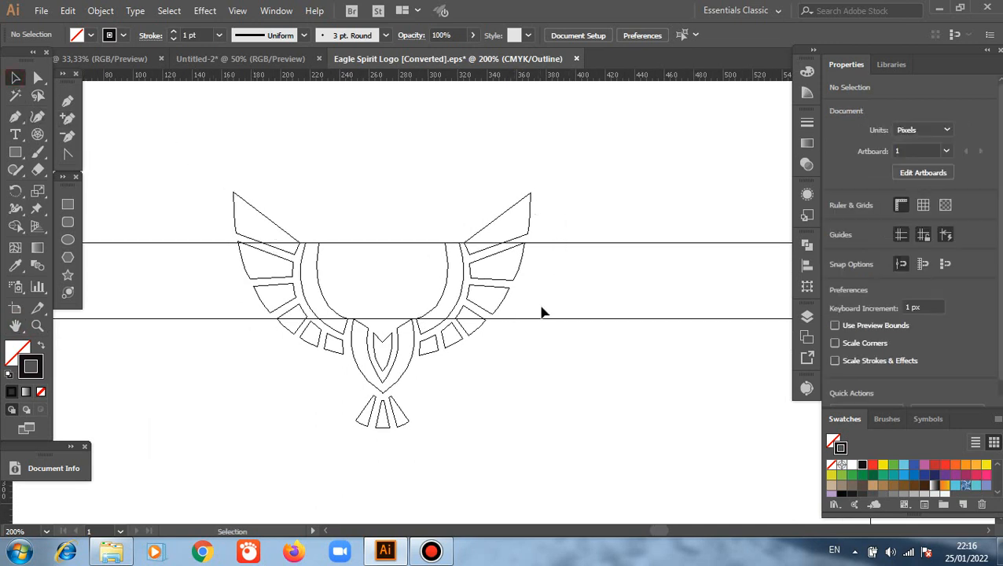
{"action": "left_click_drag", "start_coordinate": [541, 319], "coordinate": [540, 370]}
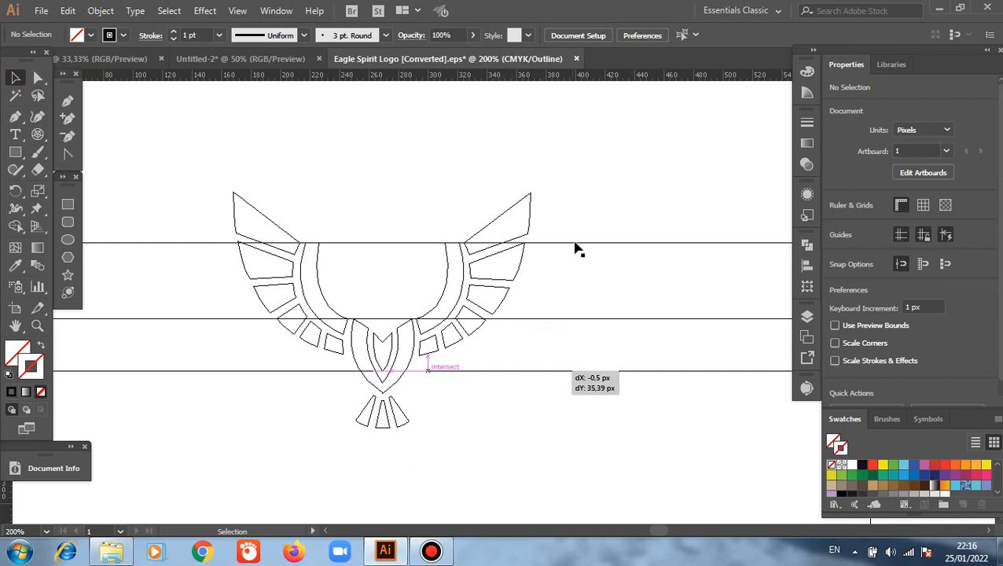
{"action": "left_click_drag", "start_coordinate": [576, 243], "coordinate": [577, 344]}
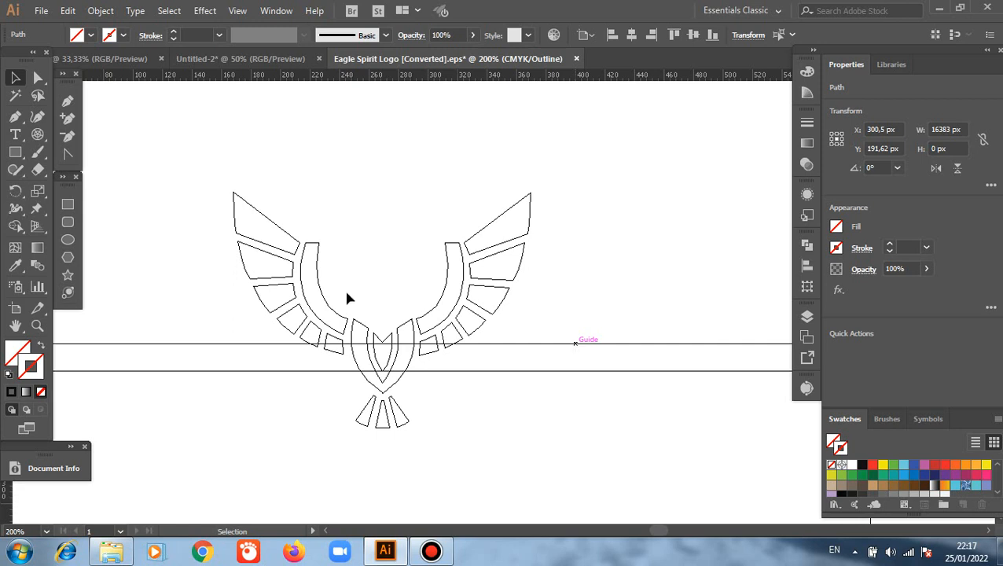
Step: Draw a line segment extending the upper edge of the left wing's top feather across the left band, about 16.4 px wide and 12.6 px high
{"action": "scroll", "coordinate": [180, 255], "scroll_direction": "up", "scroll_amount": 4}
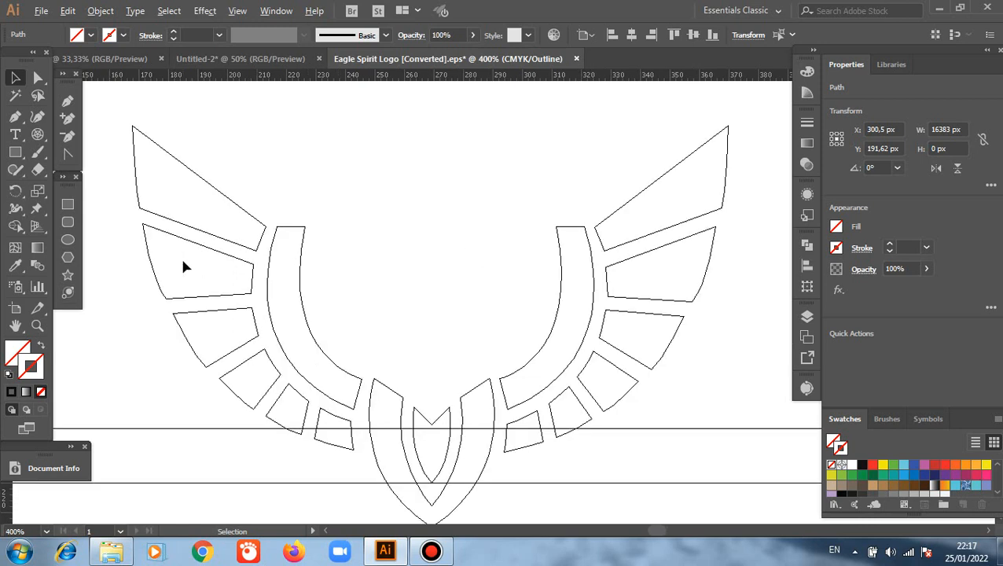
{"action": "scroll", "coordinate": [183, 268], "scroll_direction": "up", "scroll_amount": 1}
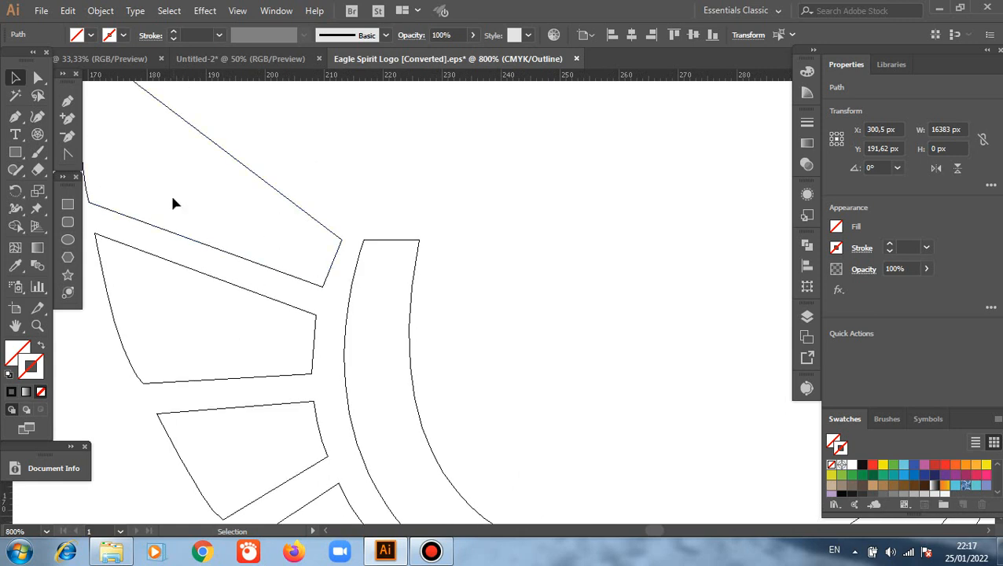
{"action": "left_click", "coordinate": [37, 78]}
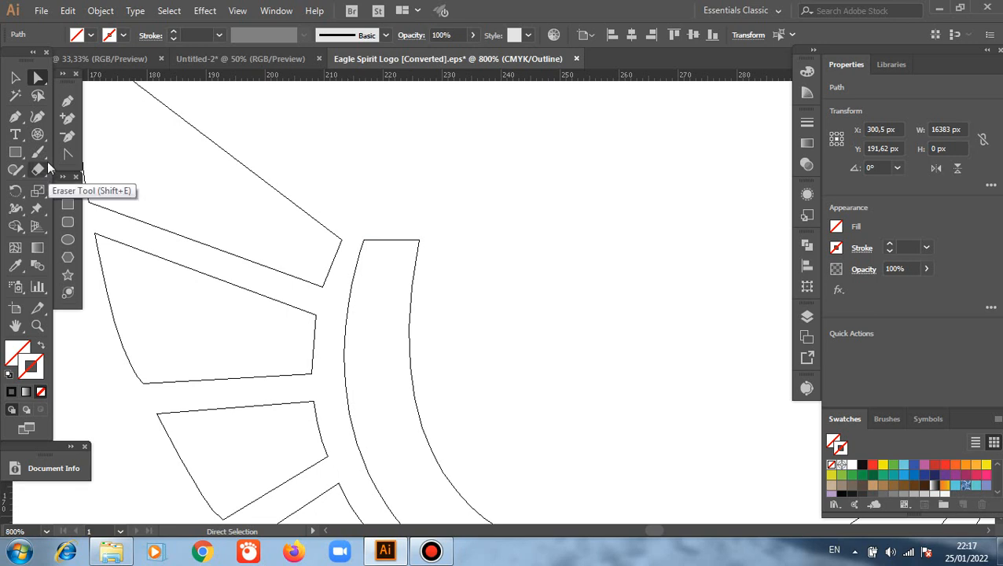
{"action": "left_click", "coordinate": [40, 135]}
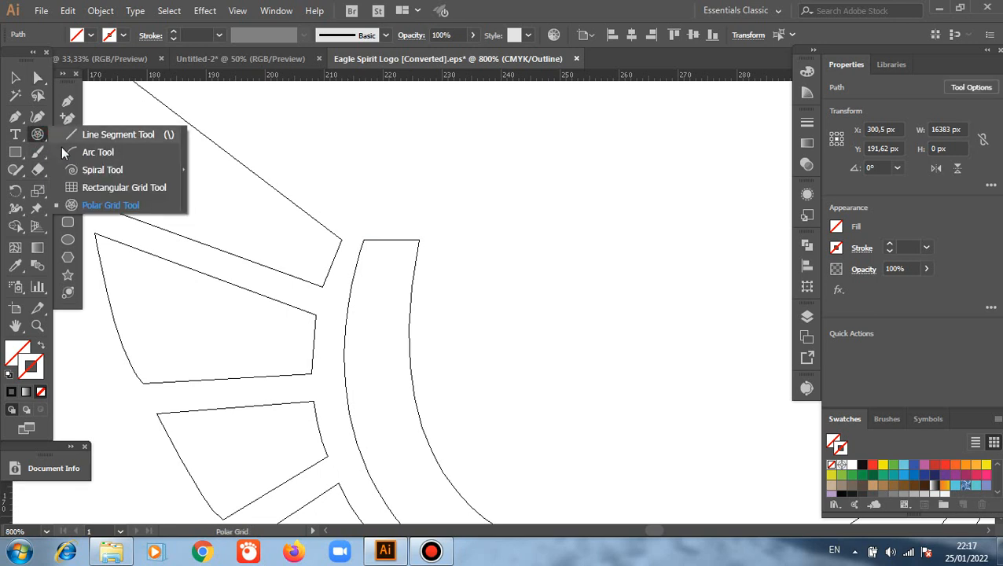
{"action": "left_click", "coordinate": [86, 135]}
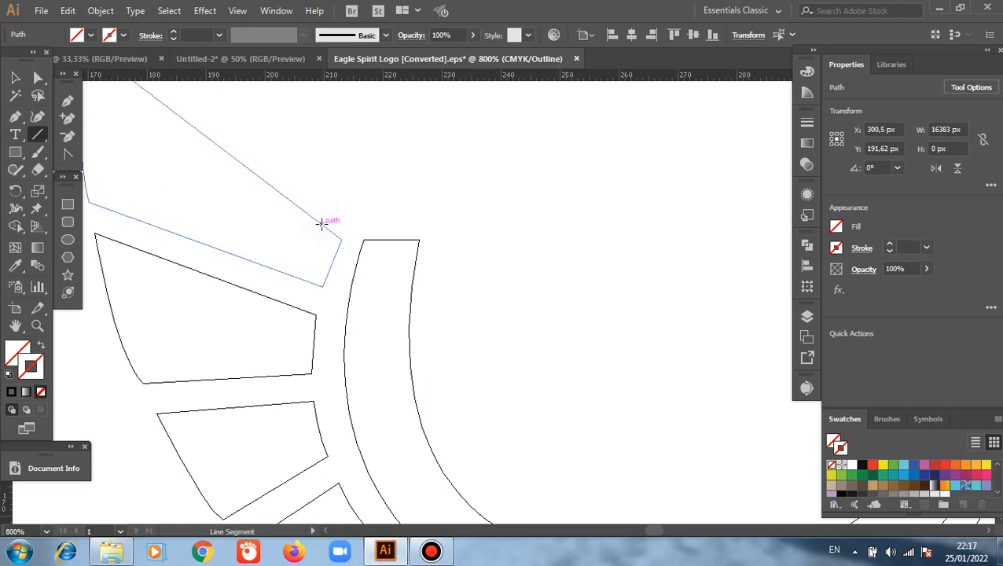
{"action": "left_click_drag", "start_coordinate": [322, 224], "coordinate": [419, 297]}
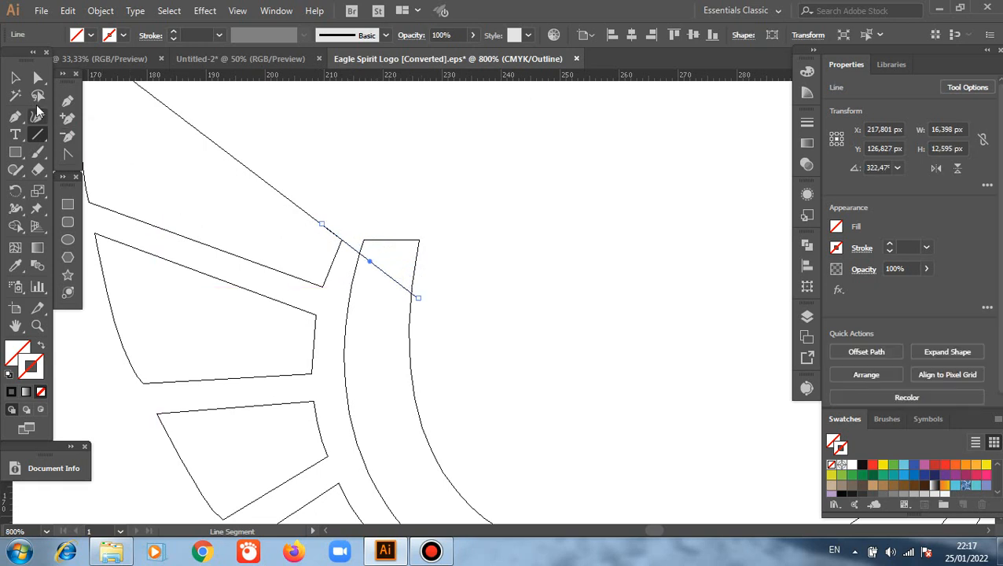
{"action": "left_click", "coordinate": [15, 77]}
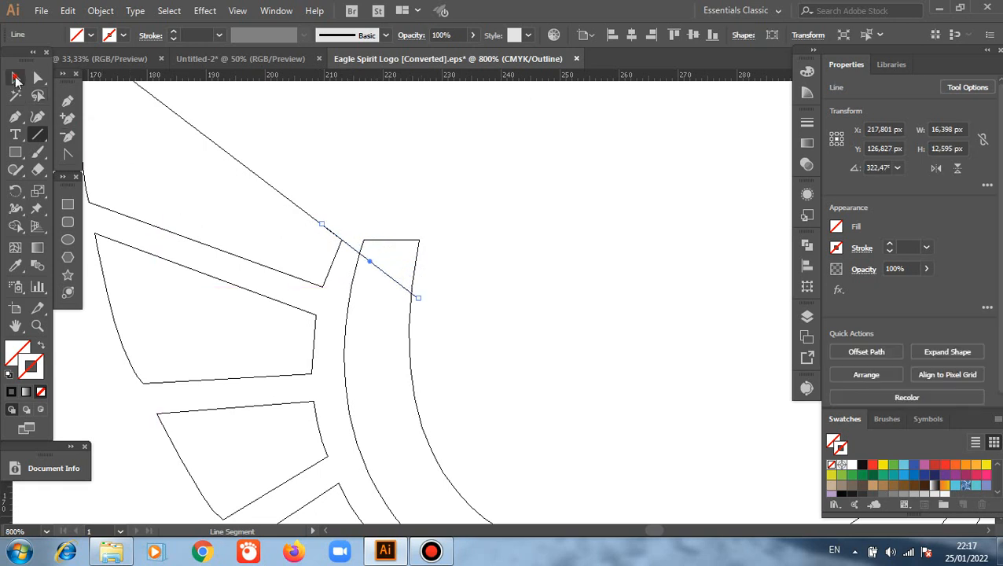
{"action": "left_click", "coordinate": [464, 258]}
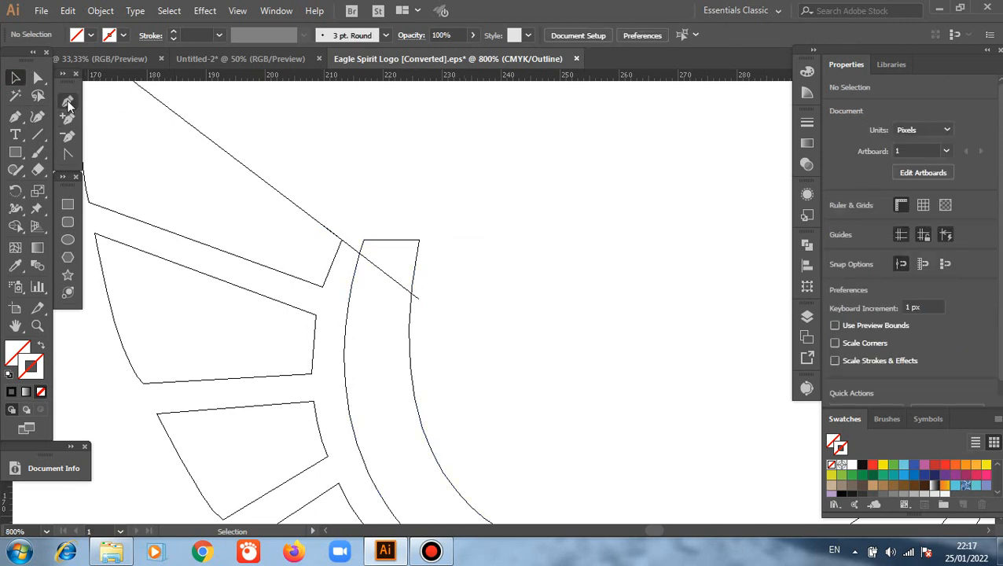
Step: Move the left band's two upper anchor points onto the slanted line to angle its top edge, and deselect the band
{"action": "left_click", "coordinate": [37, 77]}
{"action": "scroll", "coordinate": [348, 285], "scroll_direction": "up", "scroll_amount": 2}
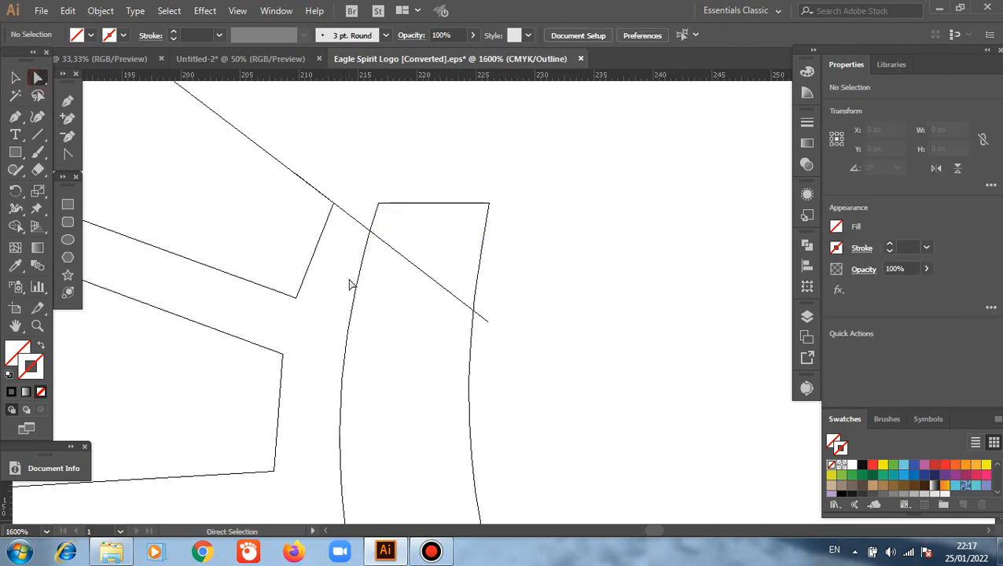
{"action": "left_click_drag", "start_coordinate": [379, 203], "coordinate": [370, 230]}
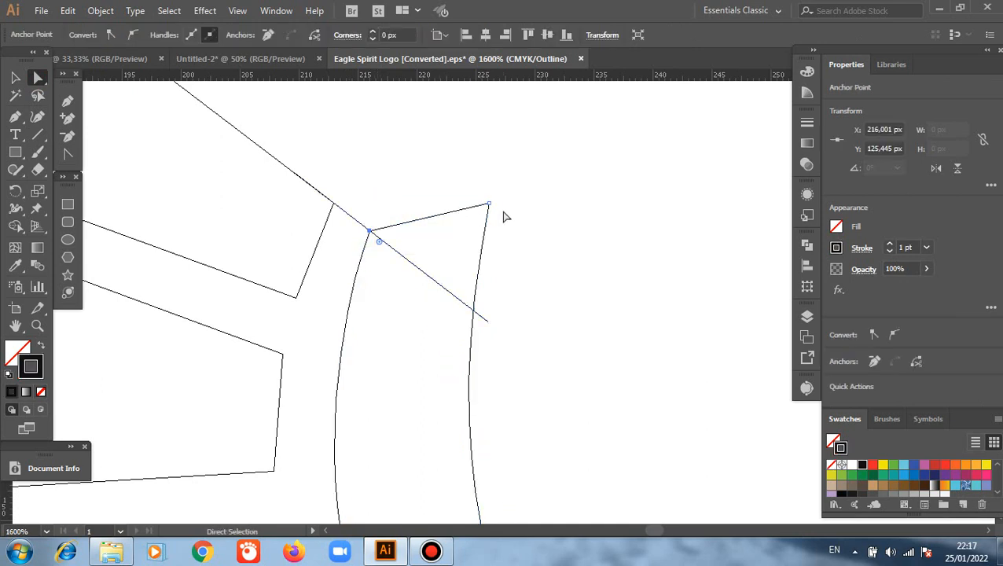
{"action": "left_click_drag", "start_coordinate": [490, 204], "coordinate": [486, 320]}
{"action": "left_click", "coordinate": [591, 351]}
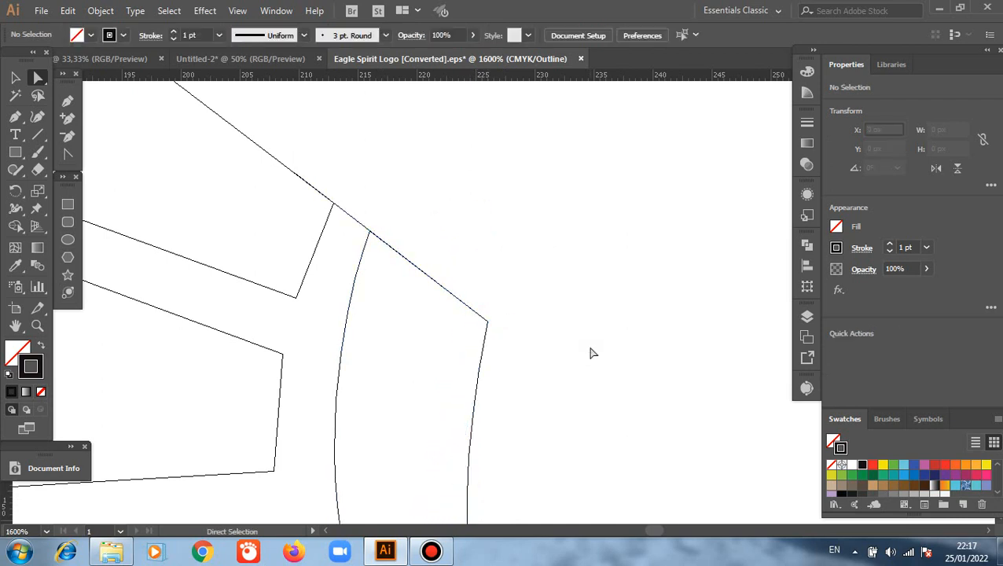
Step: Reshape the left band's inner edge into a smoother curve by shortening the direction handle of its upper inner anchor point
{"action": "scroll", "coordinate": [591, 354], "scroll_direction": "down", "scroll_amount": 3}
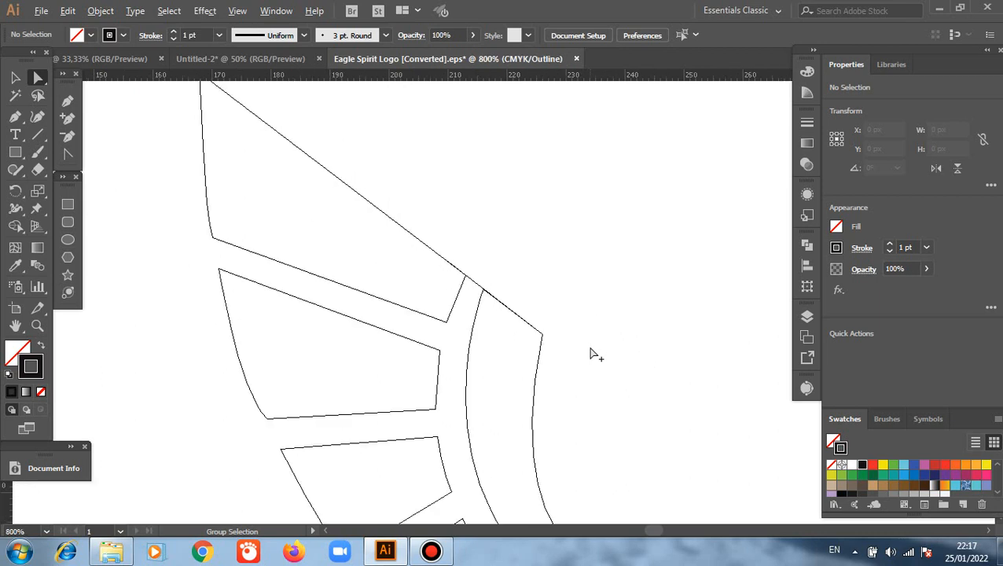
{"action": "left_click", "coordinate": [15, 326]}
{"action": "left_click_drag", "start_coordinate": [175, 344], "coordinate": [4, 165]}
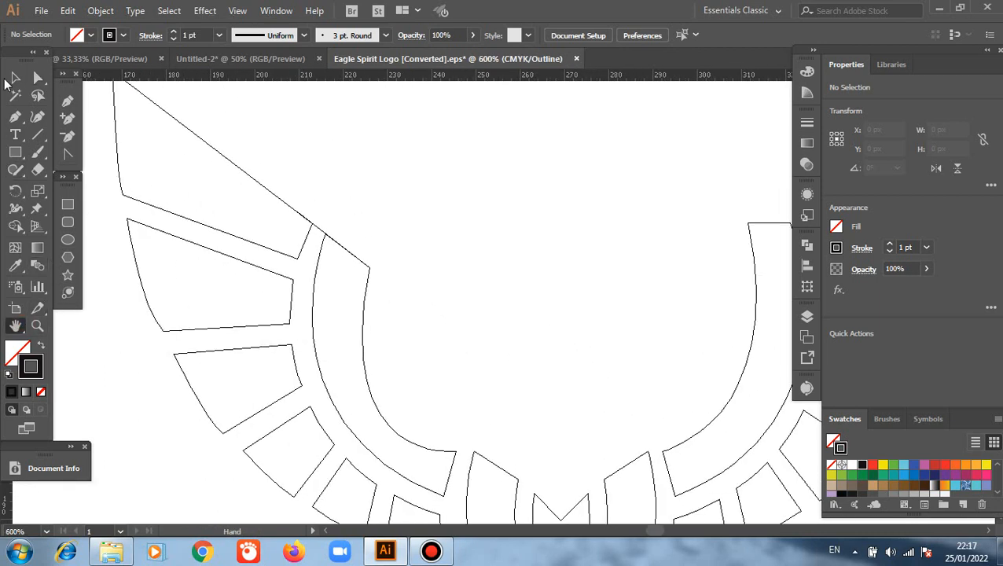
{"action": "left_click", "coordinate": [15, 77]}
{"action": "scroll", "coordinate": [407, 309], "scroll_direction": "up", "scroll_amount": 1}
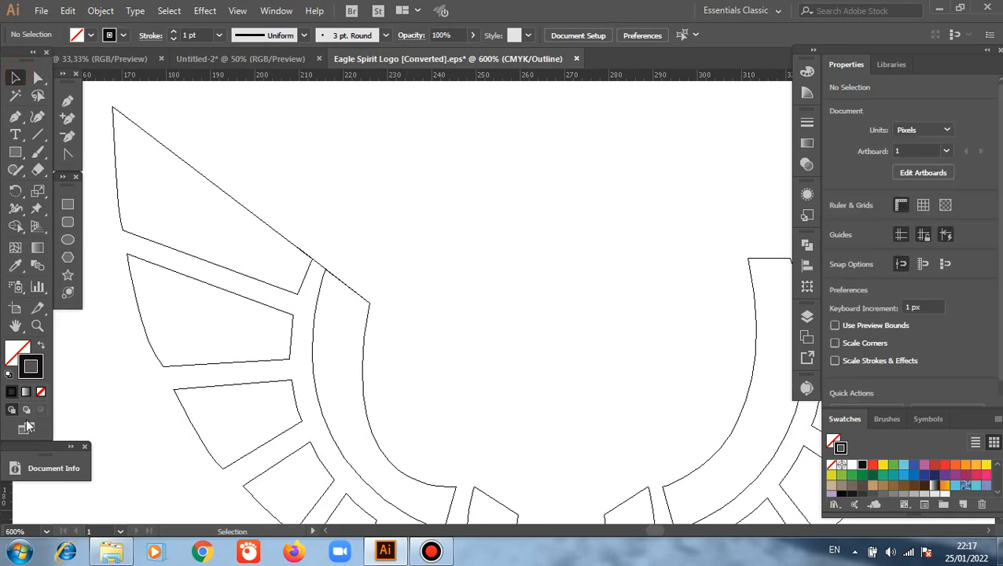
{"action": "left_click", "coordinate": [15, 326]}
{"action": "left_click", "coordinate": [230, 354]}
{"action": "left_click_drag", "start_coordinate": [209, 345], "coordinate": [157, 297]}
{"action": "left_click", "coordinate": [37, 77]}
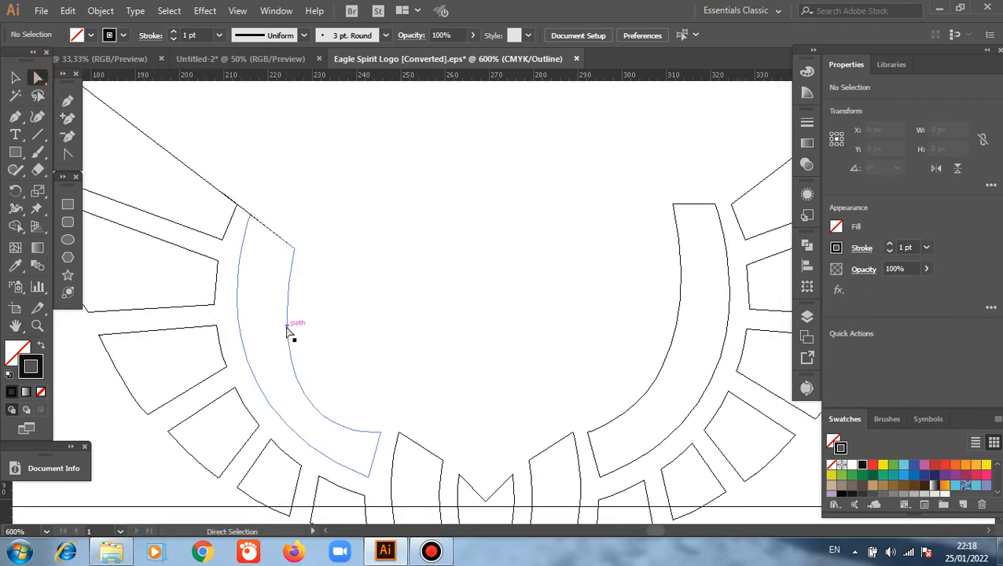
{"action": "left_click_drag", "start_coordinate": [325, 407], "coordinate": [257, 448]}
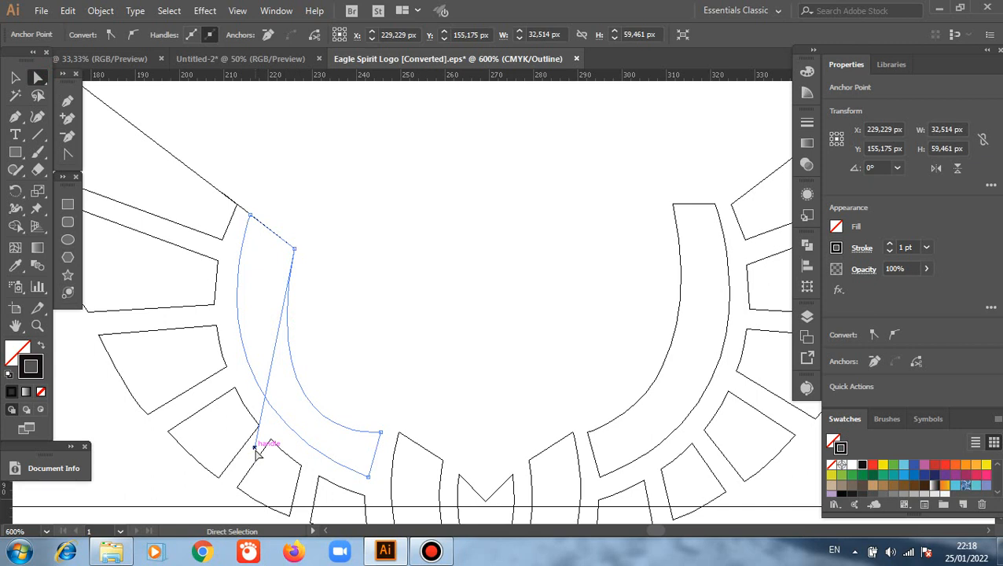
{"action": "scroll", "coordinate": [255, 454], "scroll_direction": "down", "scroll_amount": 3}
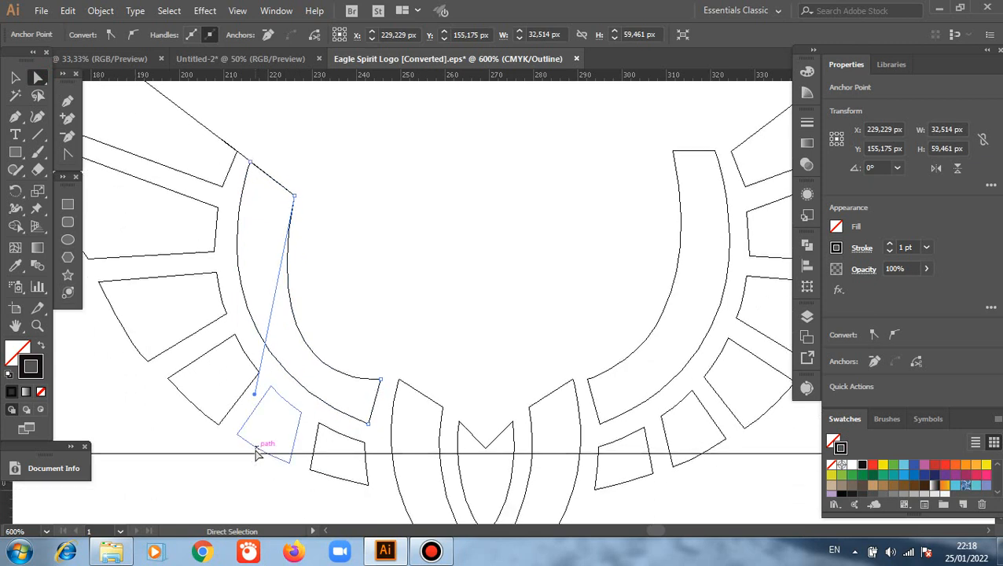
{"action": "left_click_drag", "start_coordinate": [254, 393], "coordinate": [262, 338]}
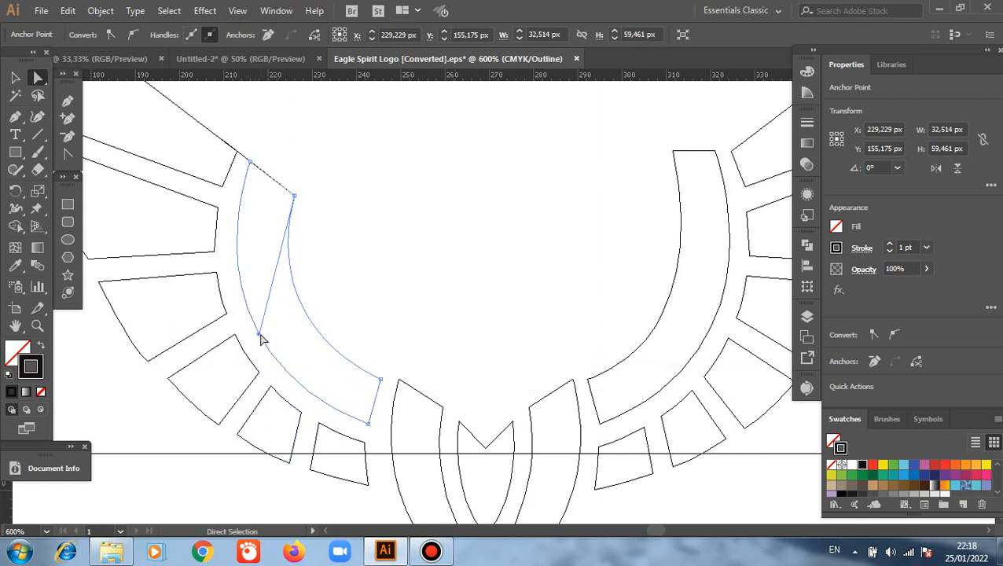
{"action": "left_click", "coordinate": [410, 255]}
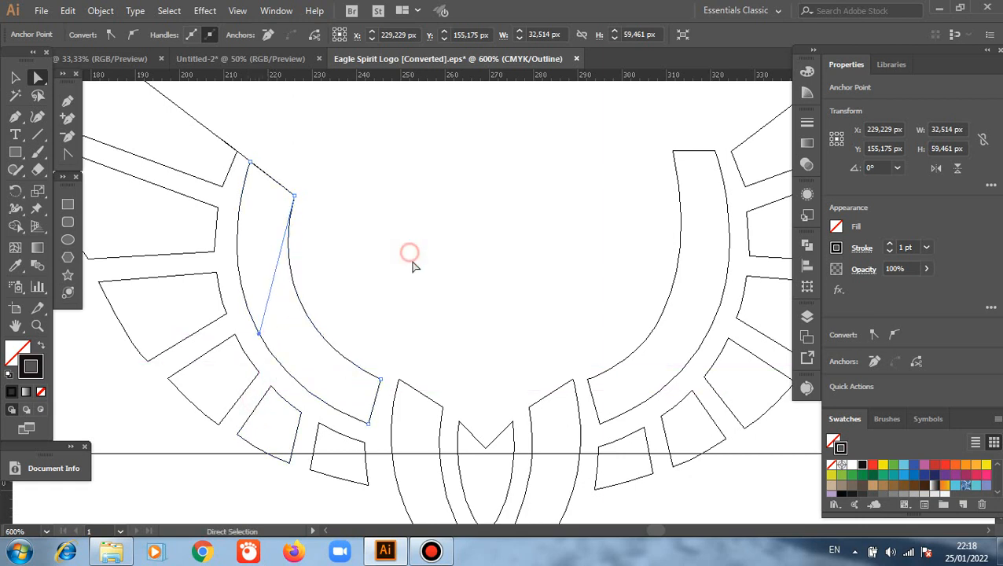
Step: Move the left band's lower inner corner anchor to about X 246.33, Y 173.25 px and deselect the band
{"action": "scroll", "coordinate": [412, 431], "scroll_direction": "up", "scroll_amount": 2}
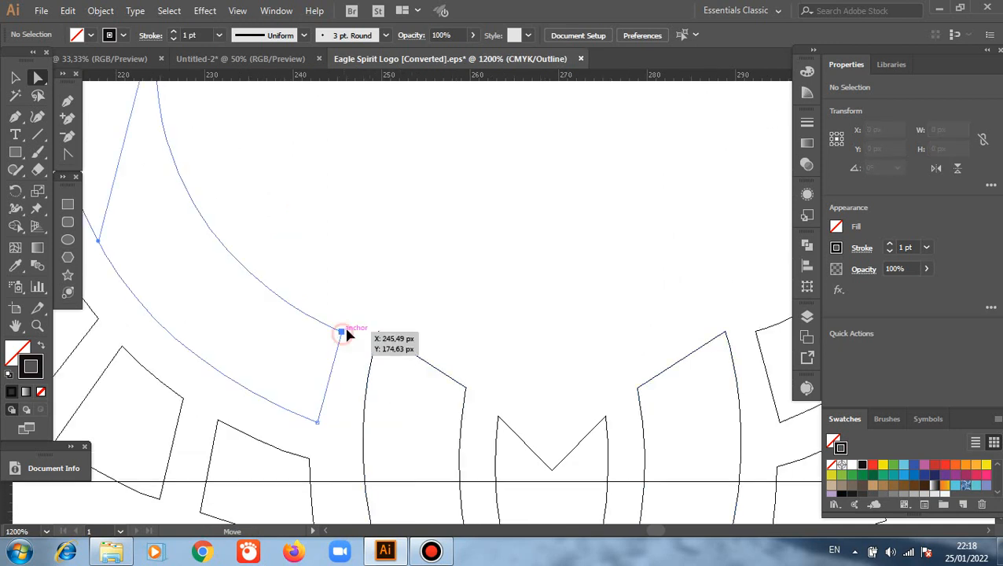
{"action": "left_click_drag", "start_coordinate": [346, 331], "coordinate": [349, 320]}
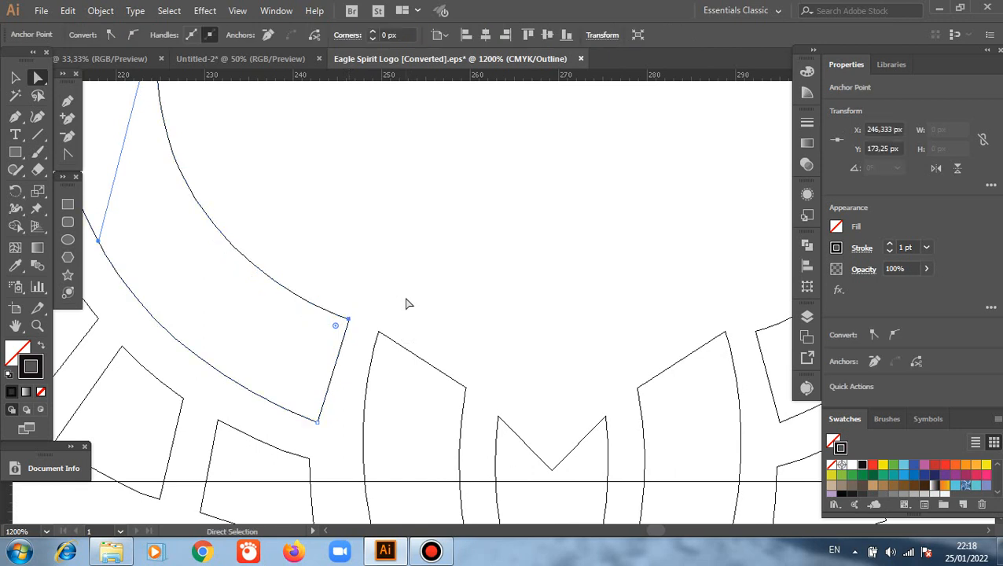
{"action": "left_click", "coordinate": [407, 303]}
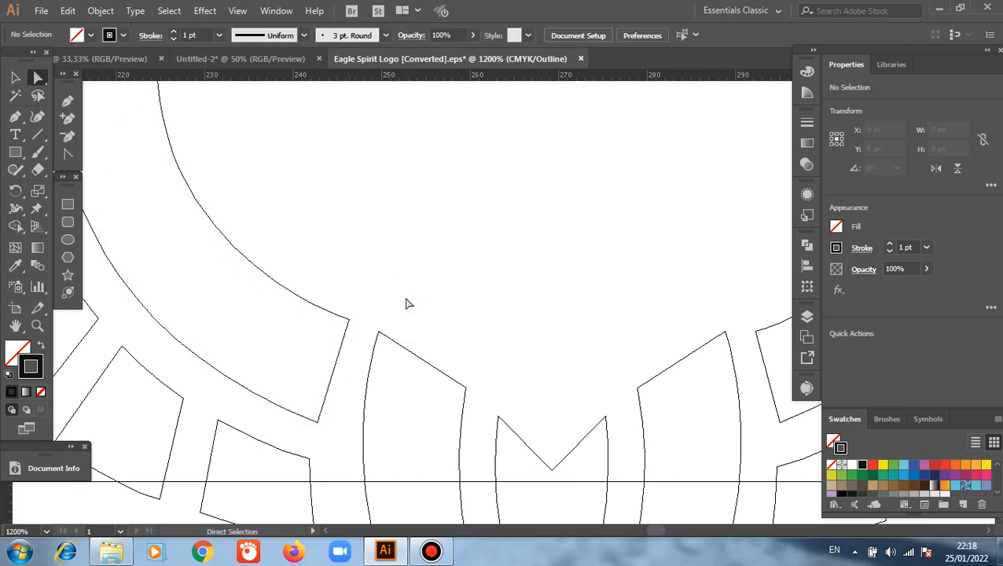
Step: Delete the slanted line segment along the left band's top edge and the old flat-topped band in the right wing
{"action": "scroll", "coordinate": [407, 305], "scroll_direction": "down", "scroll_amount": 2, "text": "alt"}
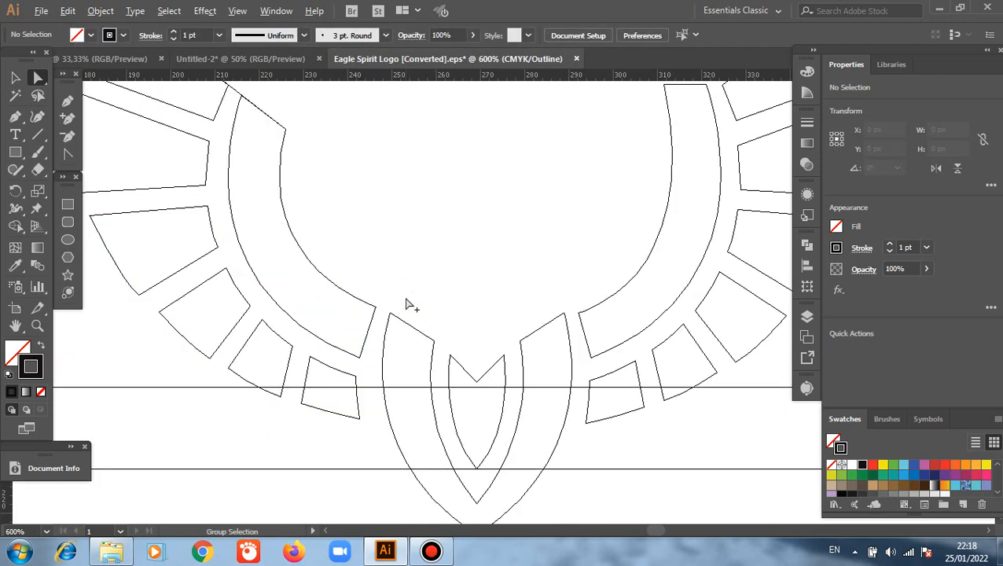
{"action": "scroll", "coordinate": [406, 303], "scroll_direction": "down", "scroll_amount": 3, "text": "alt"}
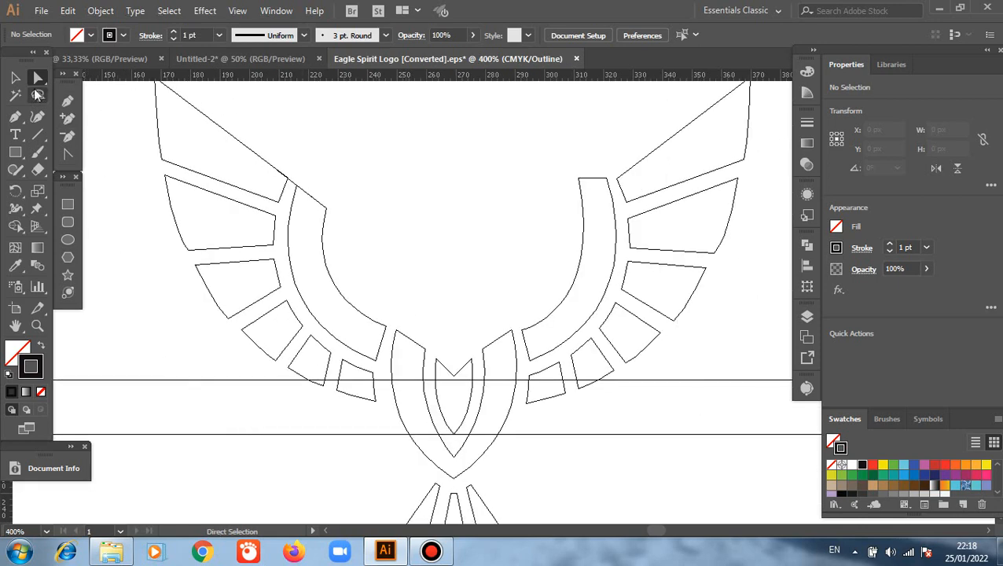
{"action": "left_click", "coordinate": [15, 77]}
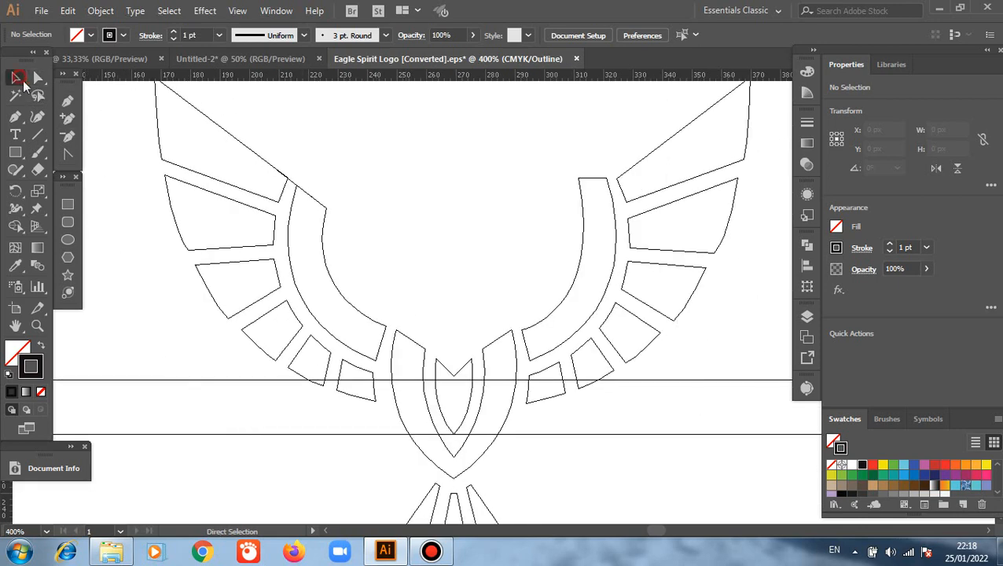
{"action": "left_click", "coordinate": [301, 187]}
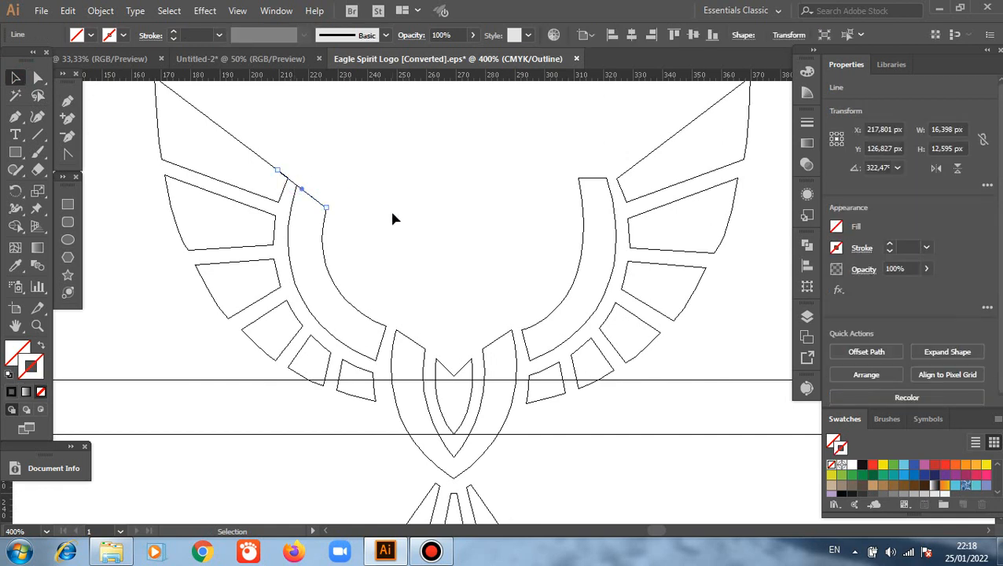
{"action": "left_click", "coordinate": [393, 218]}
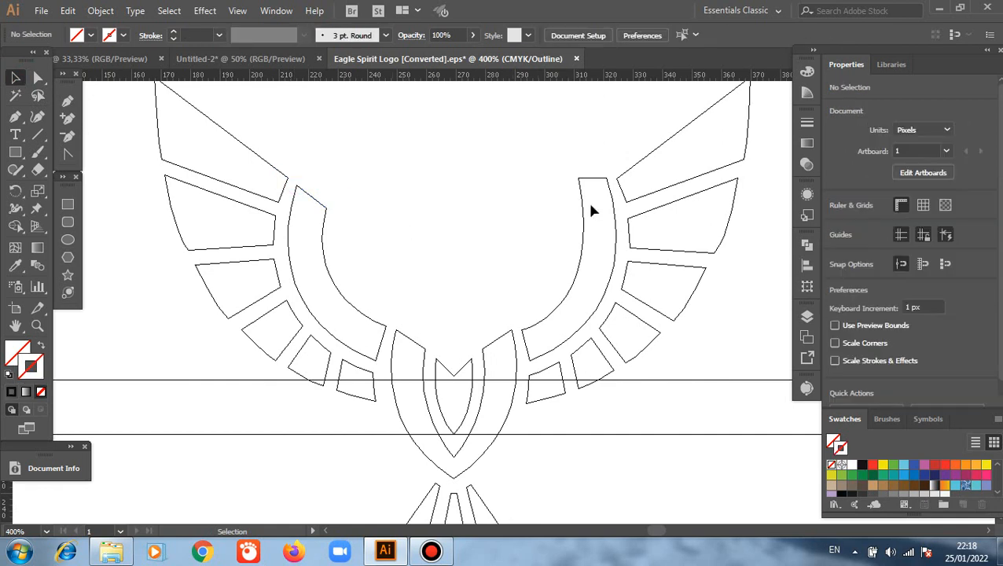
{"action": "left_click", "coordinate": [527, 218]}
{"action": "key", "text": "Delete"}
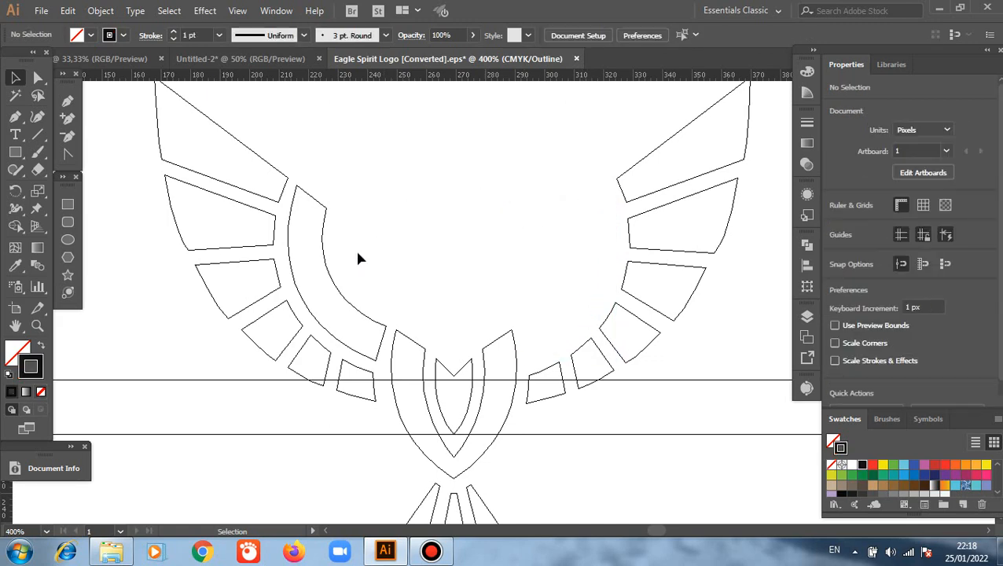
Step: Reflect a copy of the left band across the vertical axis, place it symmetrically inside the right wing, and deselect it
{"action": "left_click", "coordinate": [330, 280]}
{"action": "right_click", "coordinate": [432, 232]}
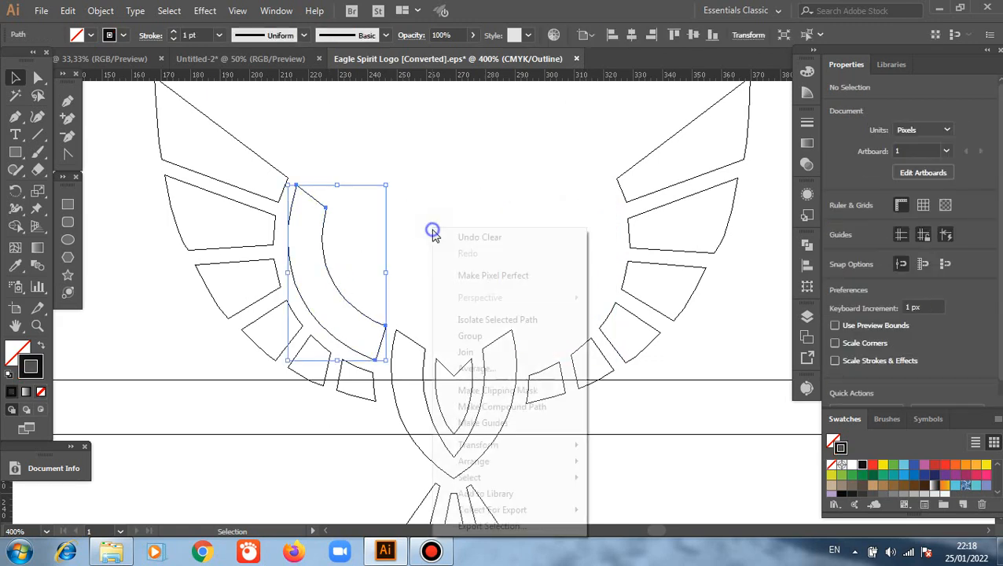
{"action": "mouse_move", "coordinate": [511, 446]}
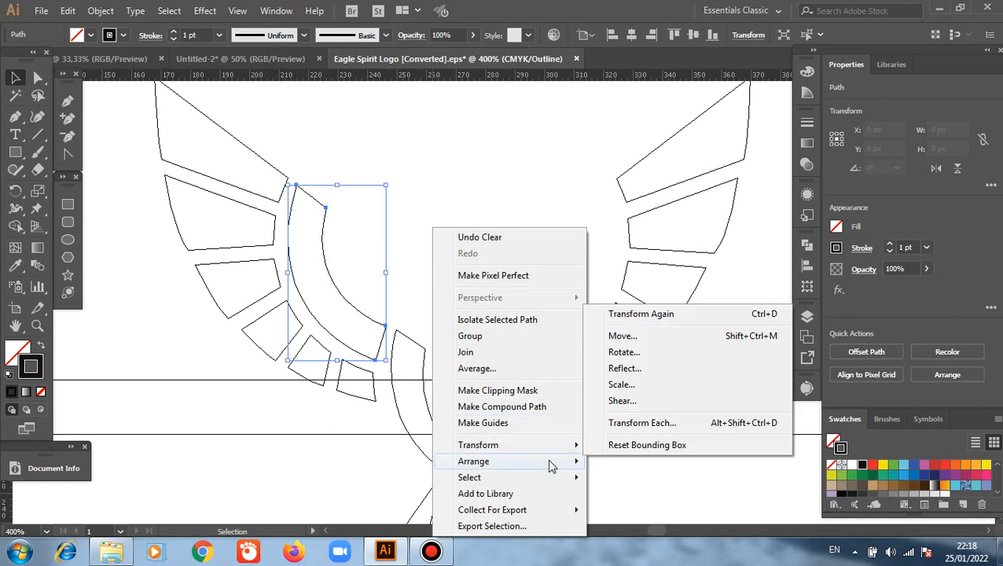
{"action": "left_click", "coordinate": [617, 368]}
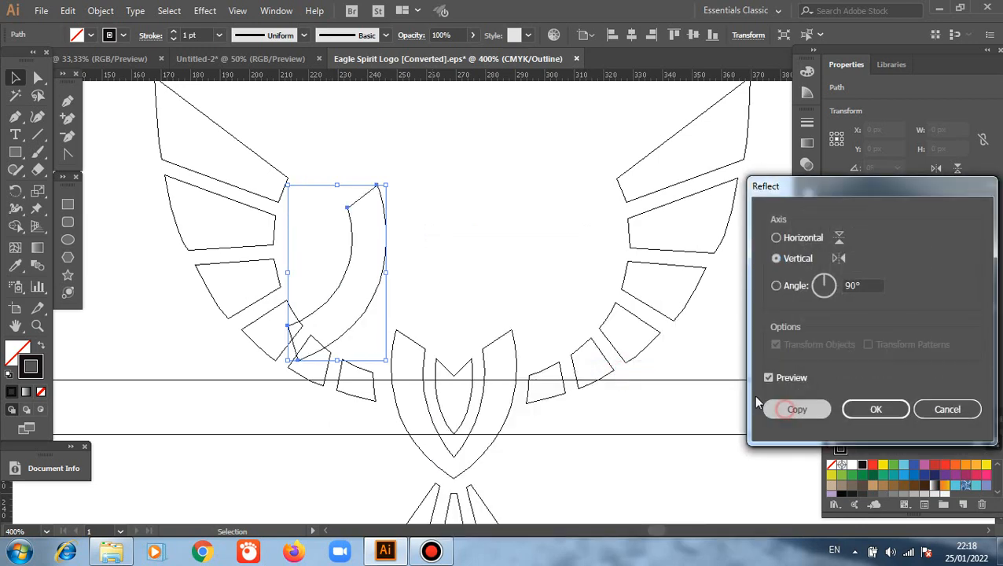
{"action": "left_click", "coordinate": [787, 409]}
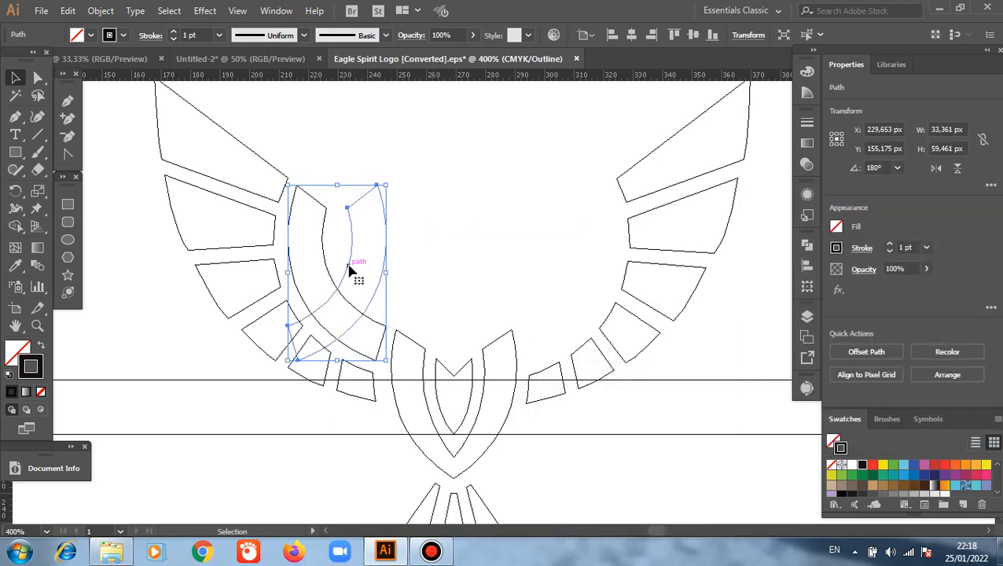
{"action": "left_click_drag", "start_coordinate": [350, 268], "coordinate": [592, 288]}
{"action": "left_click", "coordinate": [454, 250]}
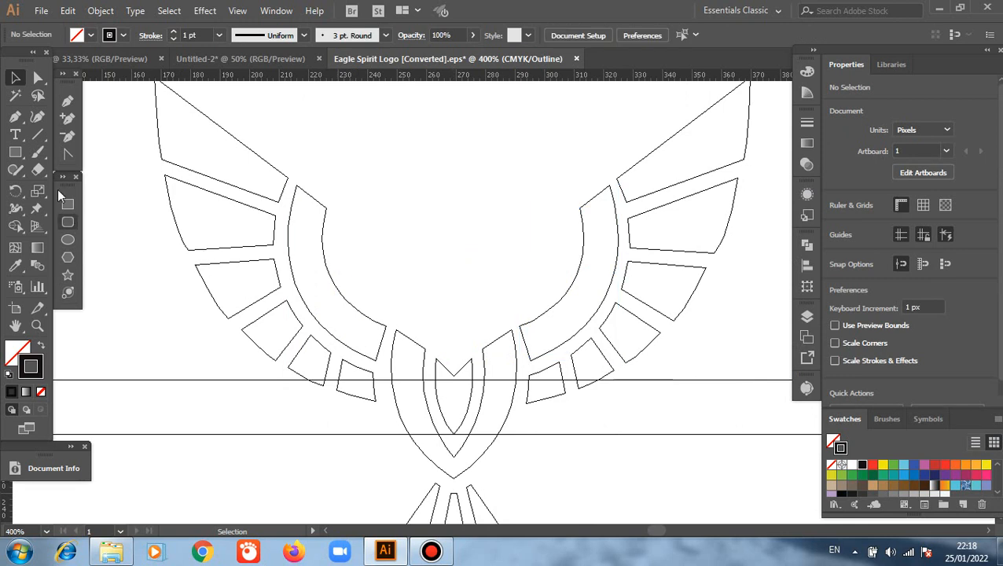
Step: Draw the eagle's throat and lower beak with the Pen tool, from the chest shape's left tip to a beak point at X 244, Y 151.35 px
{"action": "left_click", "coordinate": [65, 101]}
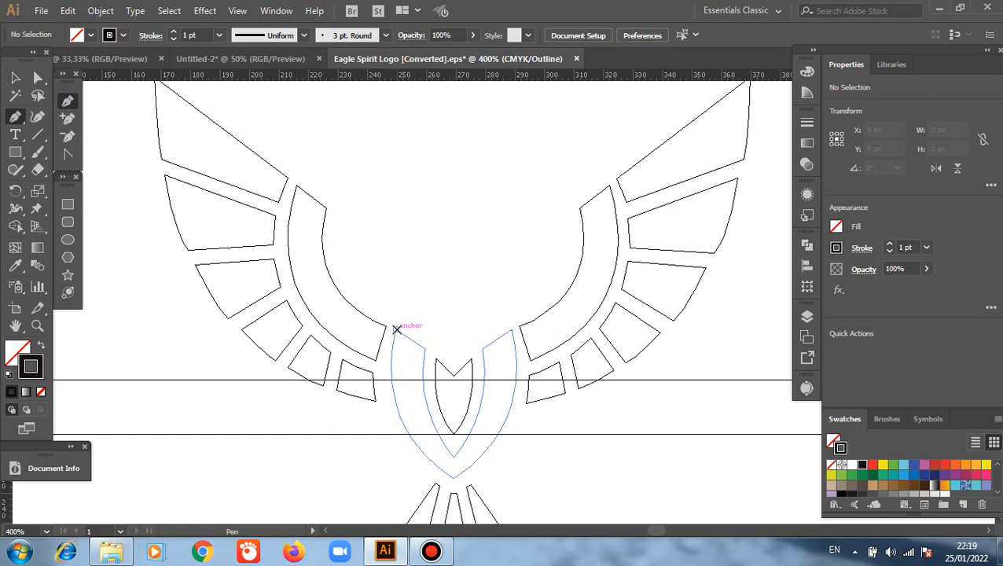
{"action": "left_click", "coordinate": [397, 330]}
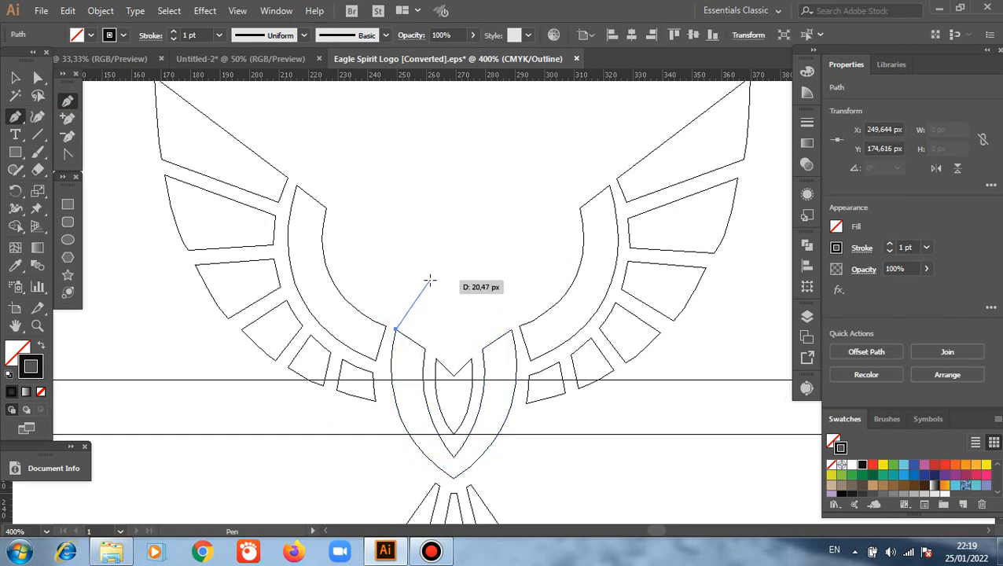
{"action": "left_click", "coordinate": [429, 280]}
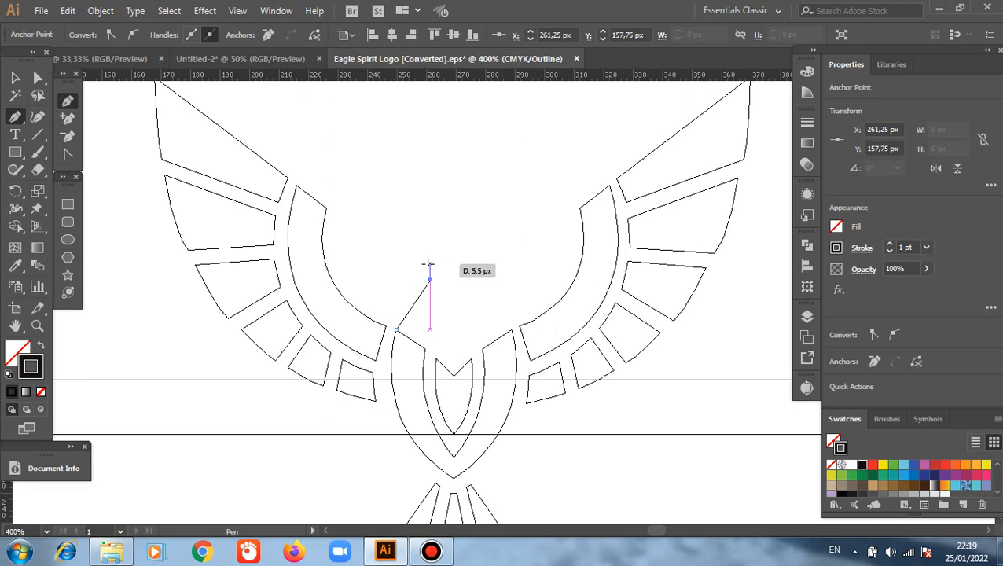
{"action": "left_click_drag", "start_coordinate": [429, 264], "coordinate": [380, 248]}
{"action": "left_click", "coordinate": [395, 247]}
{"action": "left_click", "coordinate": [395, 246]}
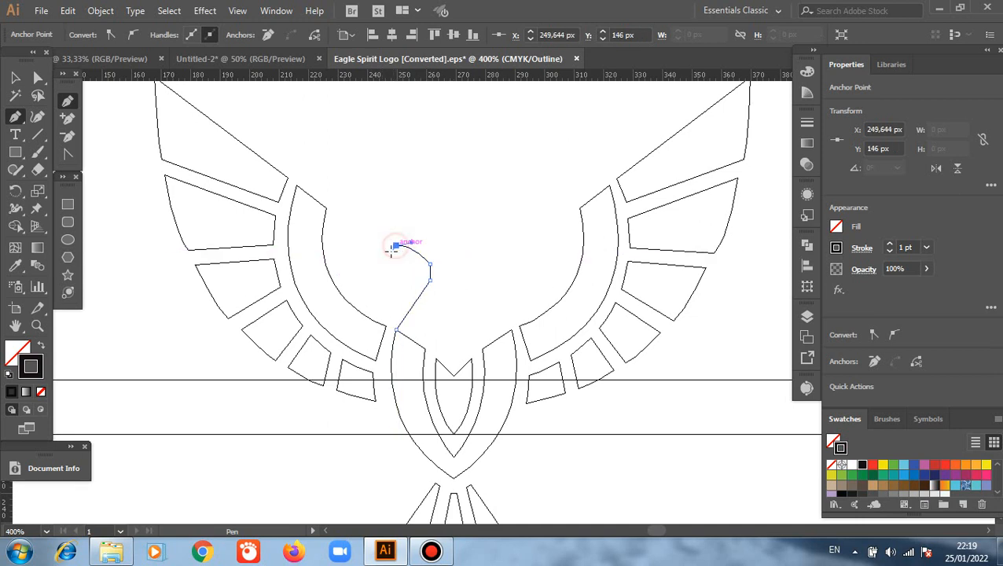
{"action": "left_click", "coordinate": [379, 261]}
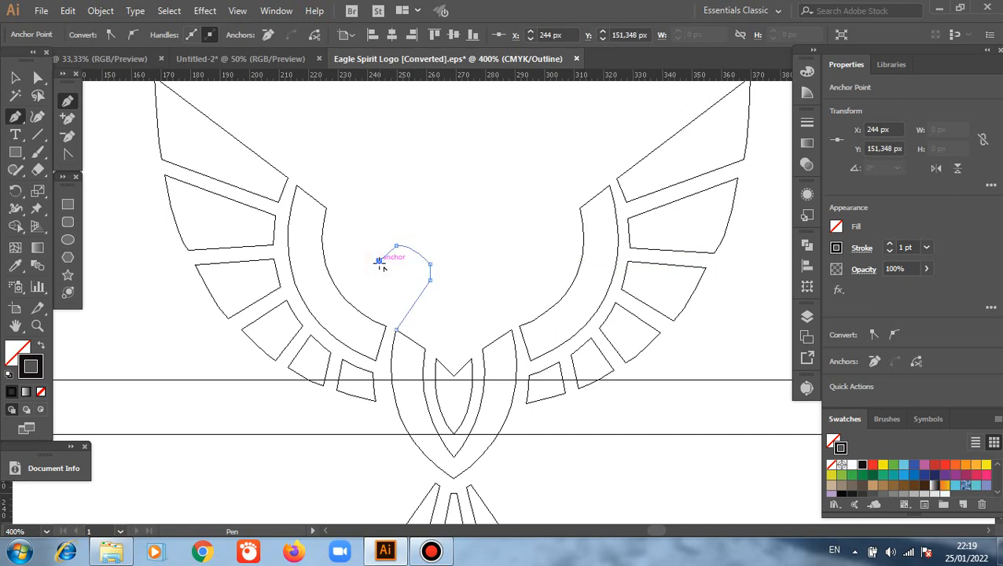
Step: Continue the head path with a curved upper beak to X 250.91, Y 135.69 px and a straight crown line to X 271, Y 128.75 px
{"action": "left_click", "coordinate": [400, 215]}
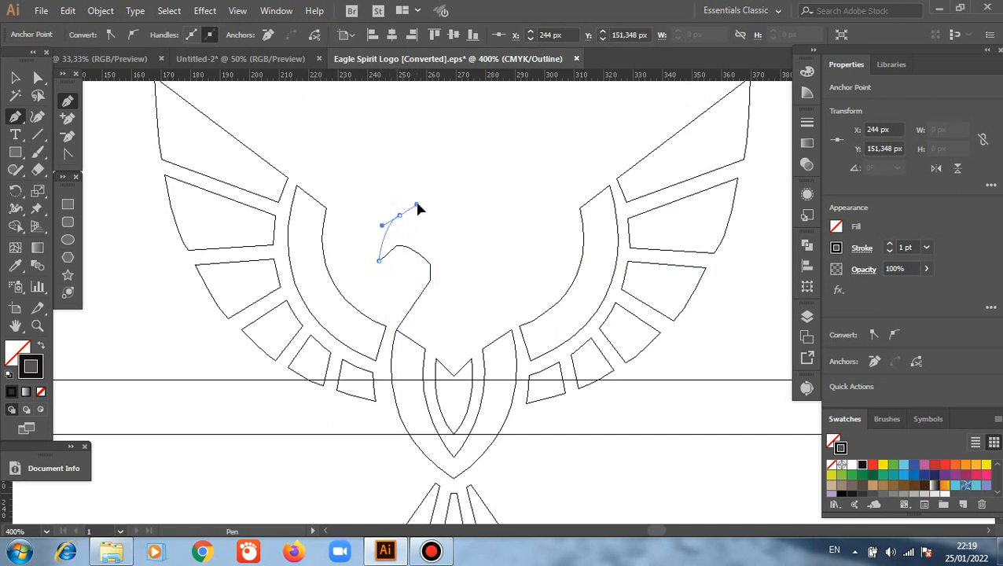
{"action": "left_click_drag", "start_coordinate": [418, 208], "coordinate": [421, 199]}
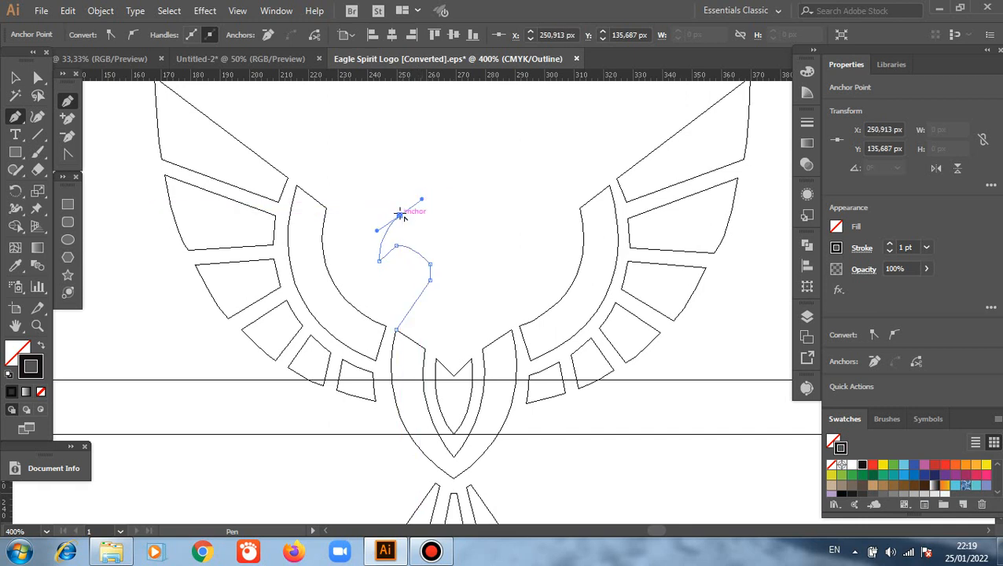
{"action": "left_click", "coordinate": [399, 214]}
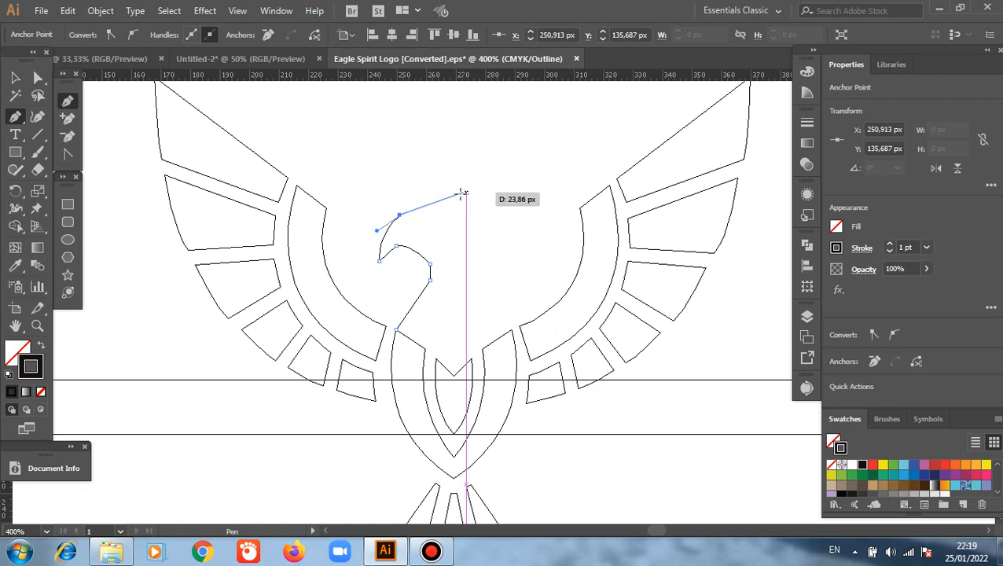
{"action": "left_click", "coordinate": [460, 195]}
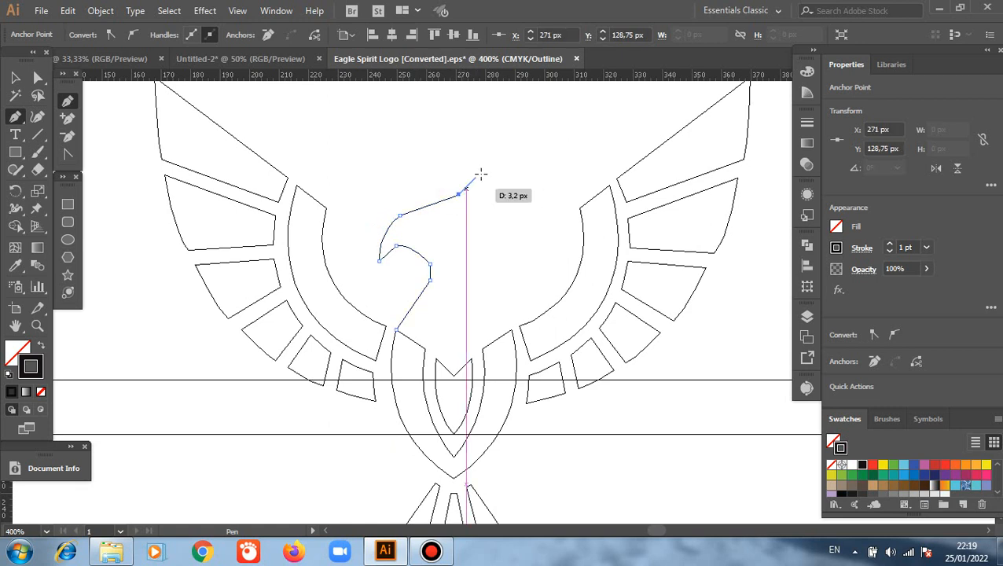
Step: Continue the head path with two crest feathers, tips at X 279.25, Y 120 and X 300.5, Y 114.5 px, ending at X 287.03, Y 138.5 px
{"action": "left_click", "coordinate": [482, 169]}
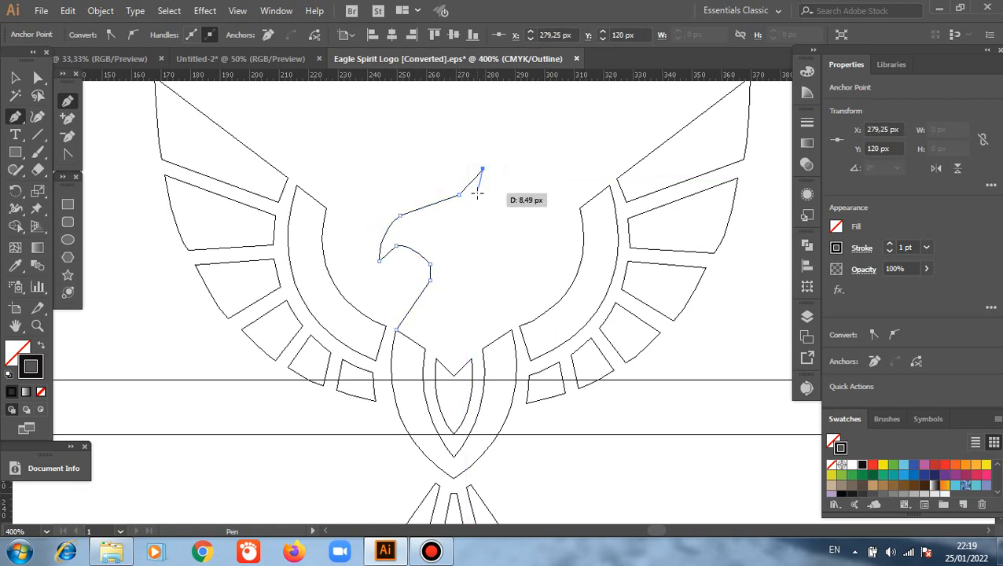
{"action": "left_click", "coordinate": [476, 192]}
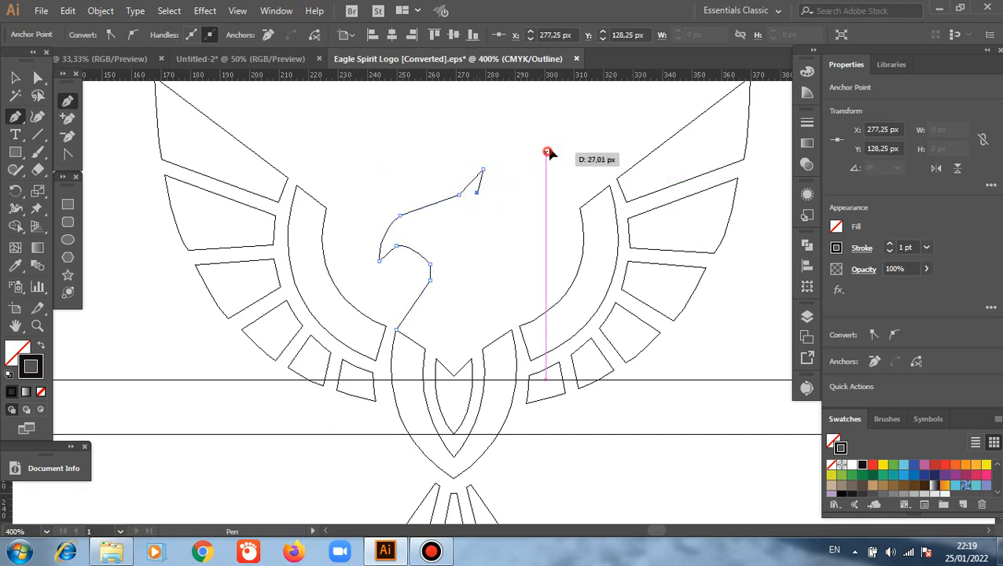
{"action": "left_click_drag", "start_coordinate": [545, 152], "coordinate": [582, 108]}
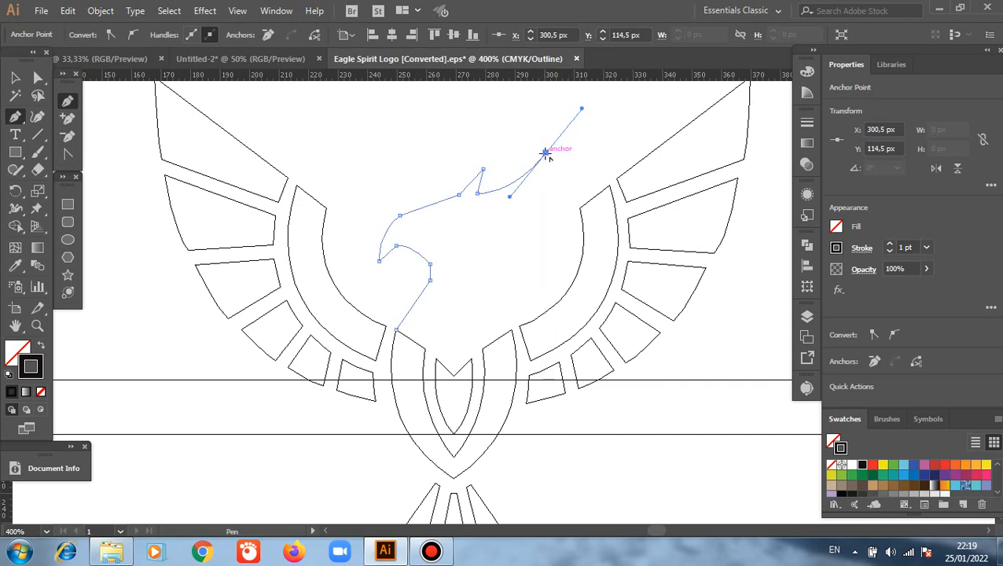
{"action": "left_click_drag", "start_coordinate": [545, 152], "coordinate": [507, 224]}
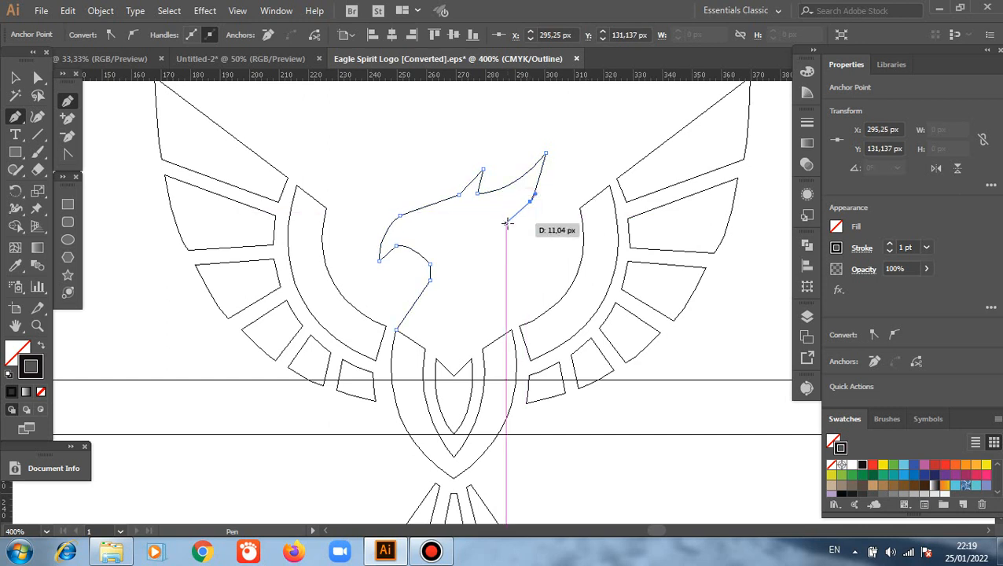
{"action": "left_click", "coordinate": [507, 224]}
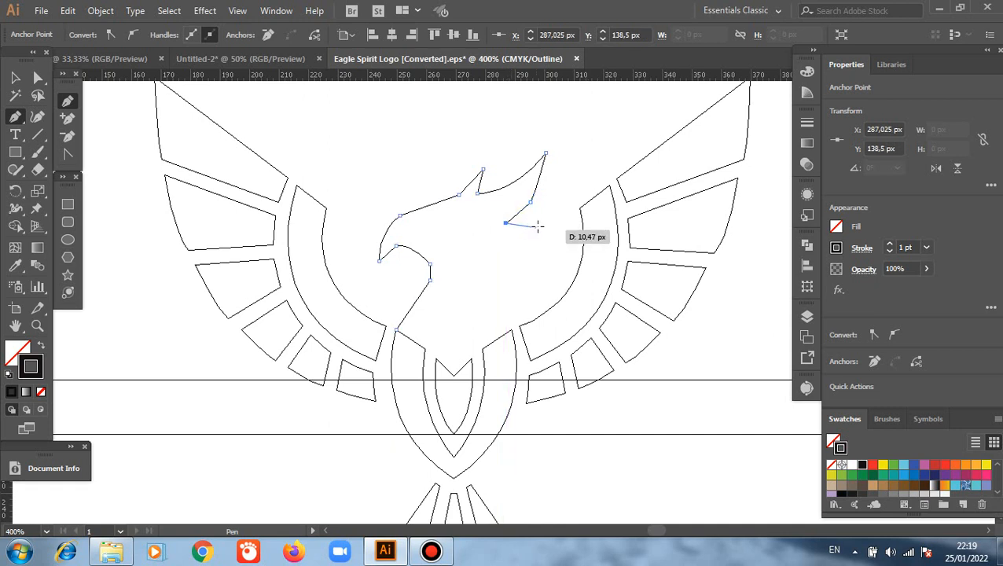
Step: Add the rear feather with its tip at X 305.5, Y 133 px, curving back to a corner at X 287.03, Y 151.35 px
{"action": "left_click_drag", "start_coordinate": [538, 225], "coordinate": [543, 216]}
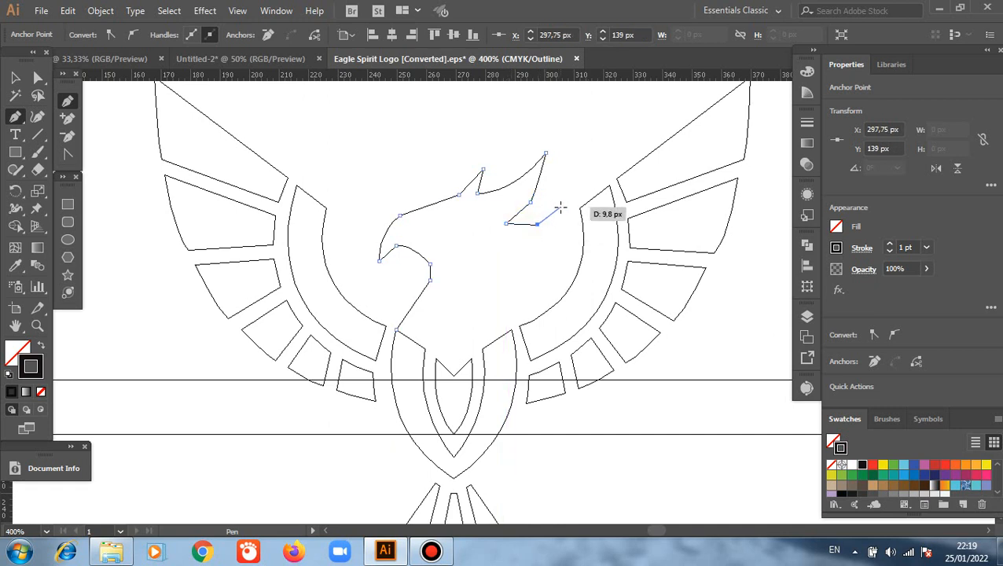
{"action": "left_click", "coordinate": [560, 210]}
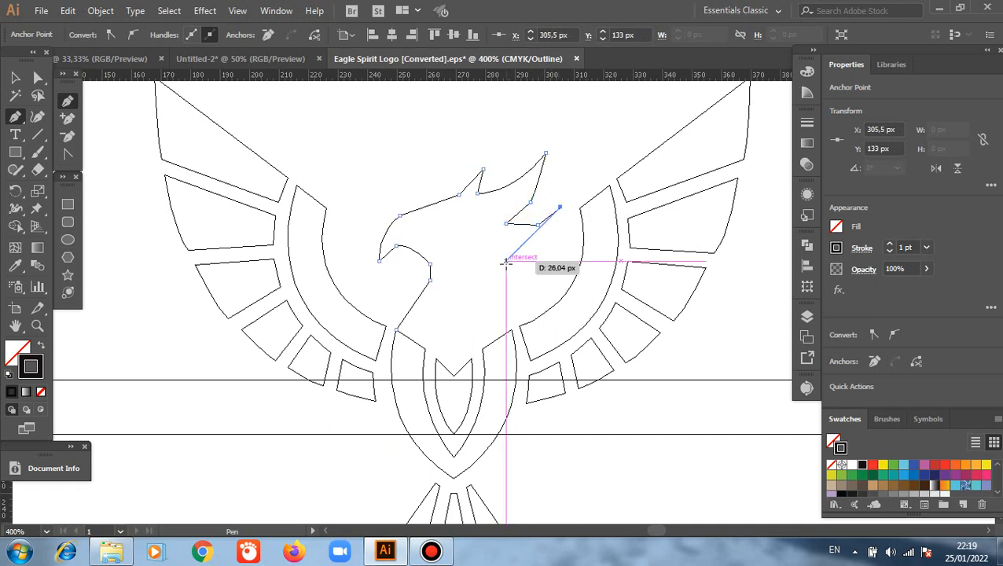
{"action": "left_click_drag", "start_coordinate": [507, 260], "coordinate": [451, 280]}
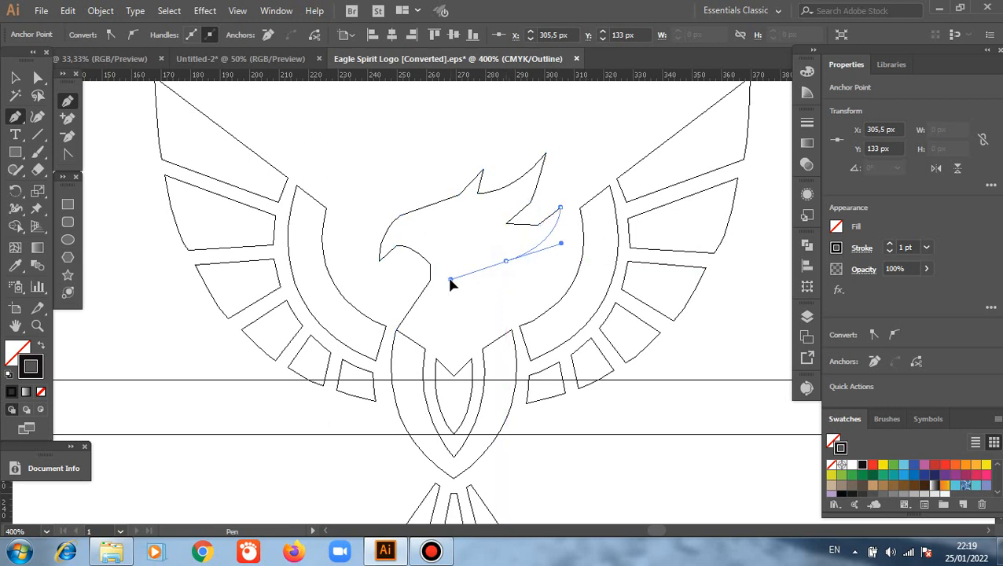
{"action": "left_click_drag", "start_coordinate": [450, 280], "coordinate": [449, 279]}
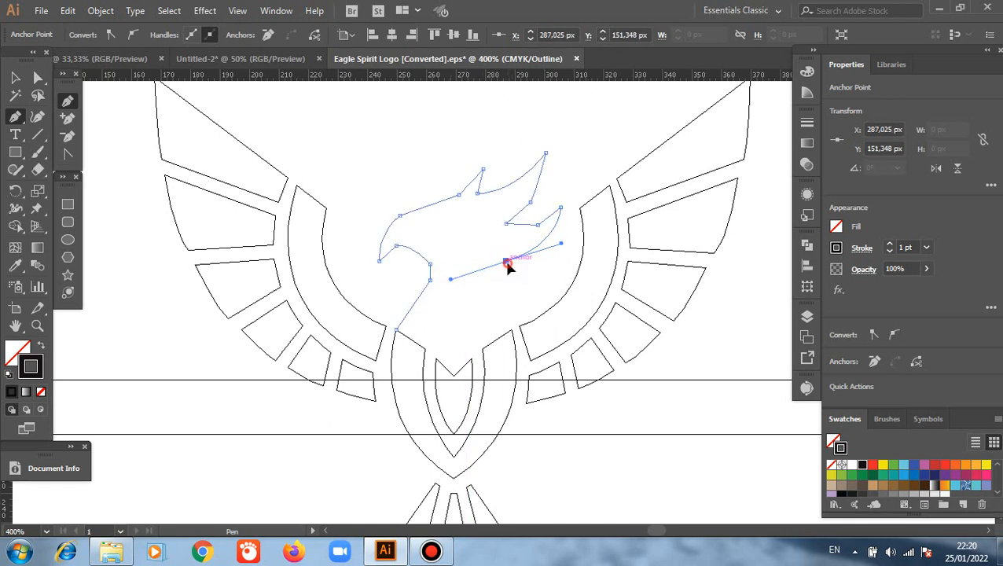
{"action": "left_click_drag", "start_coordinate": [510, 264], "coordinate": [511, 279]}
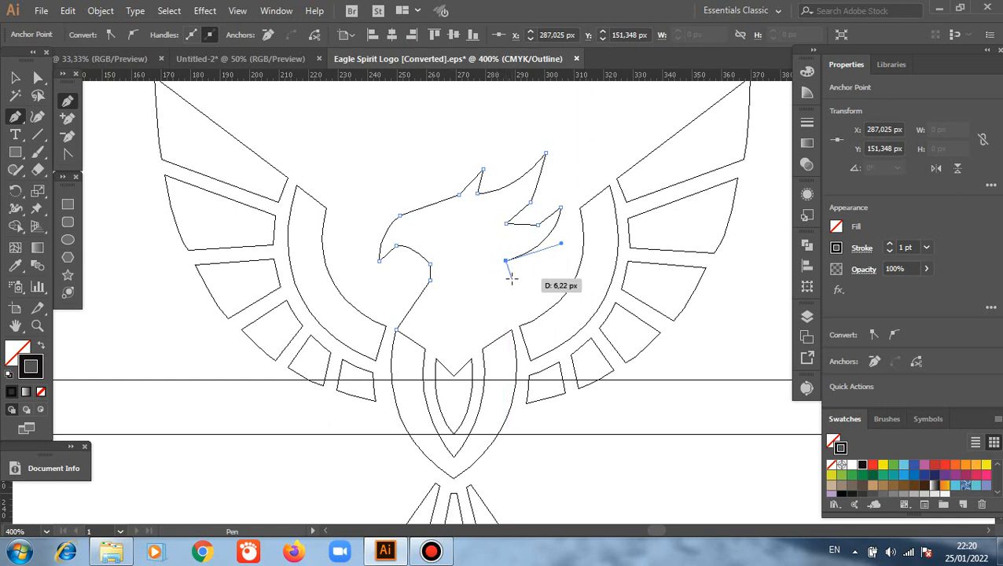
Step: Draw the back of the neck through X 287.03, Y 156.75 px to the chest shape's right tip and deselect the path
{"action": "left_click_drag", "start_coordinate": [512, 278], "coordinate": [507, 276]}
{"action": "left_click", "coordinate": [506, 276]}
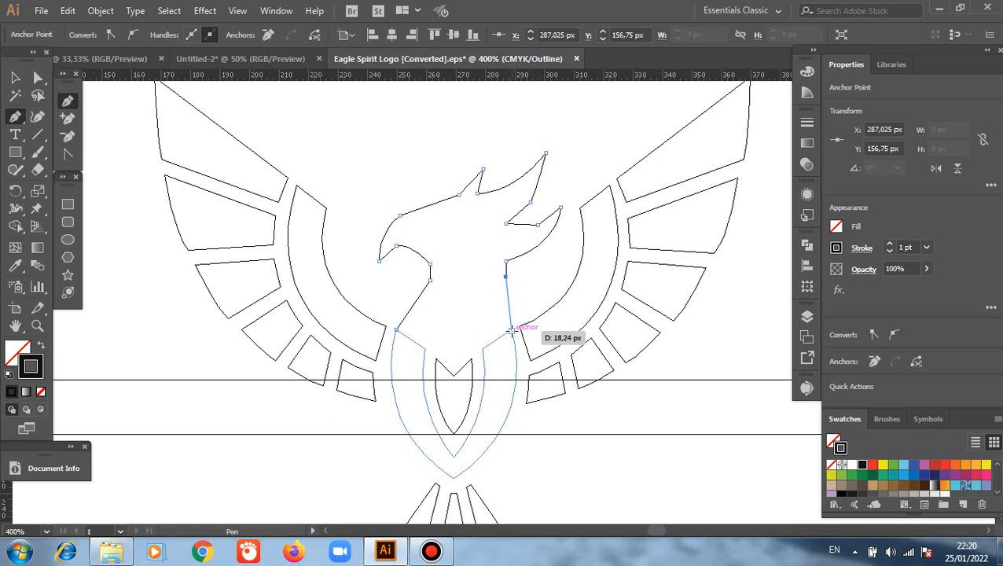
{"action": "left_click", "coordinate": [511, 331]}
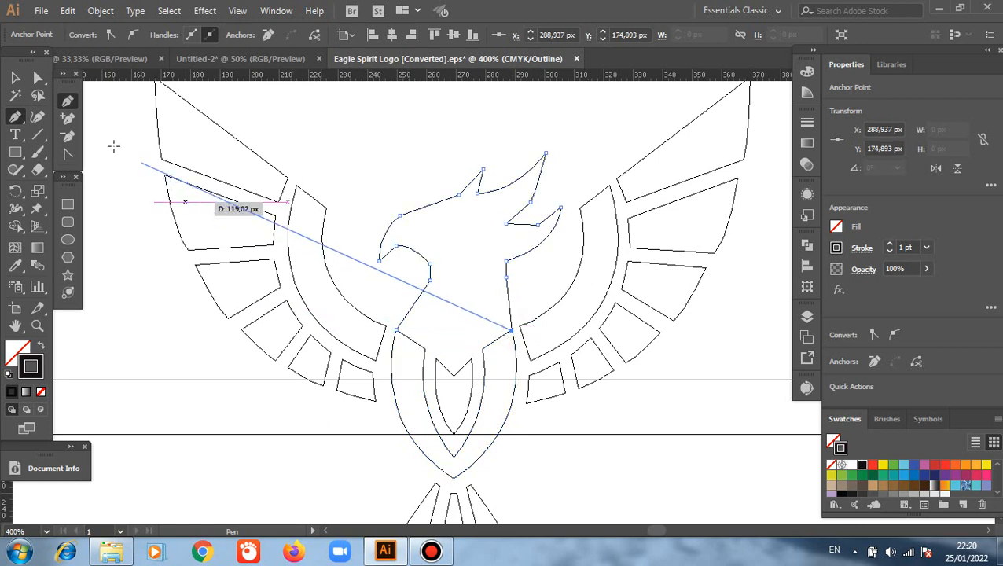
{"action": "left_click", "coordinate": [15, 77]}
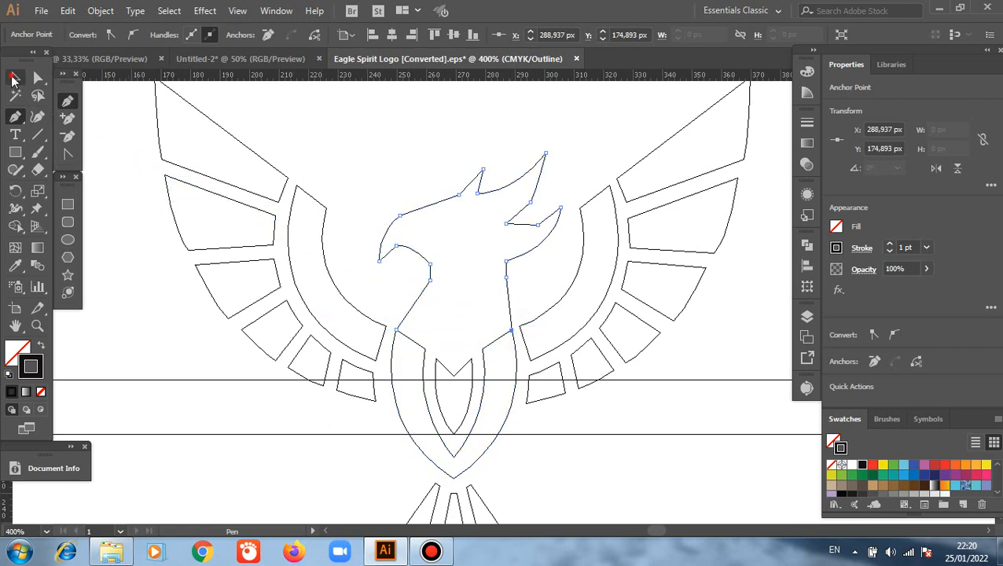
{"action": "left_click", "coordinate": [694, 341]}
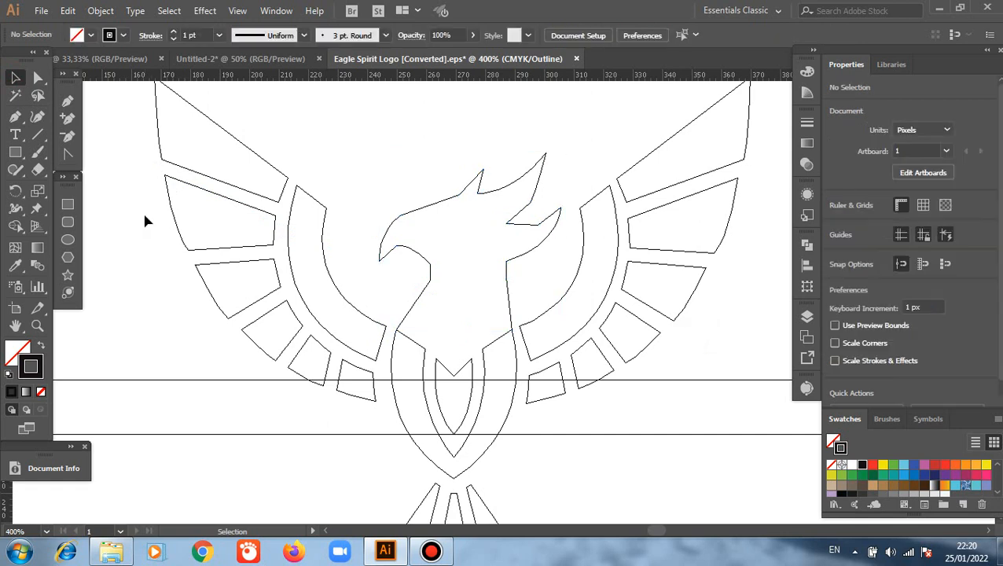
Step: Reshape the rear feather by moving its lower notch to X 279.33, Y 155.18 px, upper notch to X 283.67, Y 139.33 px, and upper-edge point to X 295.17, Y 137.5 px
{"action": "left_click", "coordinate": [42, 78]}
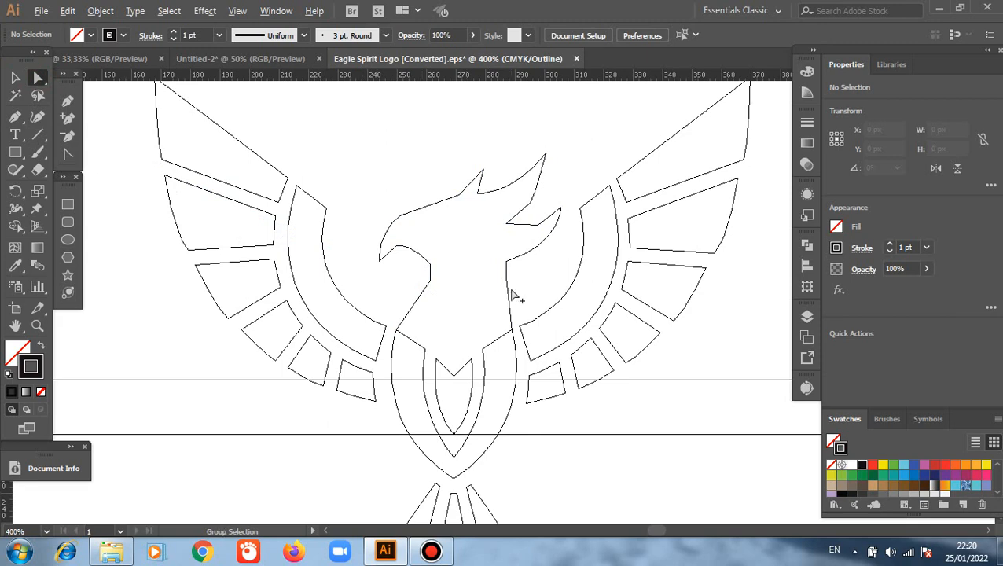
{"action": "scroll", "coordinate": [511, 295], "scroll_direction": "up", "scroll_amount": 1}
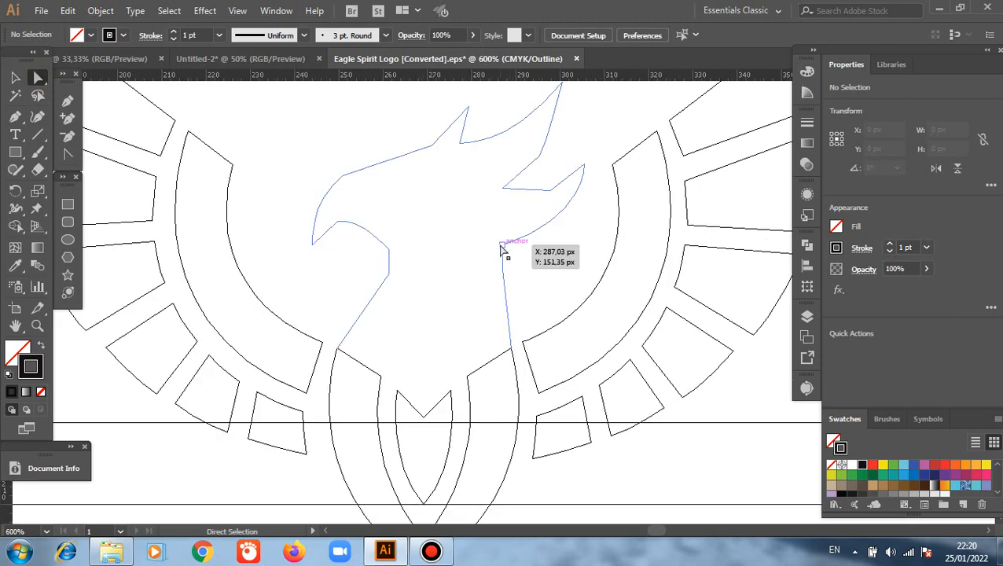
{"action": "left_click_drag", "start_coordinate": [501, 245], "coordinate": [469, 262]}
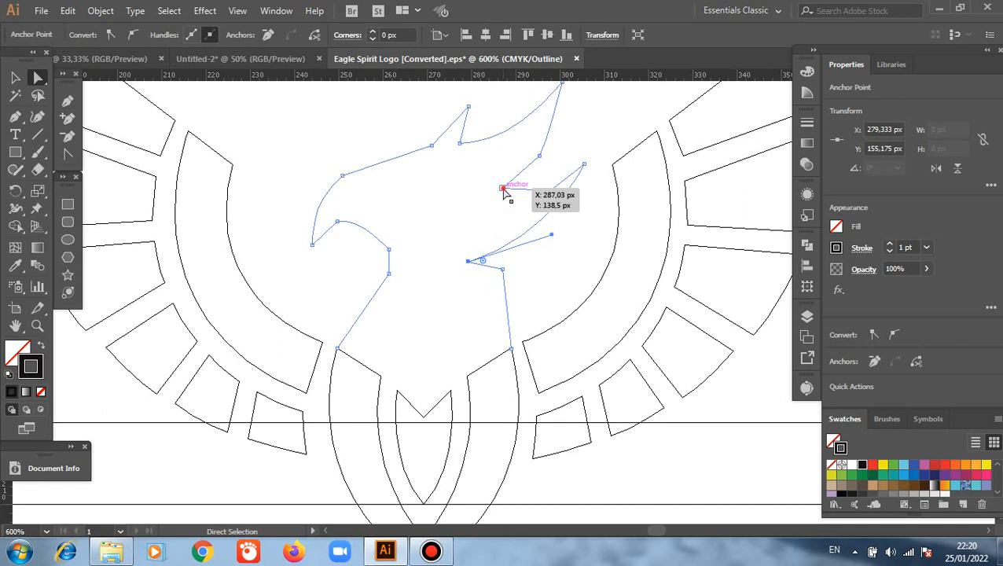
{"action": "left_click_drag", "start_coordinate": [504, 190], "coordinate": [487, 190]}
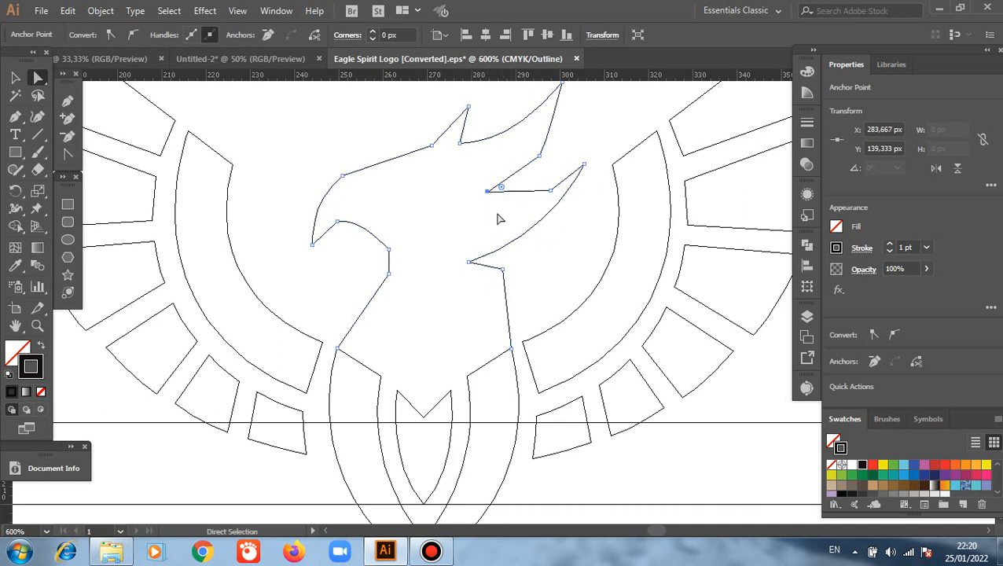
{"action": "left_click_drag", "start_coordinate": [550, 190], "coordinate": [540, 184]}
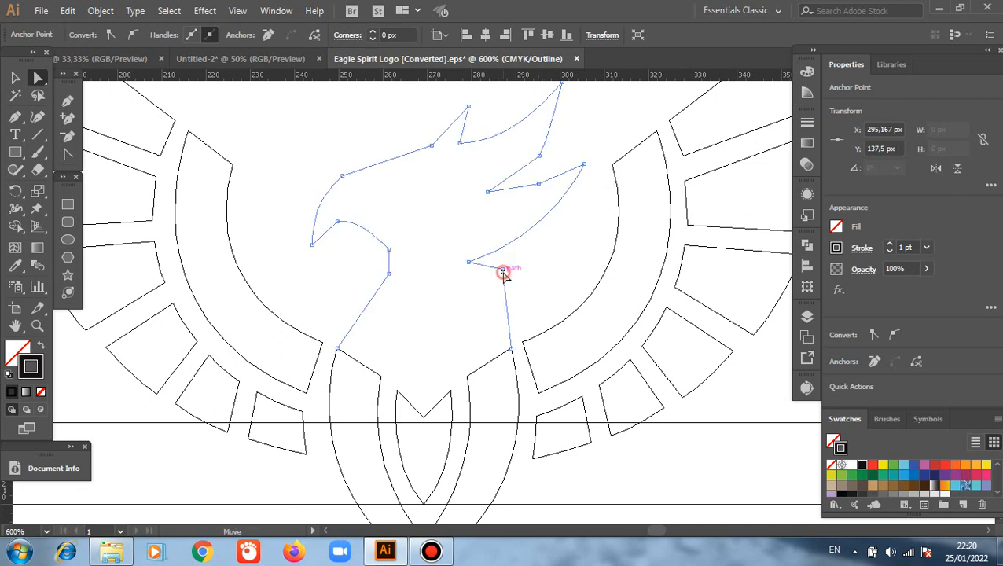
Step: Reshape the nape by moving its notch to X 277.7, Y 156.56 px and corner to X 283, Y 161.47 px, with the path end on the chest's right tip
{"action": "left_click_drag", "start_coordinate": [503, 271], "coordinate": [489, 287]}
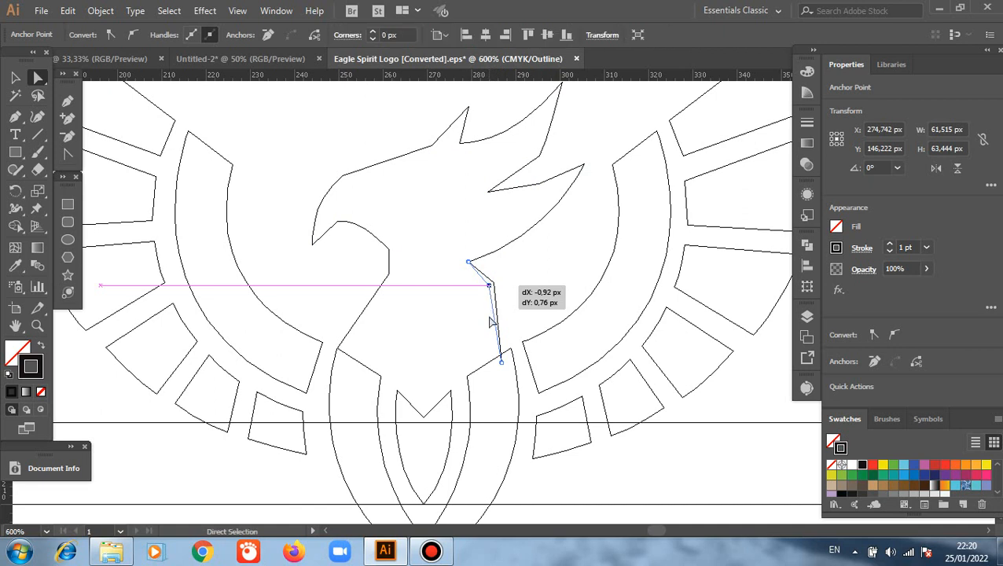
{"action": "left_click", "coordinate": [502, 362]}
{"action": "left_click_drag", "start_coordinate": [504, 362], "coordinate": [509, 356]}
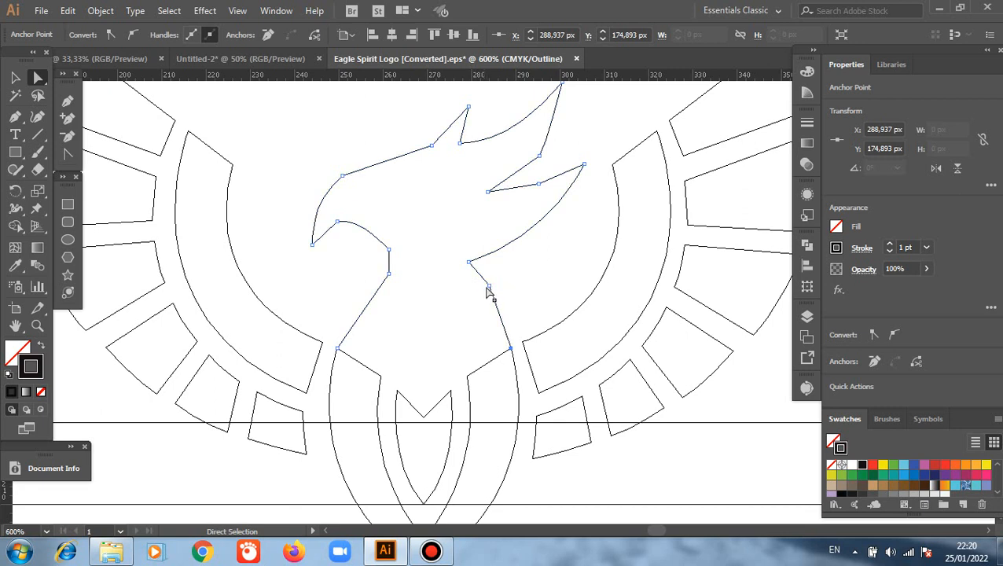
{"action": "left_click_drag", "start_coordinate": [471, 266], "coordinate": [484, 291]}
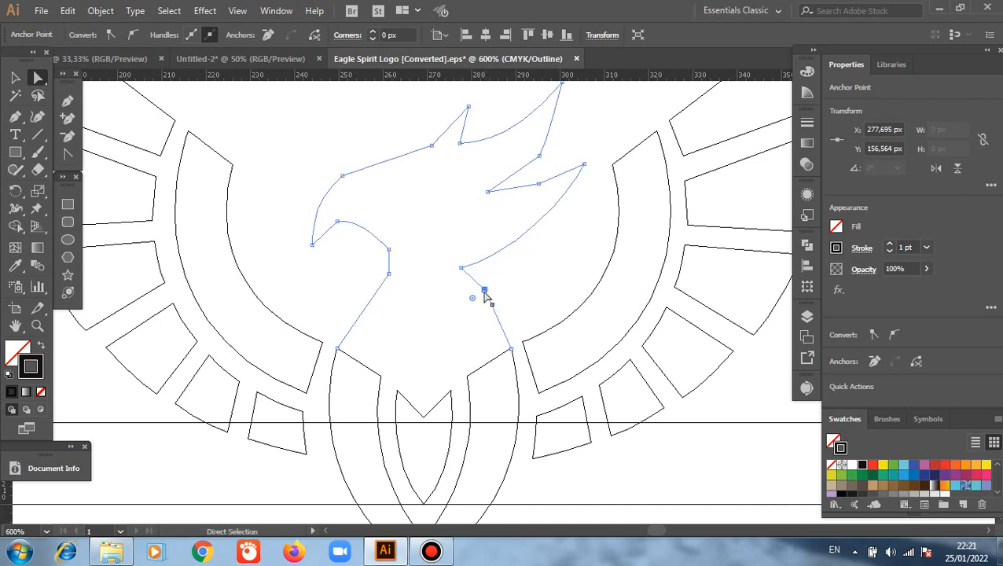
{"action": "left_click", "coordinate": [426, 318]}
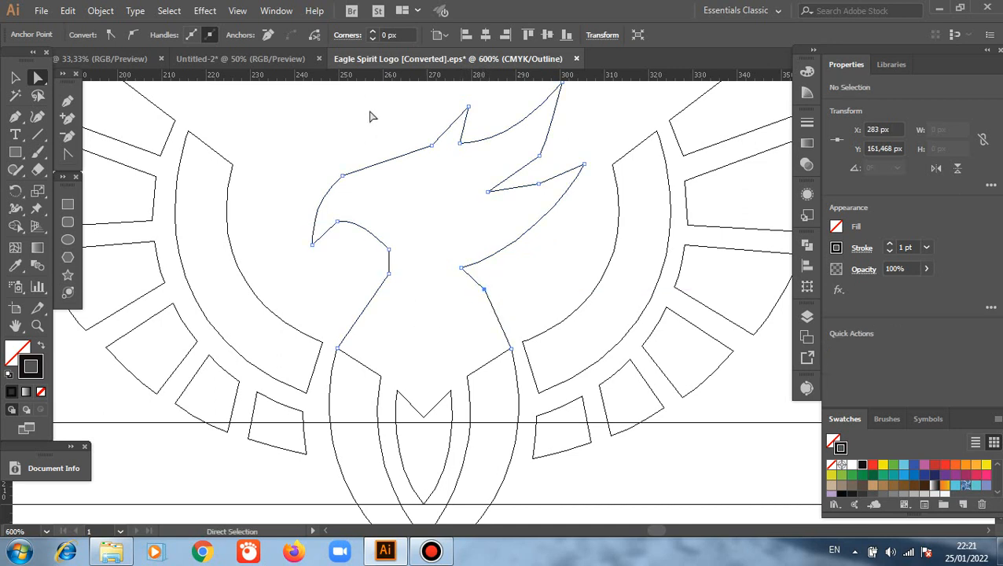
Step: Add a horizontal guide at Y 157.83 px, align the nape notch to it, and move the neck point below to X 281.33, Y 164 px
{"action": "left_click_drag", "start_coordinate": [364, 74], "coordinate": [399, 281]}
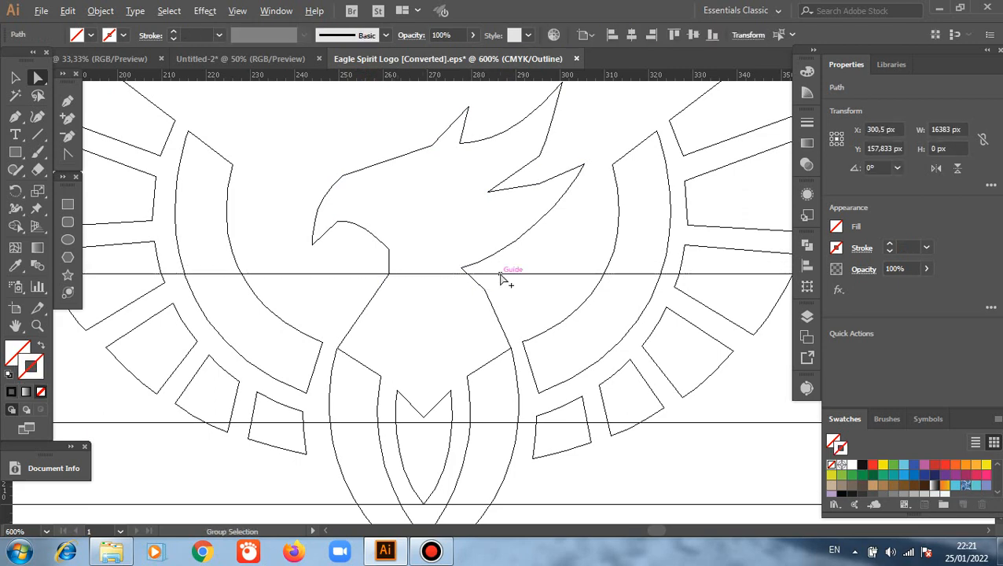
{"action": "scroll", "coordinate": [504, 275], "scroll_direction": "up", "scroll_amount": 2}
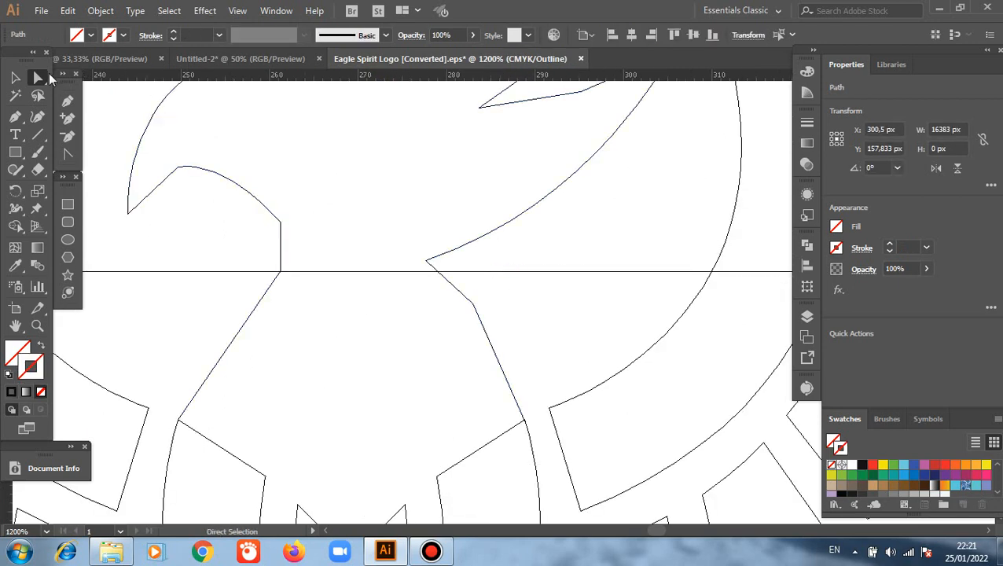
{"action": "left_click_drag", "start_coordinate": [425, 266], "coordinate": [425, 272]}
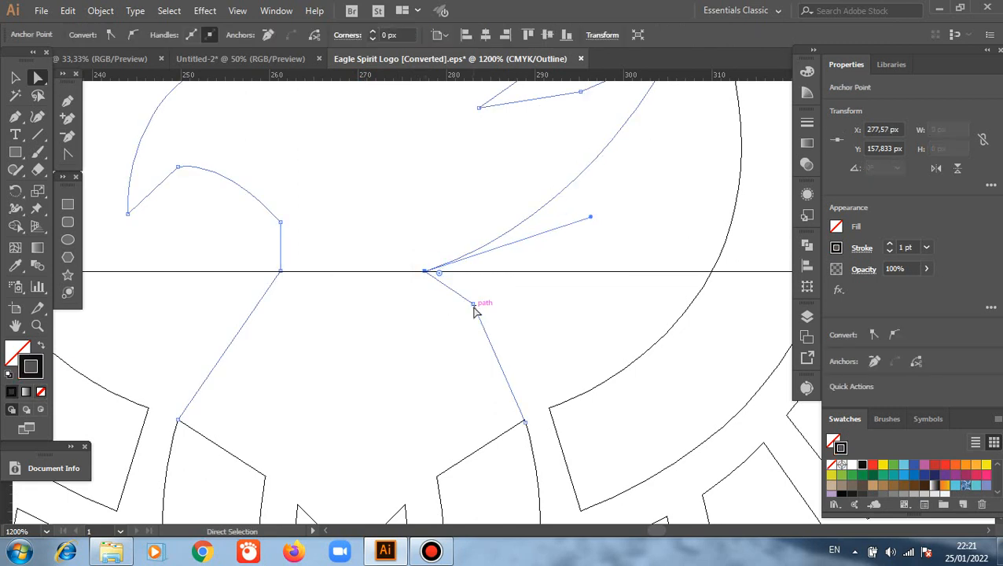
{"action": "left_click_drag", "start_coordinate": [474, 311], "coordinate": [456, 332]}
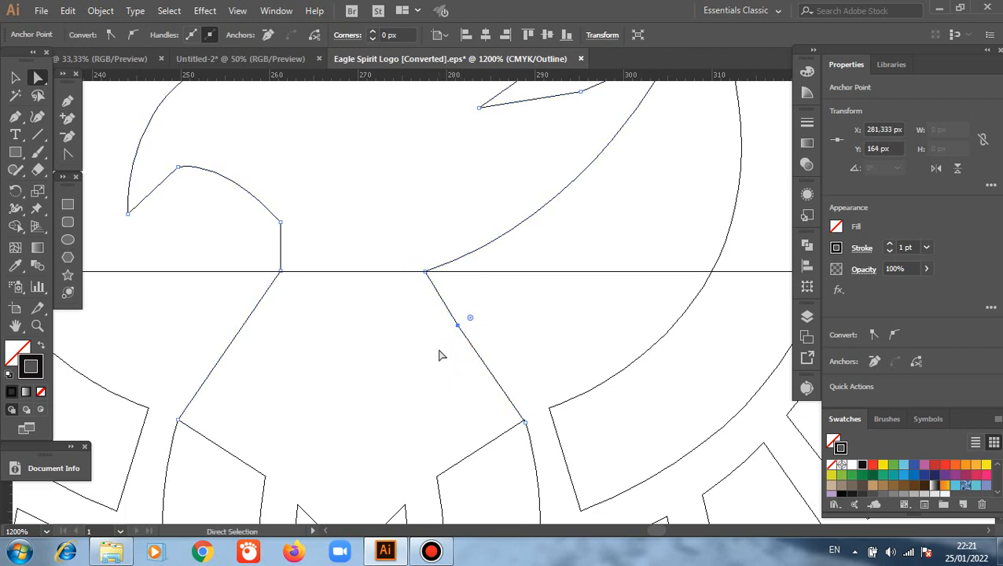
{"action": "left_click", "coordinate": [441, 350]}
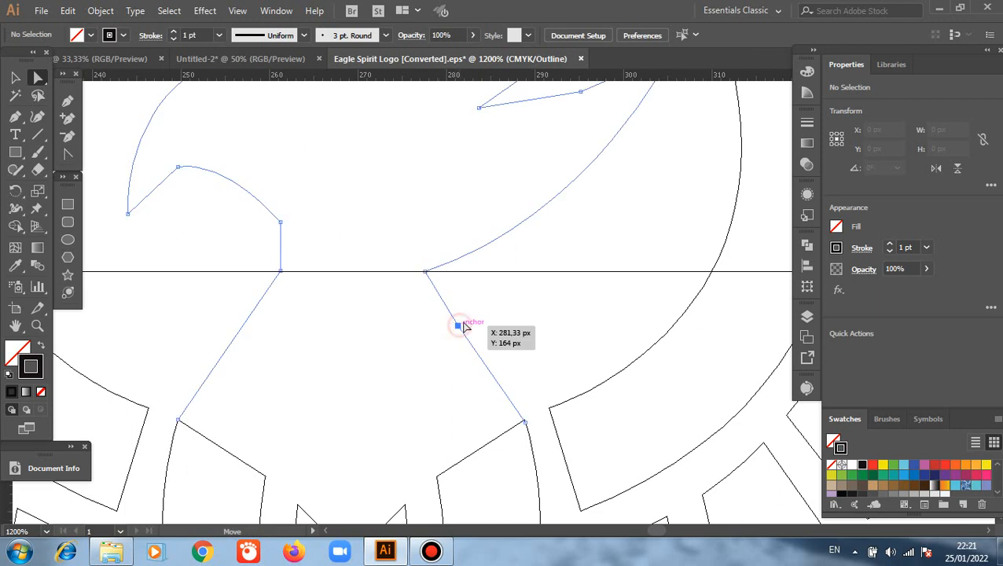
Step: Round the neck corner at X 281.33, Y 164 px to a radius of 20.34 px and deselect the head
{"action": "left_click", "coordinate": [459, 324]}
{"action": "left_click_drag", "start_coordinate": [475, 324], "coordinate": [603, 244]}
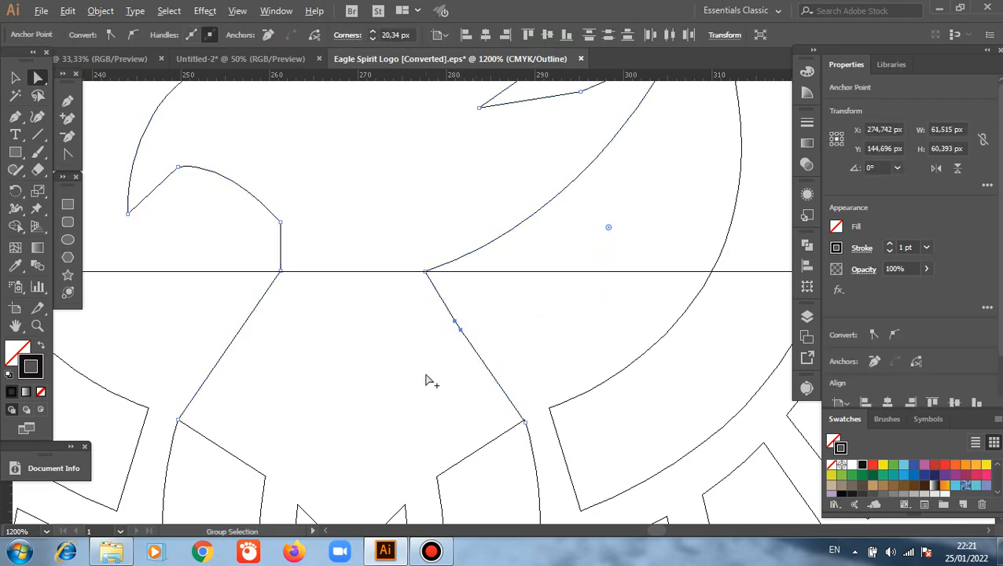
{"action": "scroll", "coordinate": [426, 380], "scroll_direction": "down", "scroll_amount": 2}
{"action": "scroll", "coordinate": [425, 380], "scroll_direction": "down", "scroll_amount": 1}
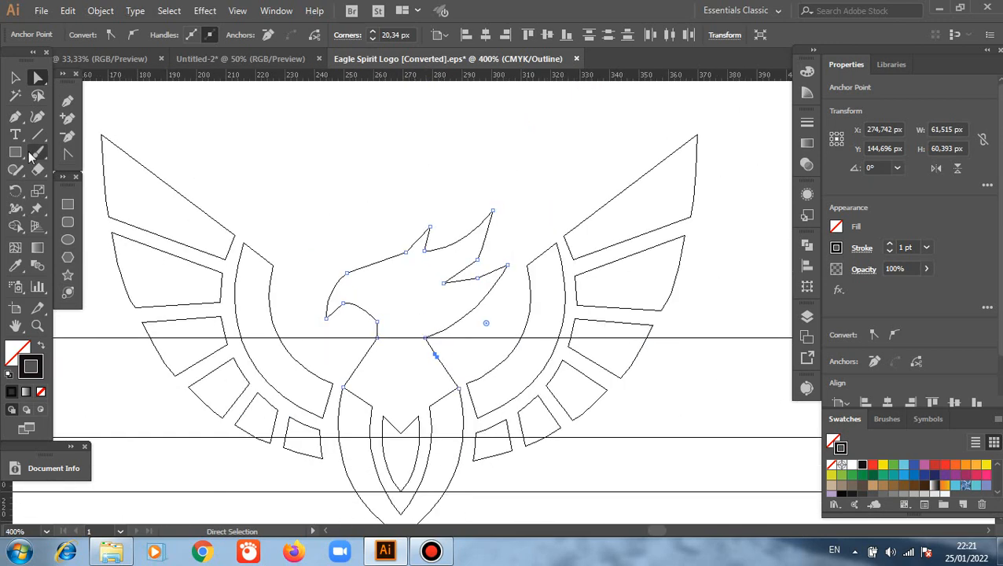
{"action": "left_click", "coordinate": [15, 77]}
{"action": "left_click", "coordinate": [212, 165]}
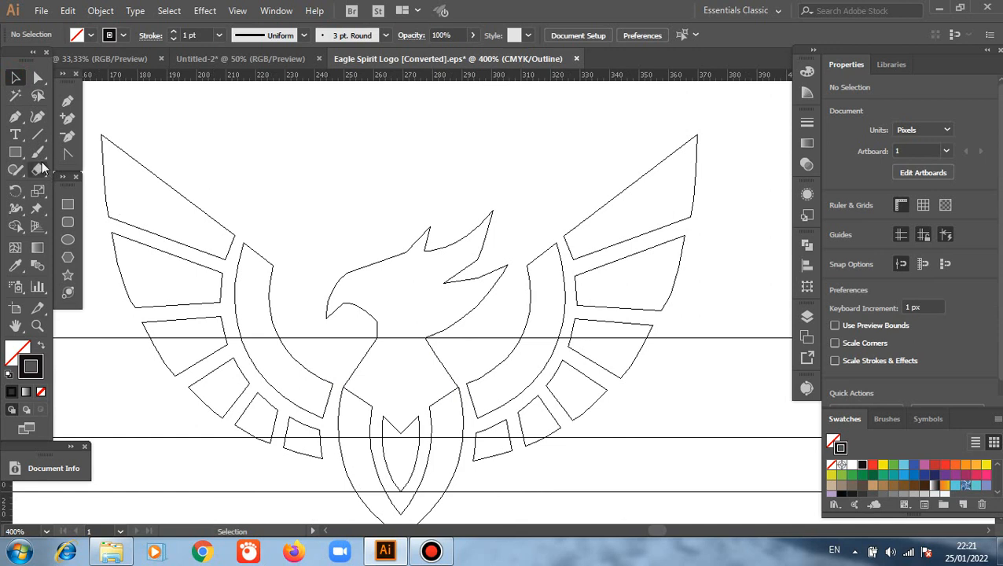
Step: Draw a closed four-point eye about 13 × 7.6 px inside the head with the Pen tool, starting at X 256.25, Y 139 px
{"action": "left_click", "coordinate": [68, 102]}
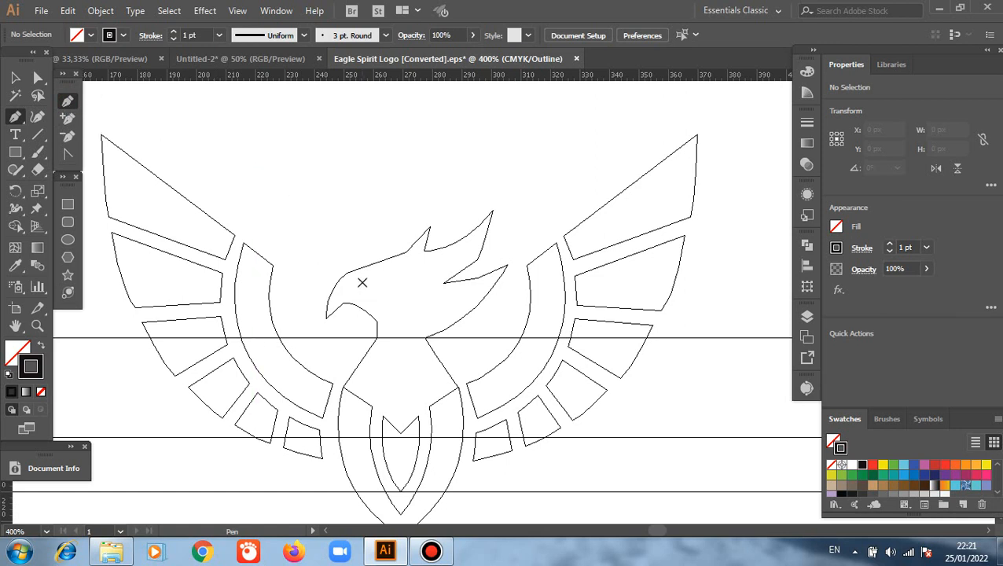
{"action": "left_click", "coordinate": [362, 282]}
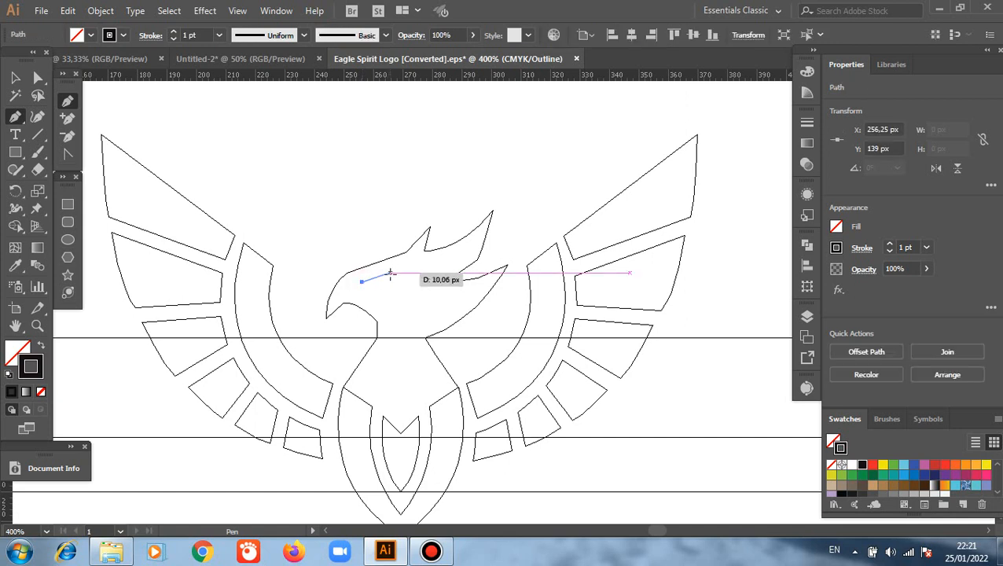
{"action": "left_click", "coordinate": [391, 275]}
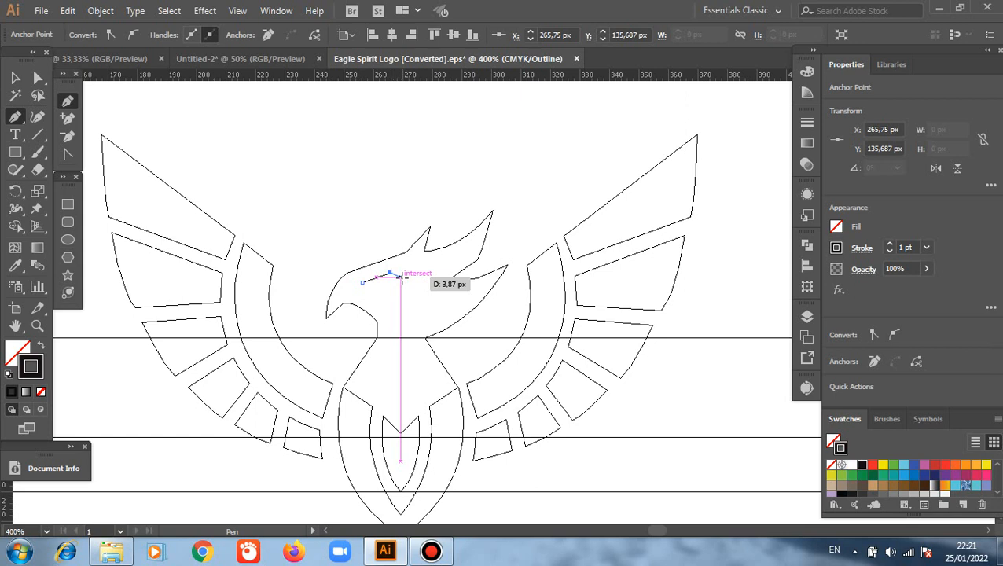
{"action": "left_click", "coordinate": [401, 277]}
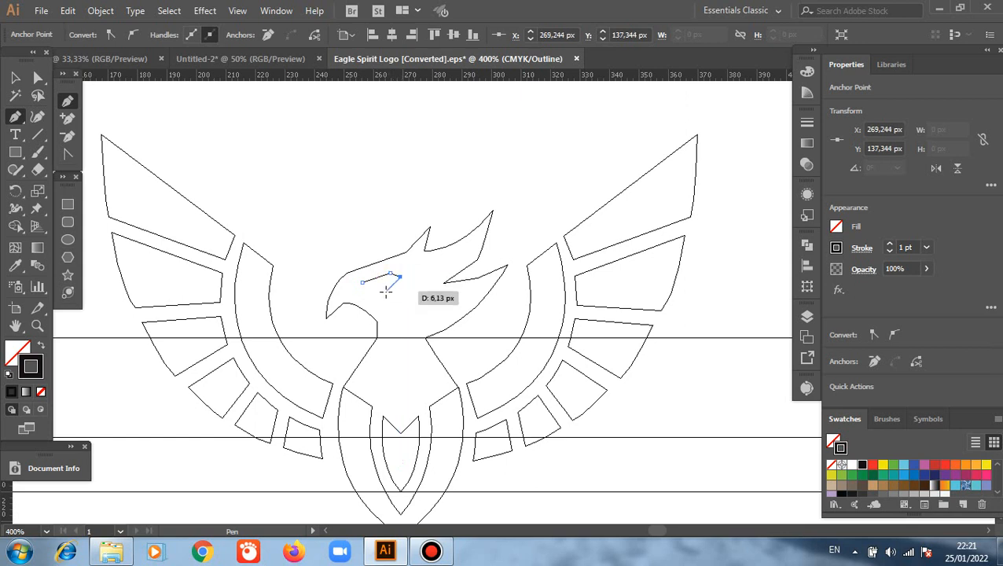
{"action": "left_click", "coordinate": [374, 293]}
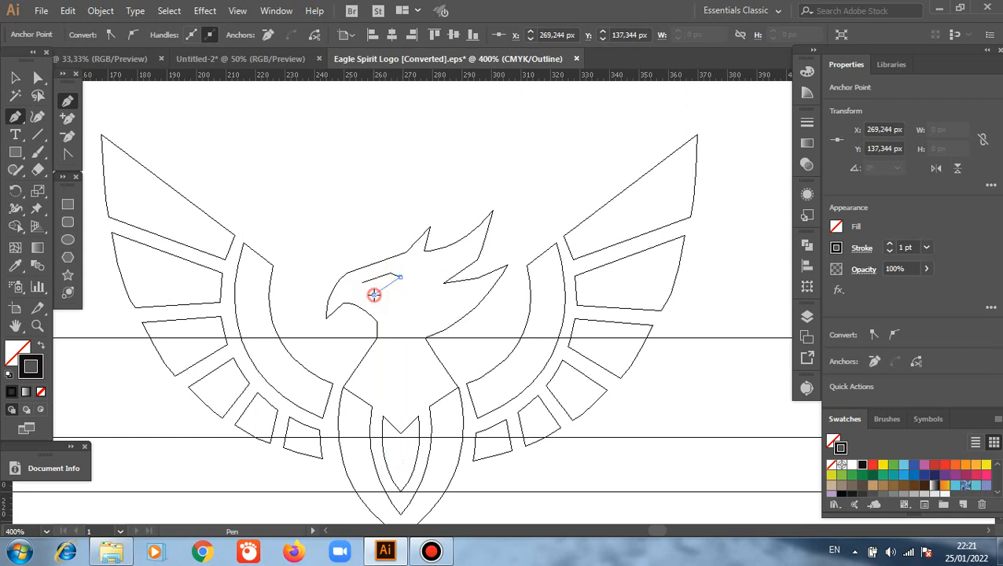
{"action": "left_click", "coordinate": [362, 282]}
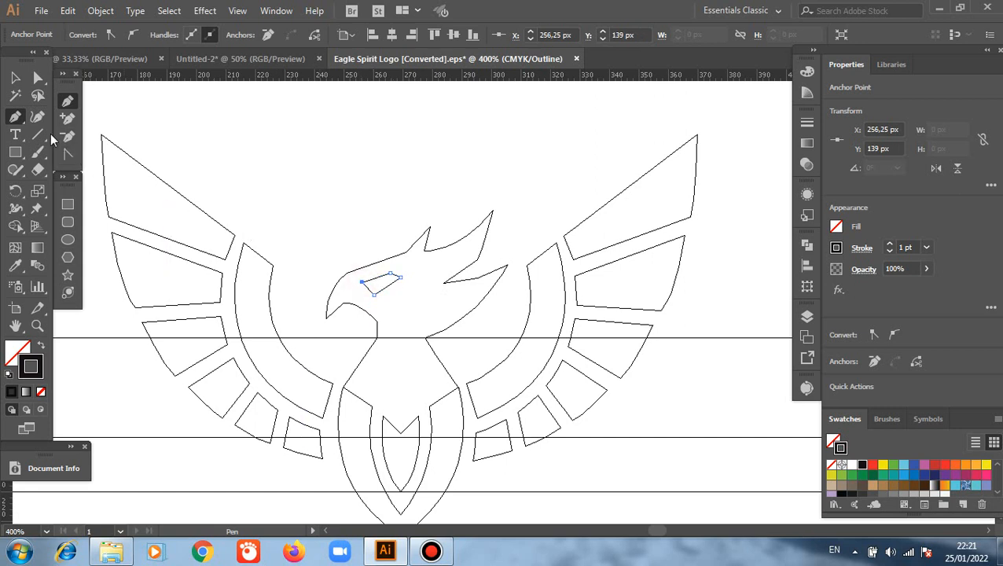
{"action": "left_click", "coordinate": [14, 79]}
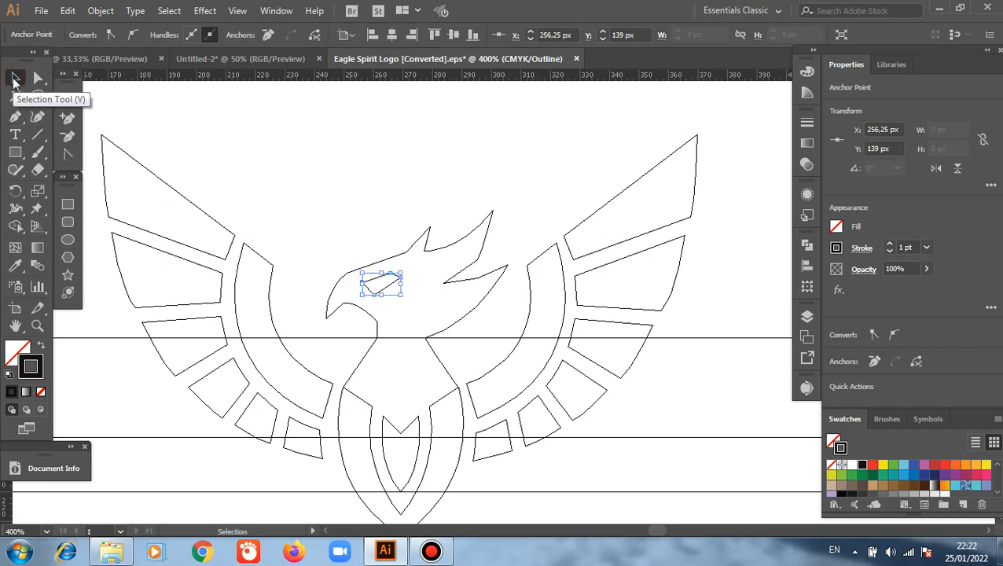
{"action": "left_click", "coordinate": [312, 196]}
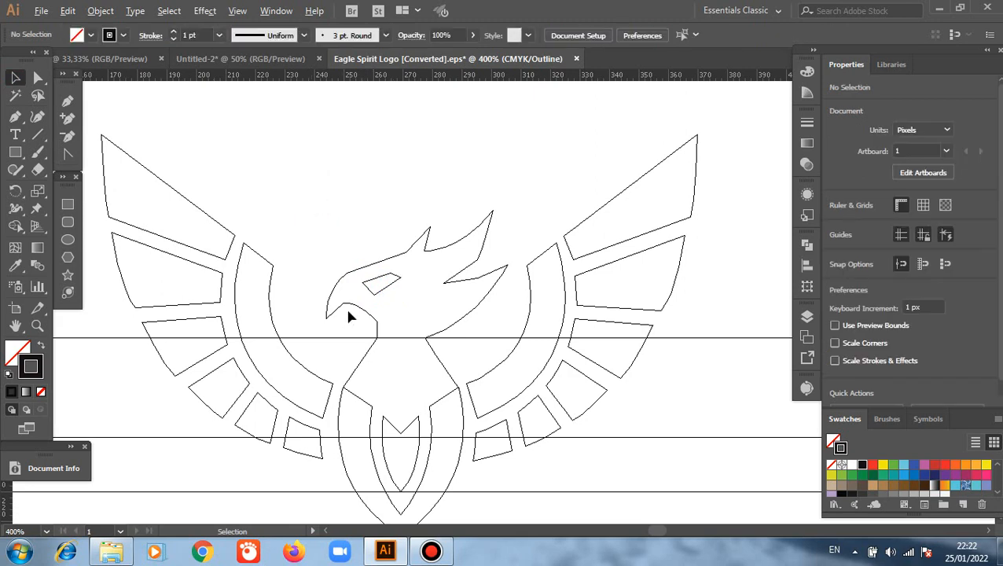
Step: Shift the eye by 1.31, -1.49 px, and move its lowest point to X 261.75, Y 140.583 px and highest point to X 267.467, Y 134.385 px
{"action": "scroll", "coordinate": [347, 305], "scroll_direction": "up", "scroll_amount": 1}
{"action": "scroll", "coordinate": [346, 304], "scroll_direction": "up", "scroll_amount": 1}
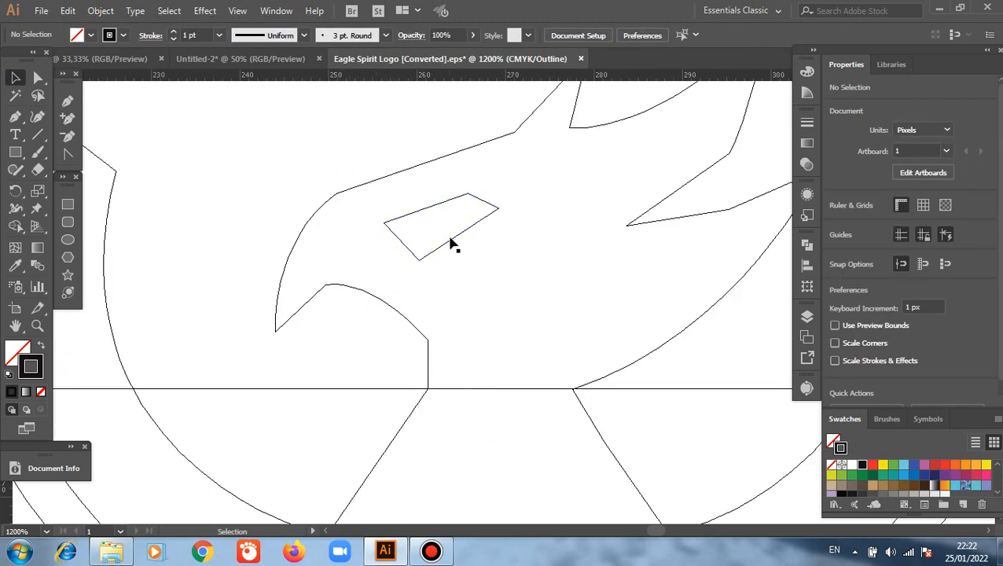
{"action": "left_click_drag", "start_coordinate": [455, 235], "coordinate": [468, 222]}
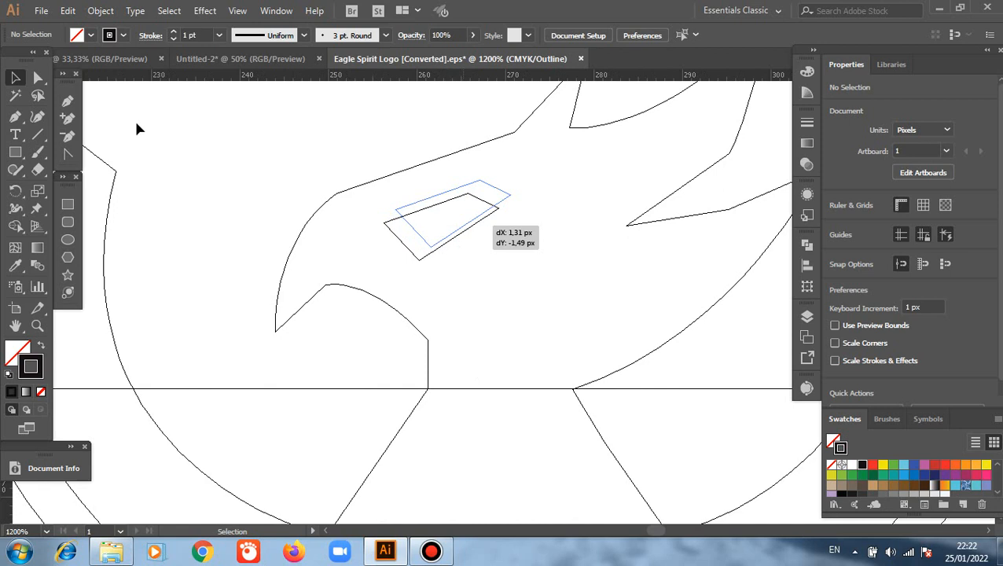
{"action": "left_click", "coordinate": [37, 75]}
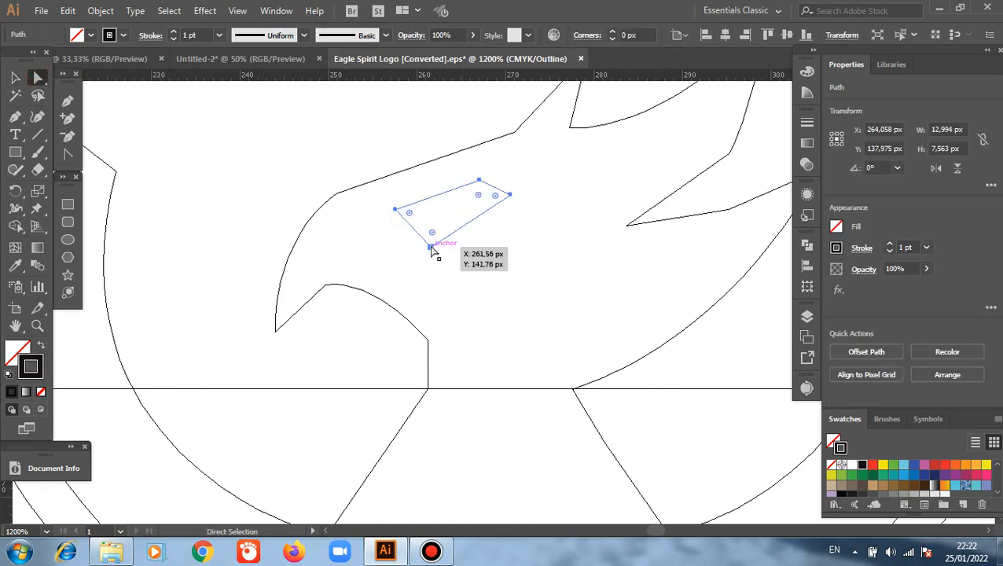
{"action": "left_click_drag", "start_coordinate": [431, 249], "coordinate": [432, 235]}
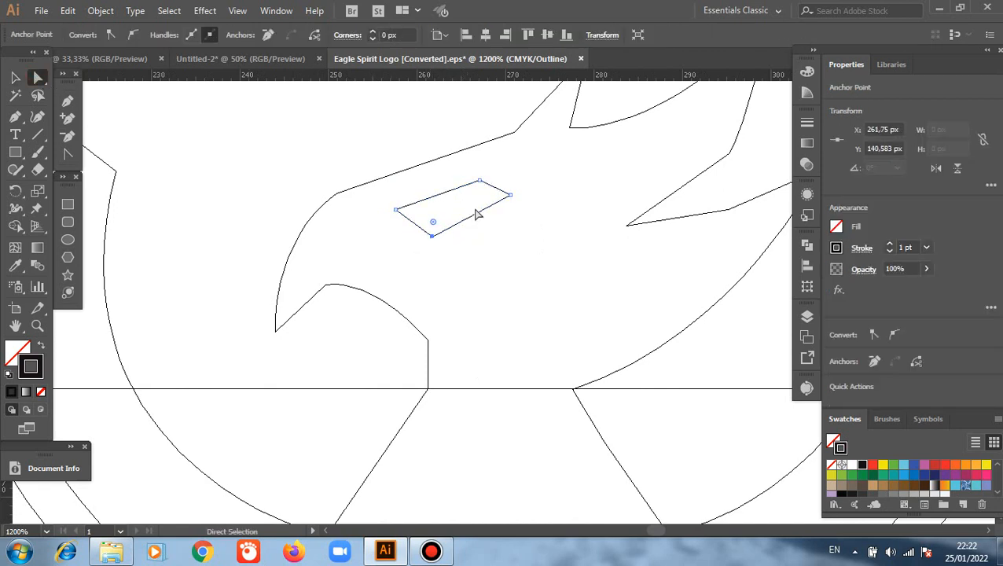
{"action": "left_click_drag", "start_coordinate": [480, 186], "coordinate": [484, 189]}
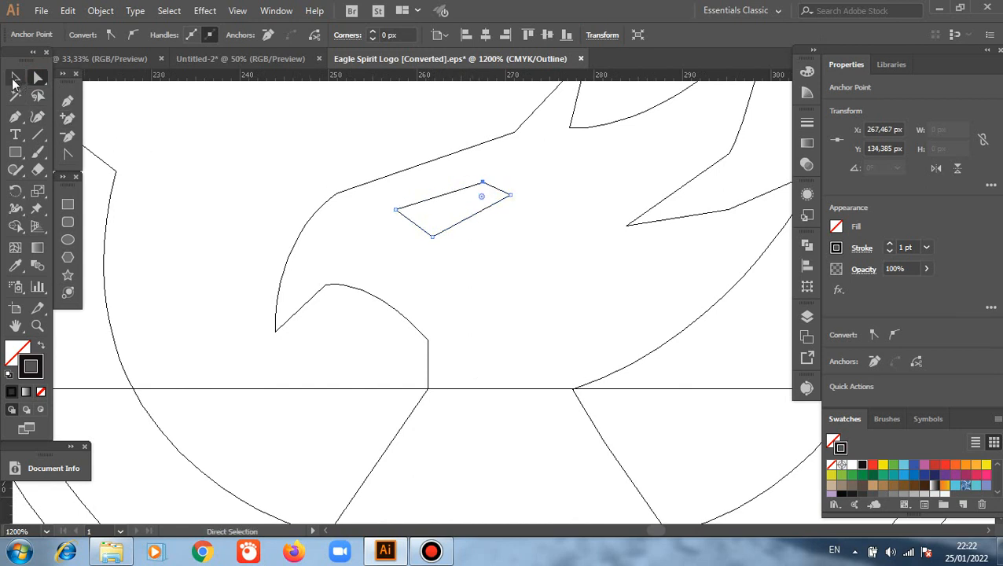
Step: Reposition the whole eye shape at X 266.051, Y 136.69 px and rotate it slightly to 359.55°
{"action": "left_click", "coordinate": [15, 79]}
{"action": "left_click", "coordinate": [440, 211]}
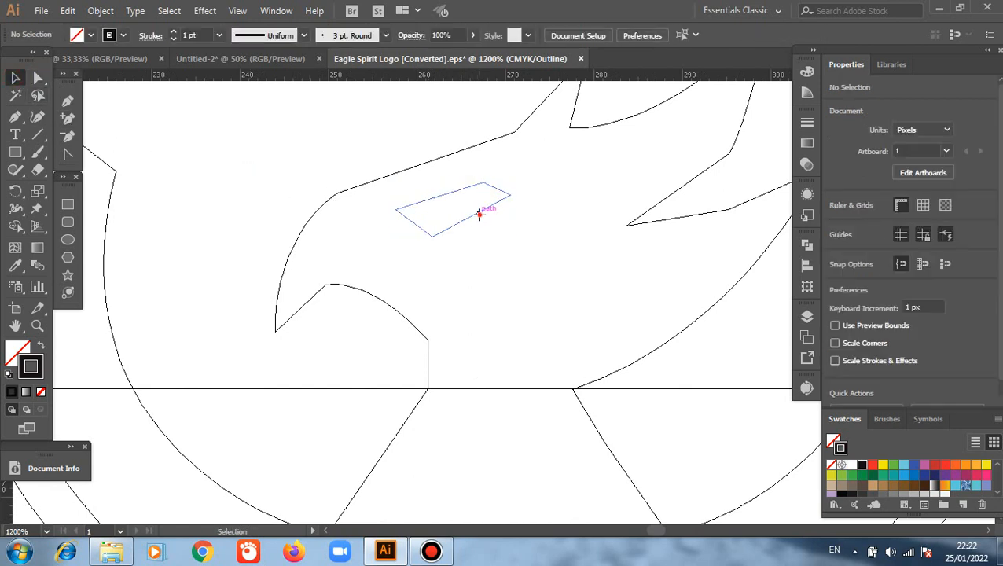
{"action": "left_click_drag", "start_coordinate": [480, 214], "coordinate": [523, 212]}
{"action": "left_click_drag", "start_coordinate": [535, 172], "coordinate": [537, 175]}
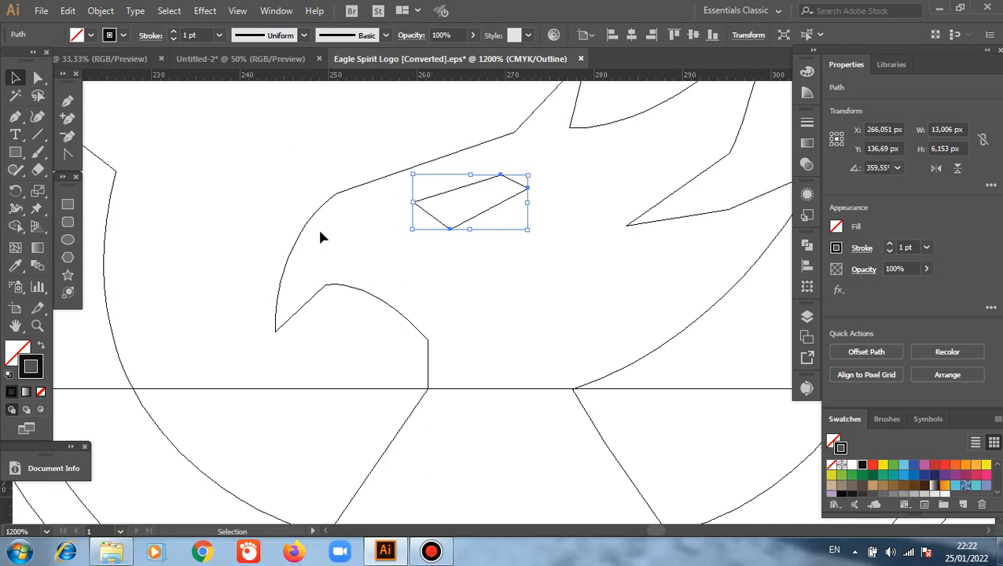
Step: Draw an ellipse about 12.08 × 3.92 px over the eye and rotate it 21.94°, centred near X 268.332, Y 137.008 px
{"action": "left_click", "coordinate": [68, 241]}
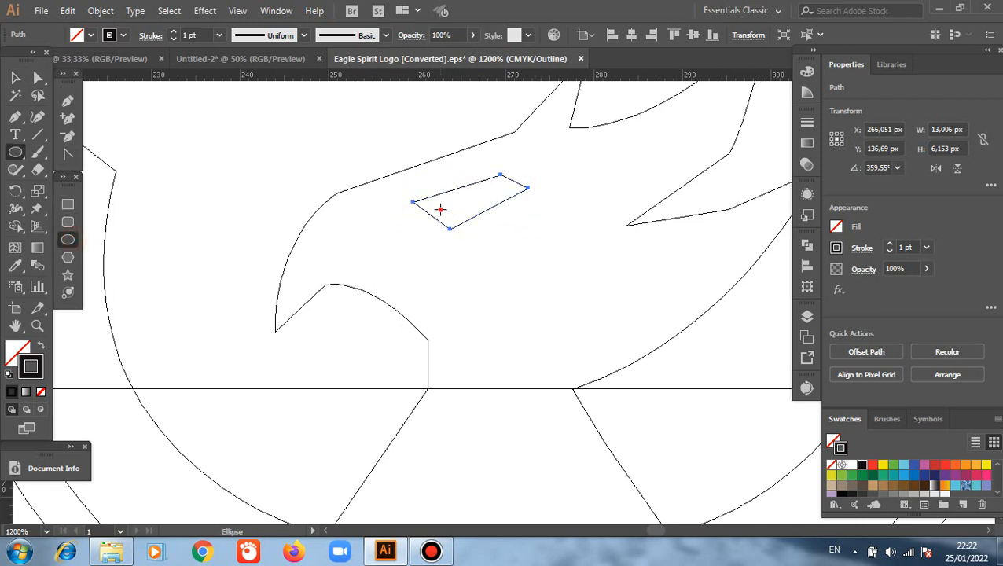
{"action": "left_click_drag", "start_coordinate": [440, 209], "coordinate": [546, 244]}
{"action": "key", "text": "v"}
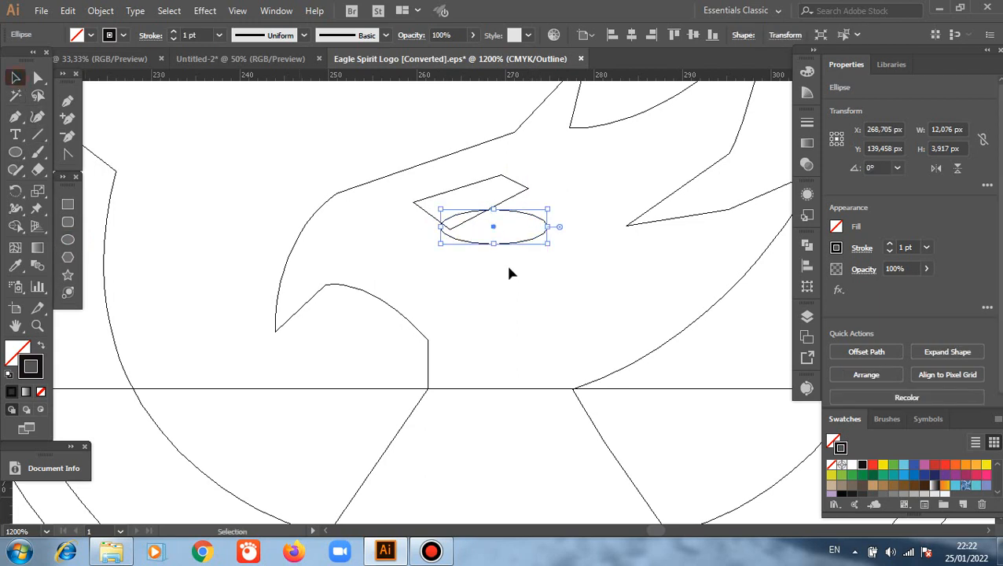
{"action": "left_click_drag", "start_coordinate": [553, 202], "coordinate": [517, 211]}
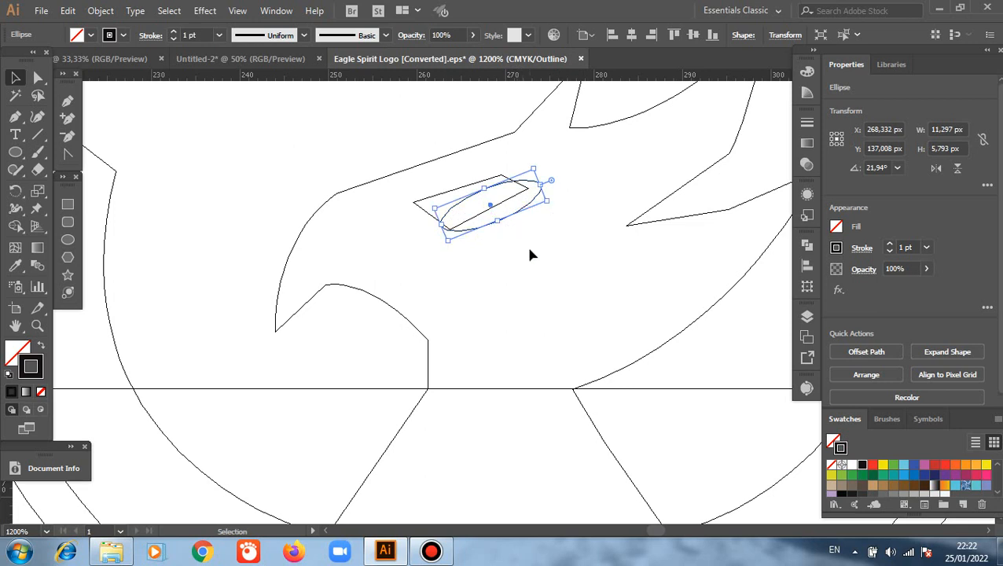
Step: Remove the part of the ellipse outside the eye with the Shape Builder, leaving its upper arc inside, and deselect the eye
{"action": "left_click", "coordinate": [448, 190], "text": "shift"}
{"action": "left_click", "coordinate": [806, 247]}
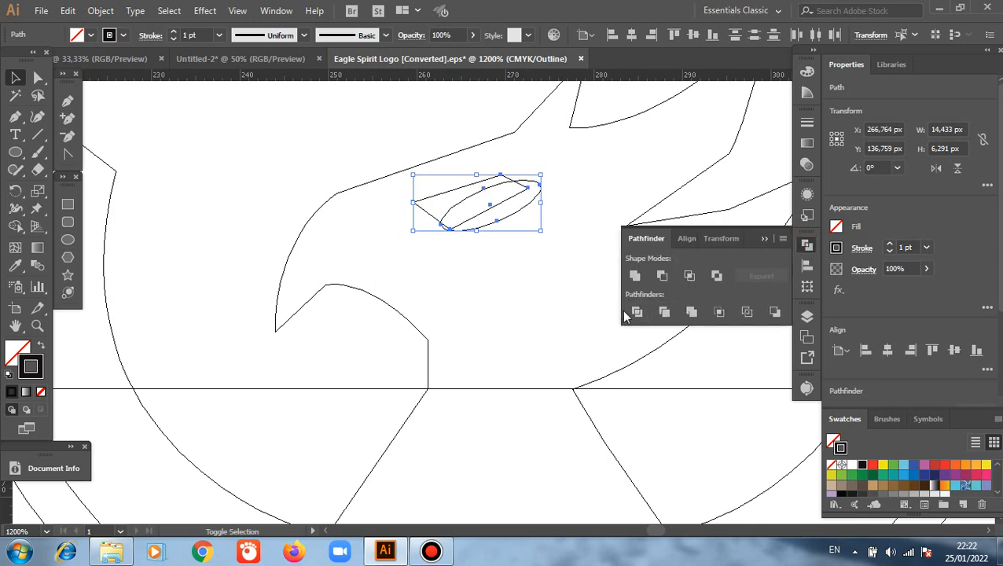
{"action": "left_click", "coordinate": [18, 227]}
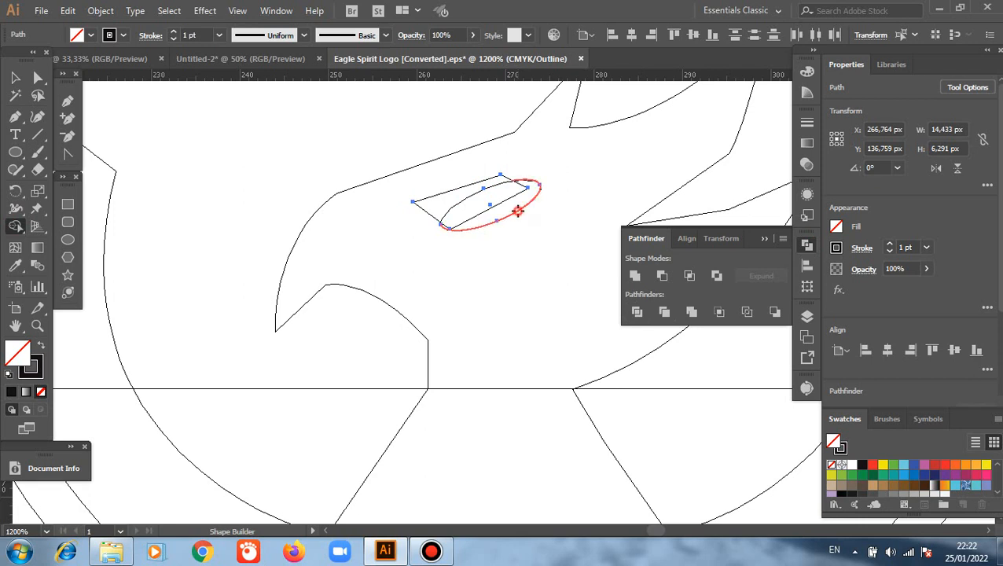
{"action": "left_click", "coordinate": [518, 211], "text": "alt"}
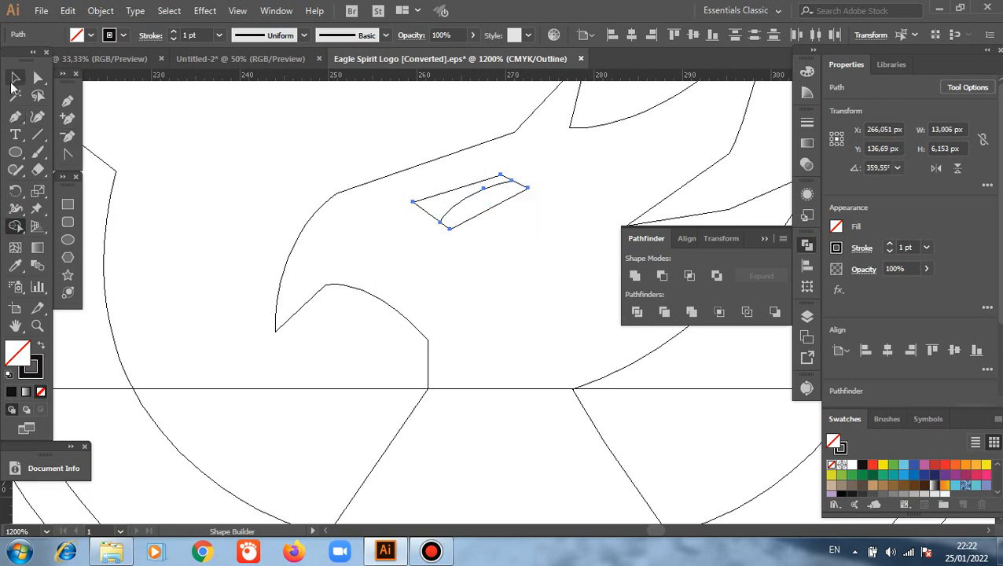
{"action": "left_click", "coordinate": [15, 78]}
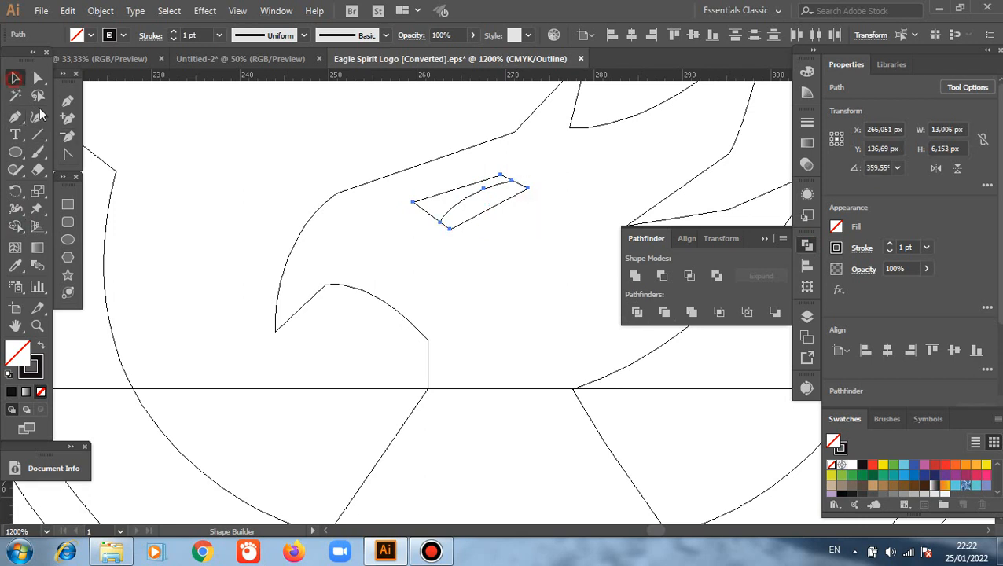
{"action": "left_click", "coordinate": [525, 290]}
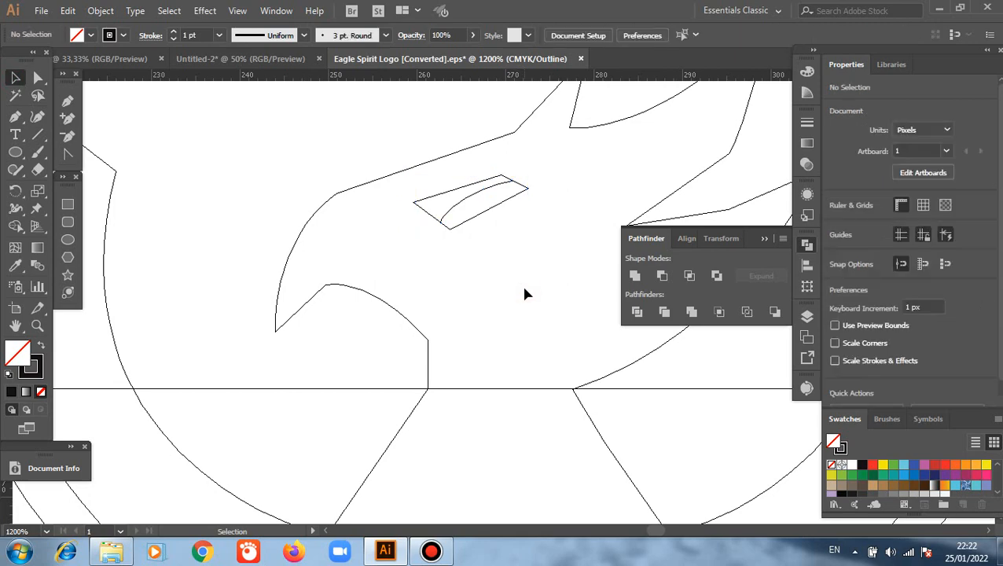
{"action": "left_click", "coordinate": [763, 238]}
Step: Select the three horizontal guides crossing the eagle and delete them
{"action": "scroll", "coordinate": [584, 281], "scroll_direction": "down", "scroll_amount": 4}
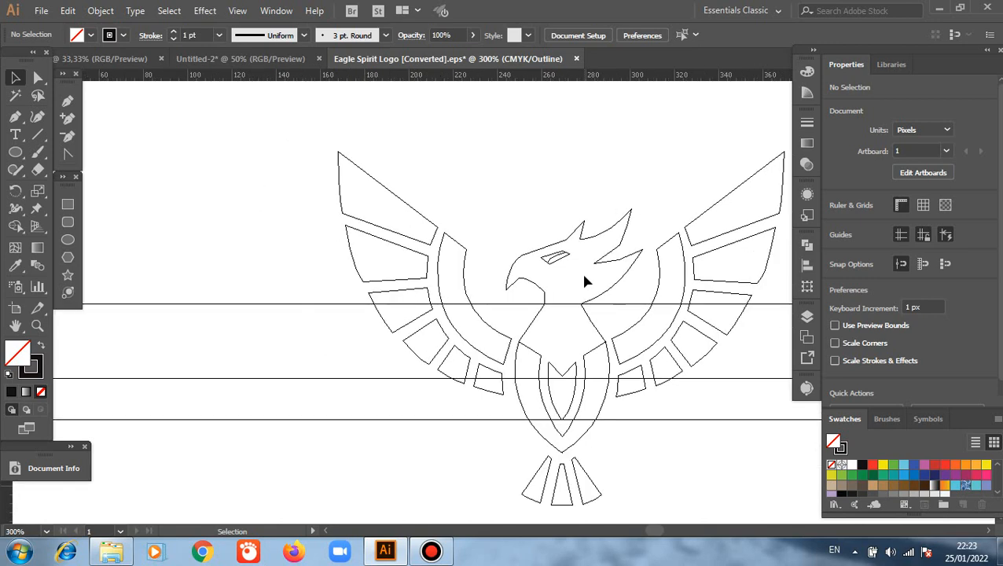
{"action": "scroll", "coordinate": [584, 282], "scroll_direction": "down", "scroll_amount": 1}
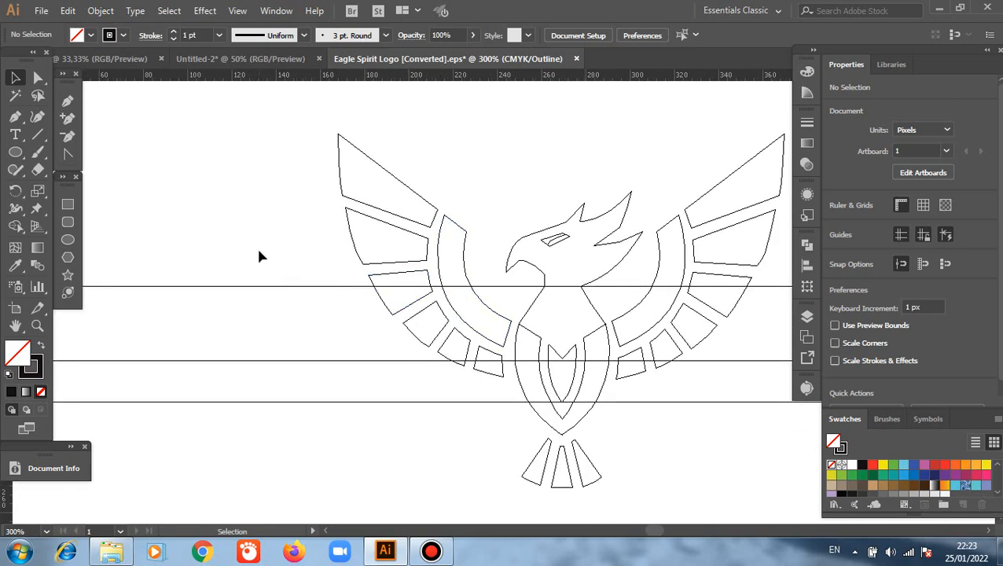
{"action": "left_click_drag", "start_coordinate": [259, 251], "coordinate": [333, 433]}
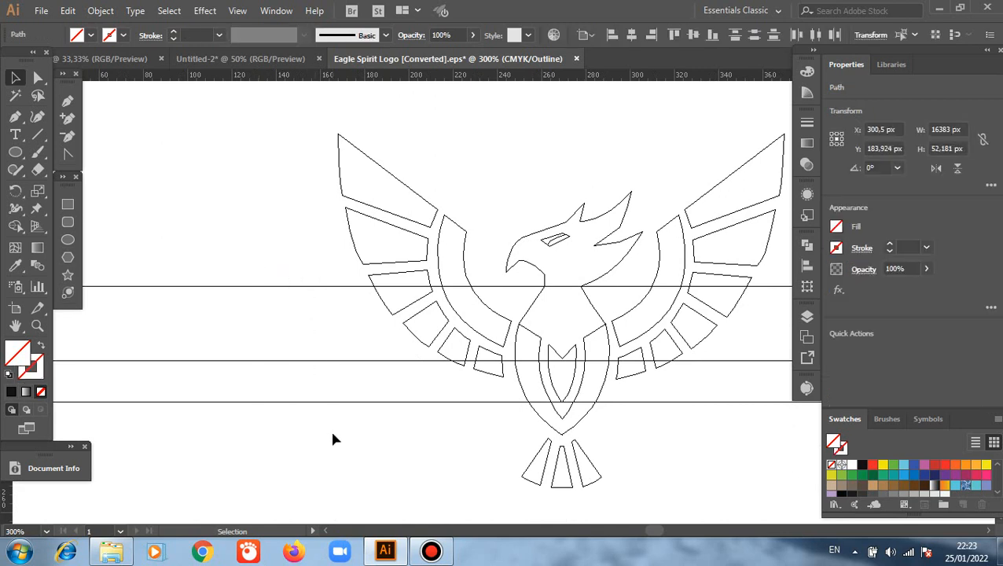
{"action": "key", "text": "Delete"}
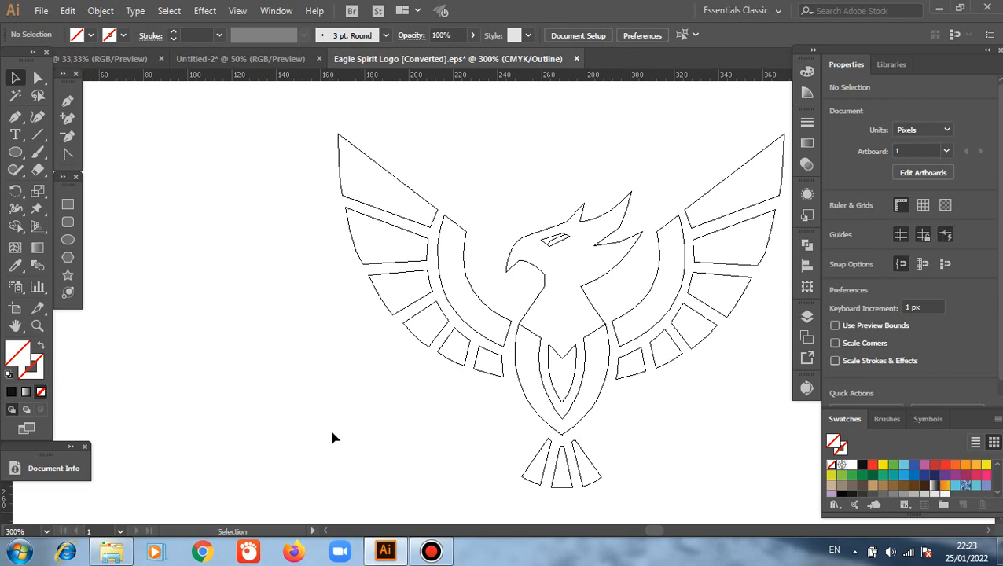
{"action": "left_click", "coordinate": [15, 324]}
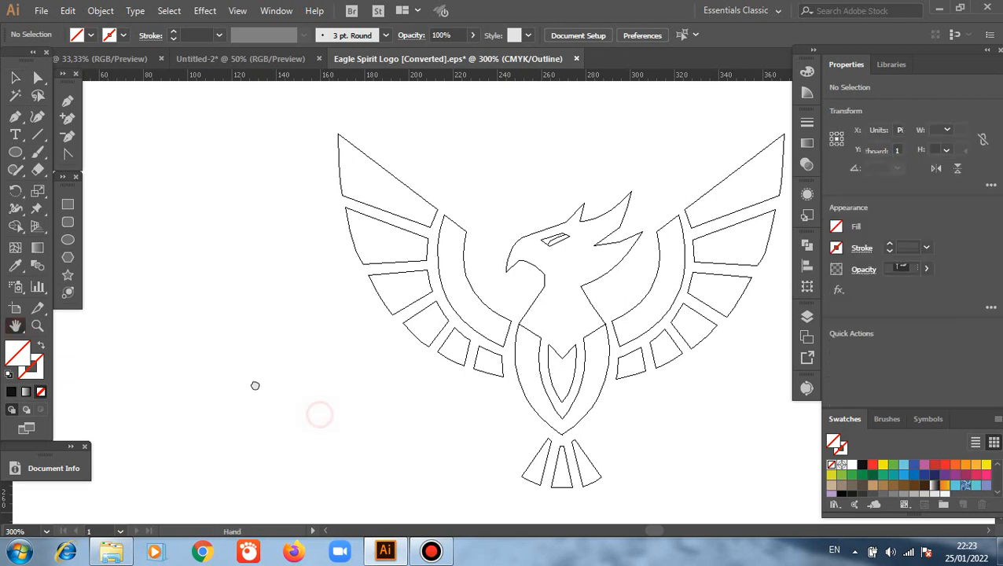
{"action": "left_click_drag", "start_coordinate": [321, 415], "coordinate": [219, 380]}
{"action": "scroll", "coordinate": [219, 380], "scroll_direction": "up", "scroll_amount": 1}
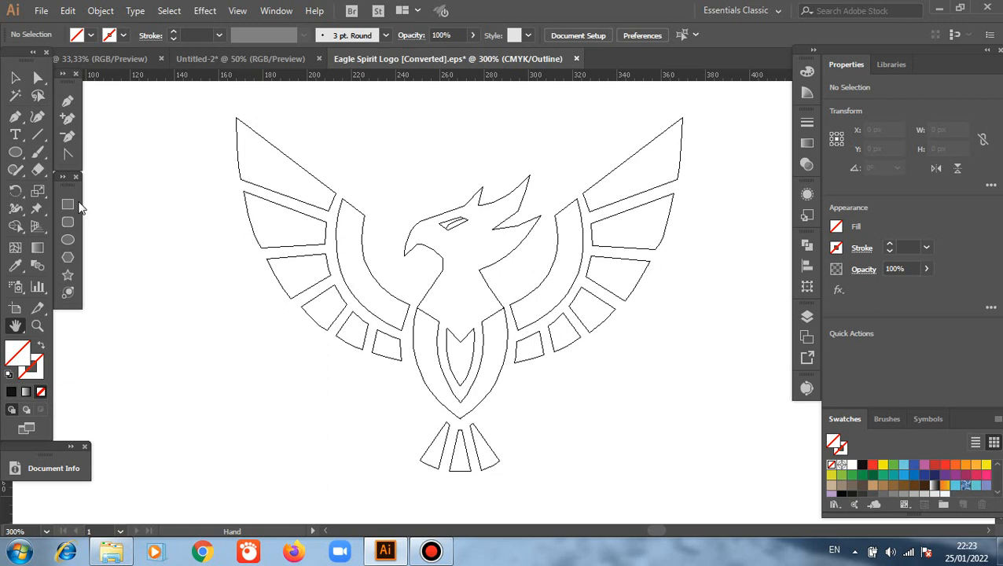
{"action": "left_click", "coordinate": [68, 101]}
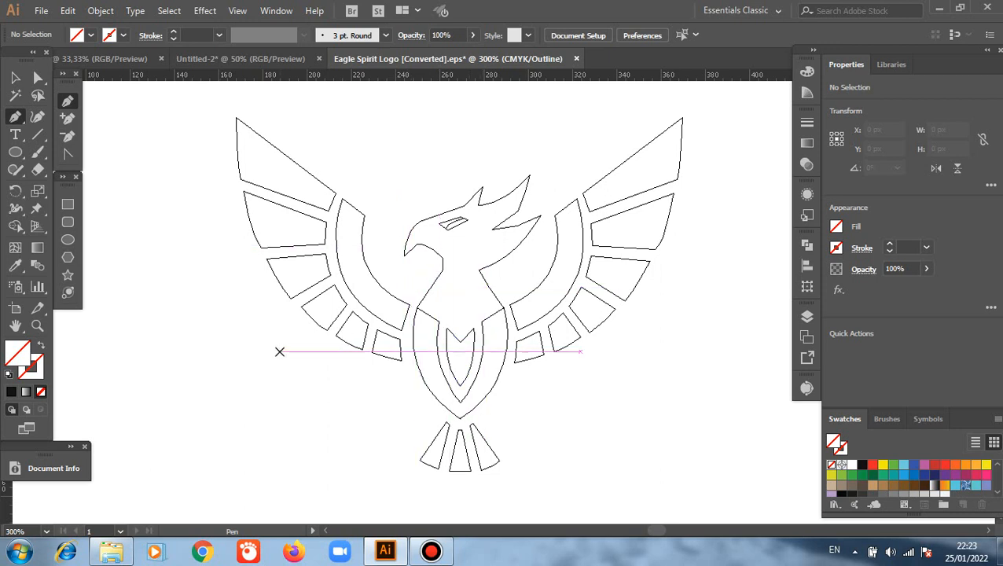
{"action": "left_click", "coordinate": [15, 77]}
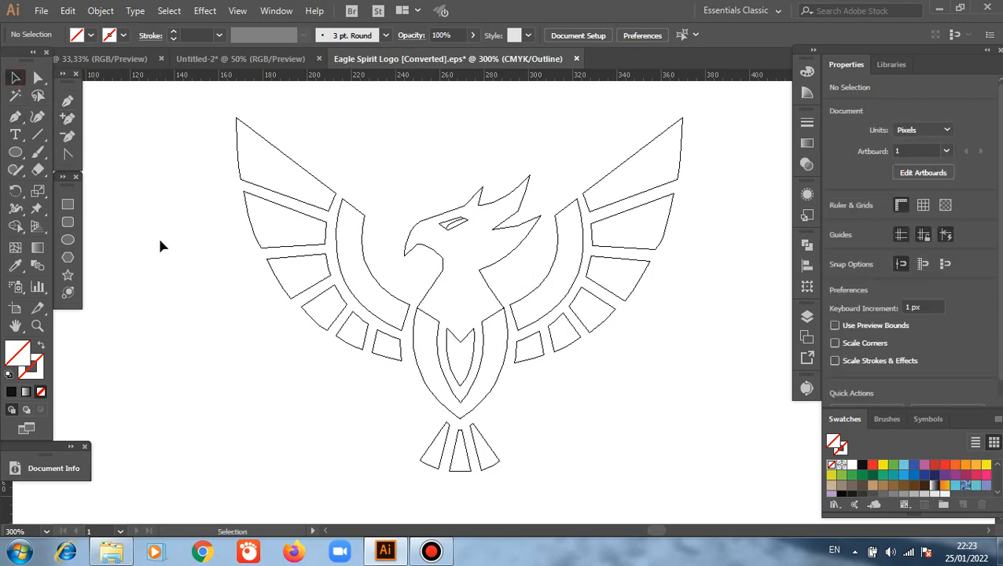
Step: Switch the eagle artwork from outline to preview display
{"action": "scroll", "coordinate": [159, 246], "scroll_direction": "down", "scroll_amount": 1}
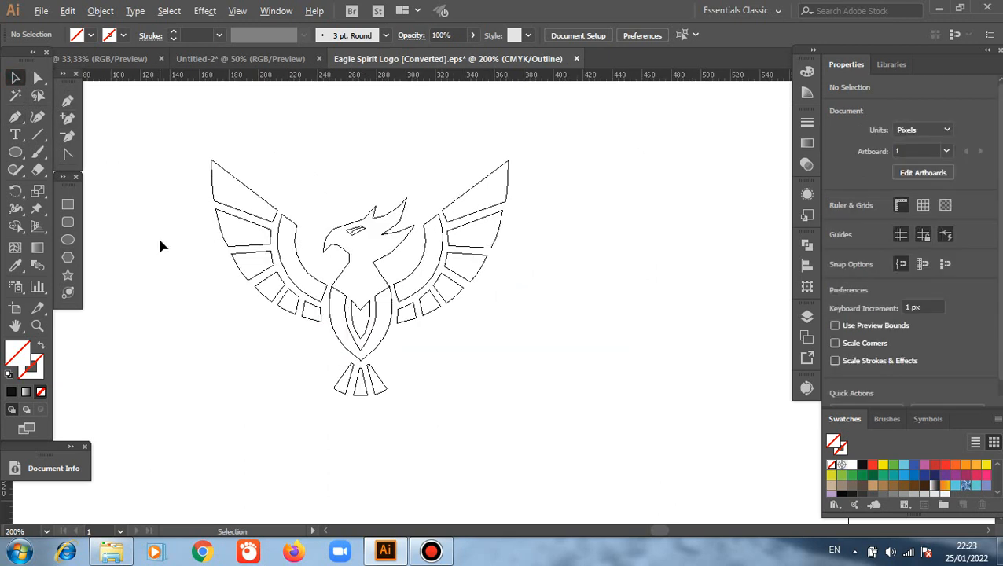
{"action": "left_click", "coordinate": [15, 326]}
{"action": "left_click_drag", "start_coordinate": [169, 346], "coordinate": [271, 359]}
{"action": "left_click", "coordinate": [15, 79]}
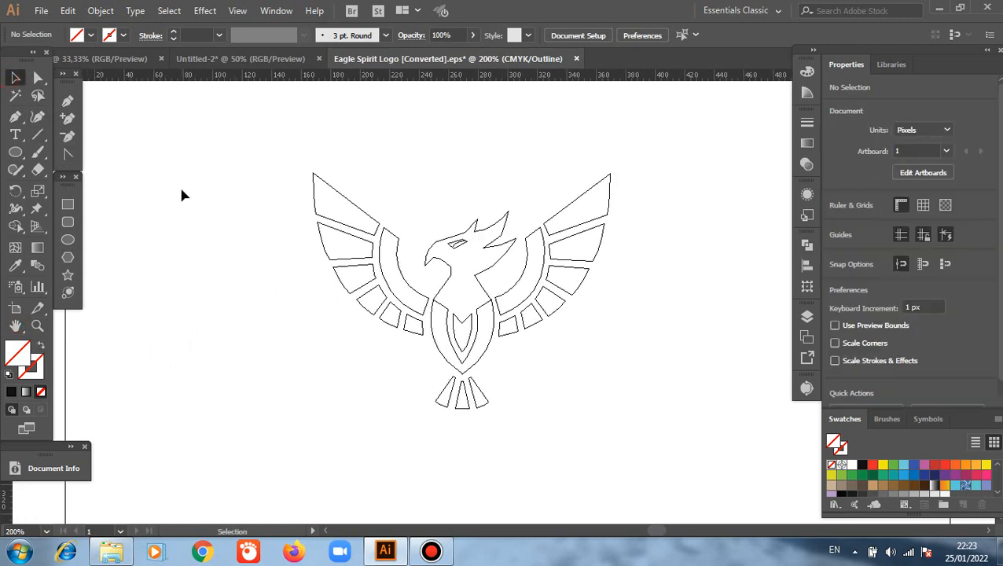
{"action": "key", "text": "ctrl+y"}
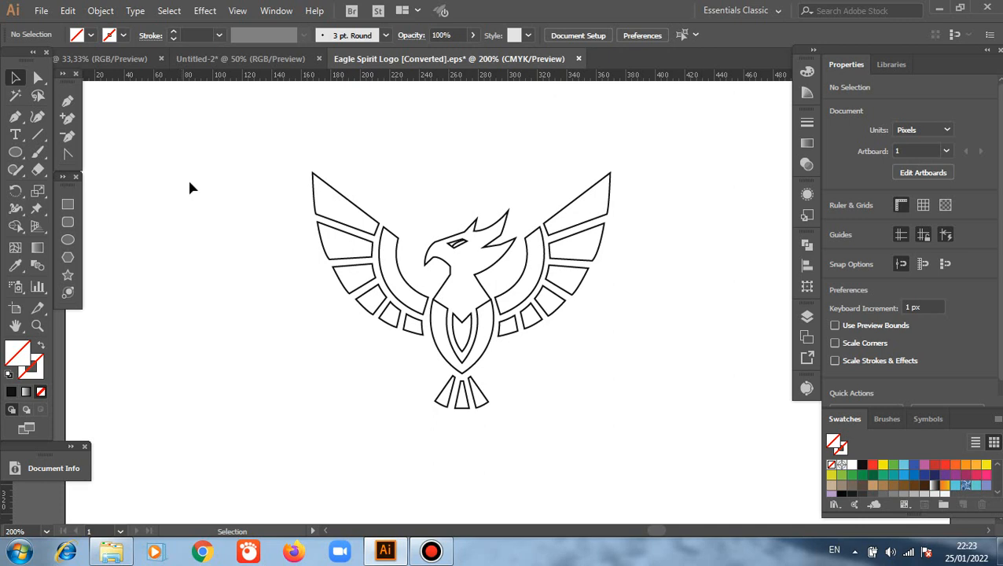
Step: Select the whole eagle, fill it with red, remove its stroke and deselect it
{"action": "left_click_drag", "start_coordinate": [266, 150], "coordinate": [649, 433]}
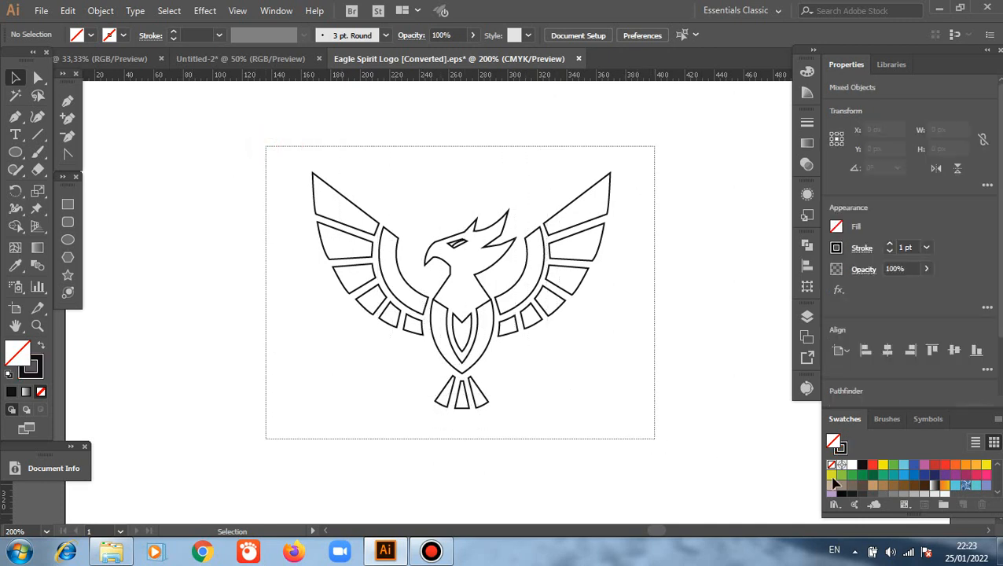
{"action": "left_click", "coordinate": [945, 466]}
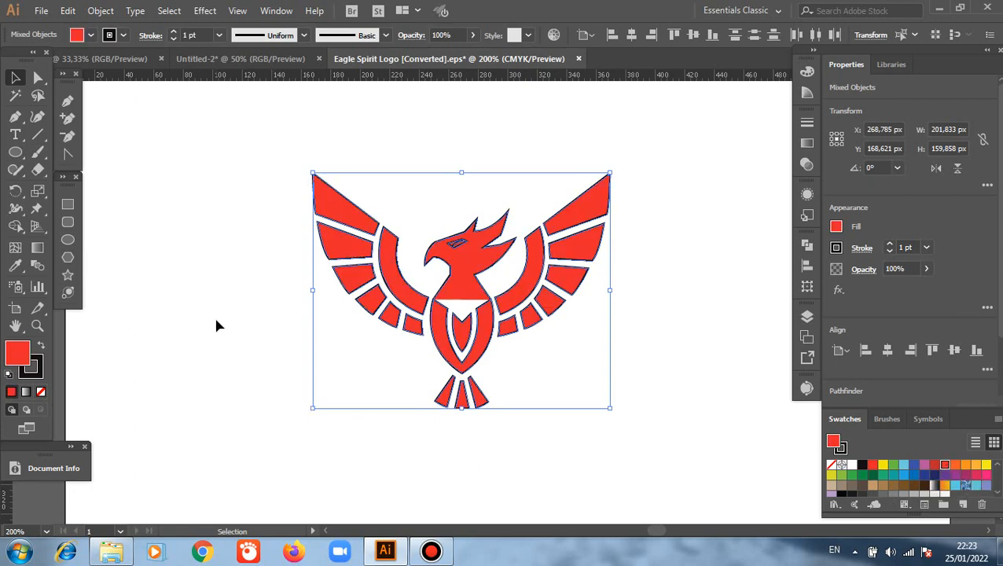
{"action": "left_click", "coordinate": [37, 374]}
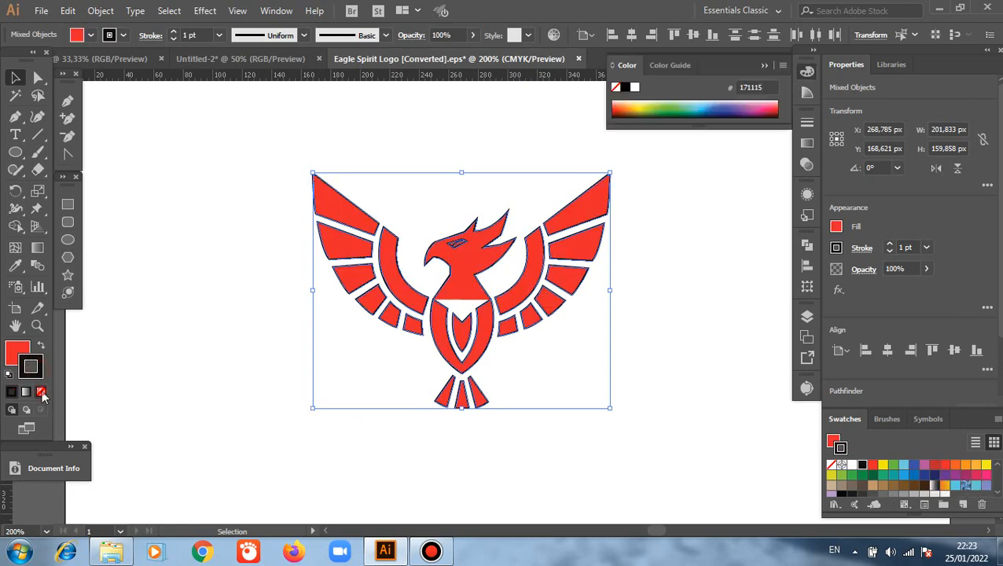
{"action": "left_click", "coordinate": [41, 392]}
{"action": "left_click", "coordinate": [23, 359]}
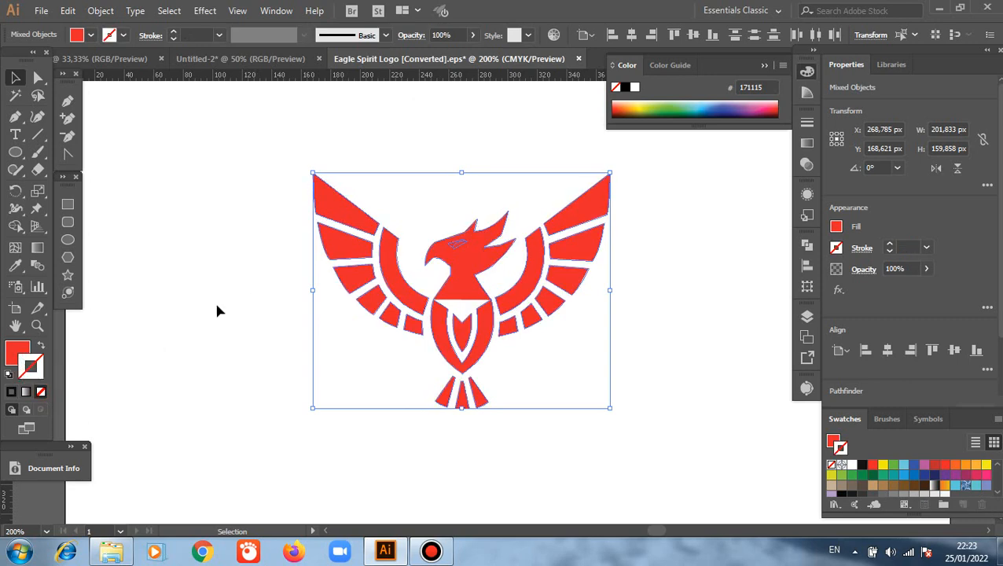
{"action": "left_click", "coordinate": [168, 321]}
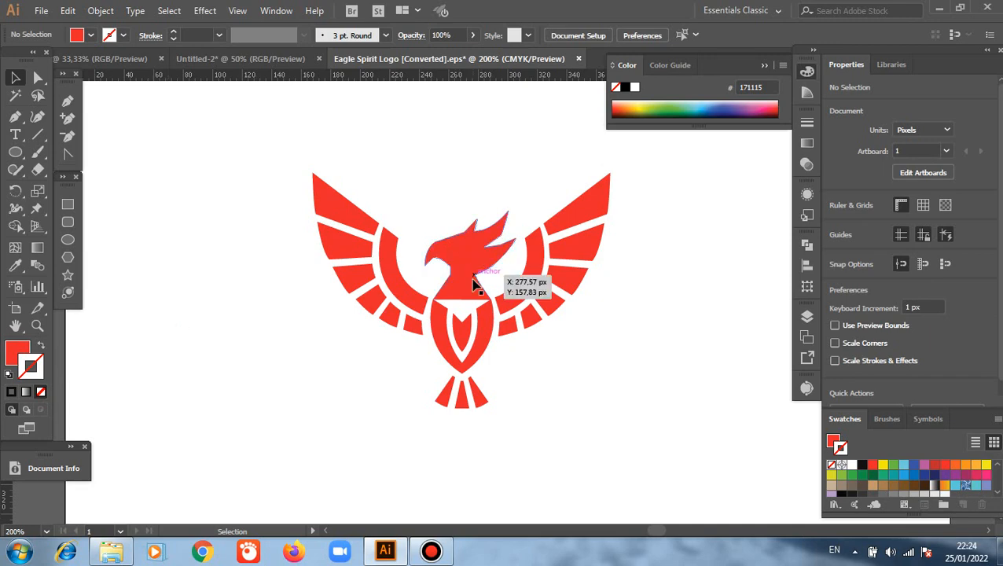
Step: Fill the outer eye shape on the eagle's head with black, without a stroke, and deselect it
{"action": "scroll", "coordinate": [476, 287], "scroll_direction": "up", "scroll_amount": 1}
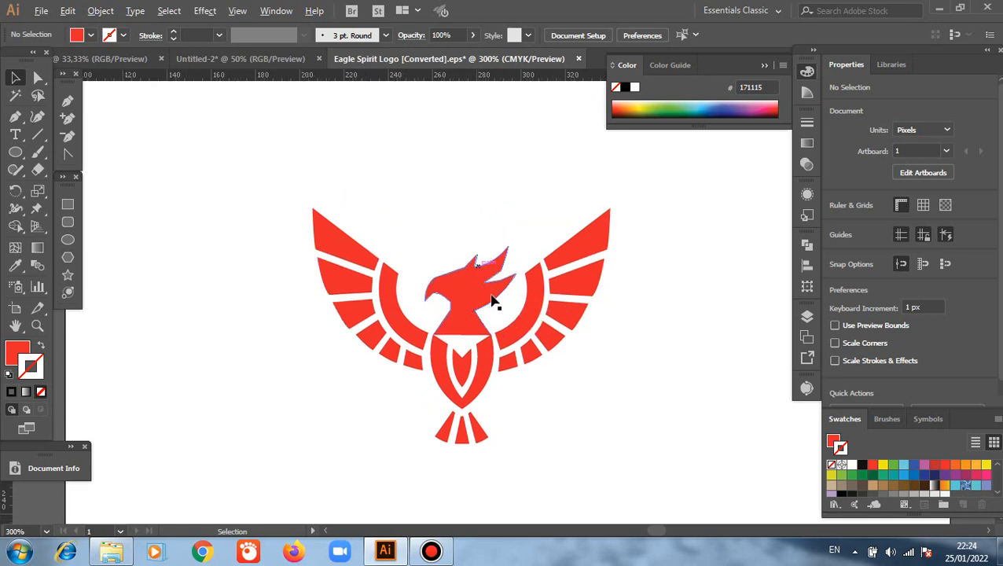
{"action": "scroll", "coordinate": [484, 332], "scroll_direction": "up", "scroll_amount": 1}
{"action": "scroll", "coordinate": [483, 335], "scroll_direction": "up", "scroll_amount": 1}
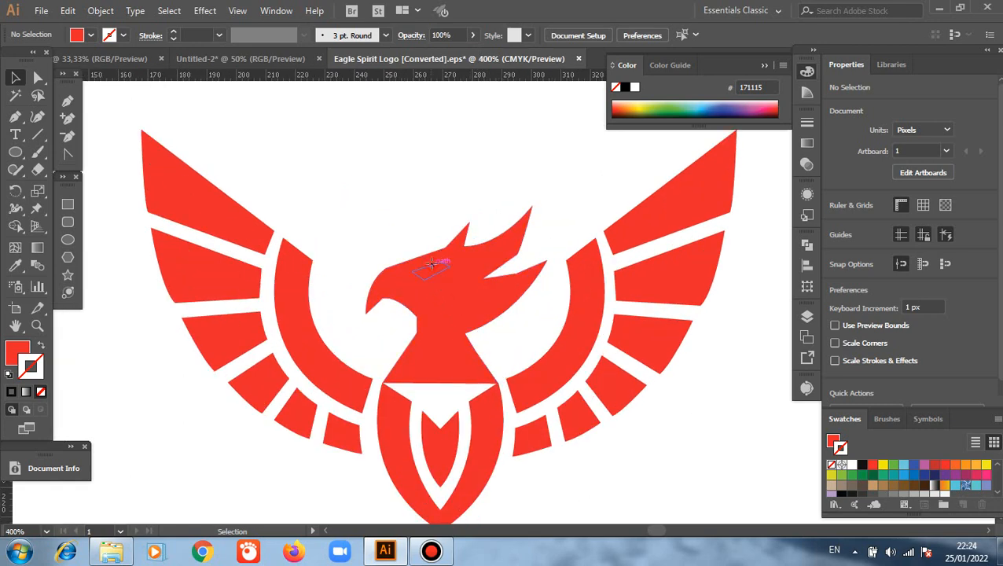
{"action": "left_click", "coordinate": [431, 270]}
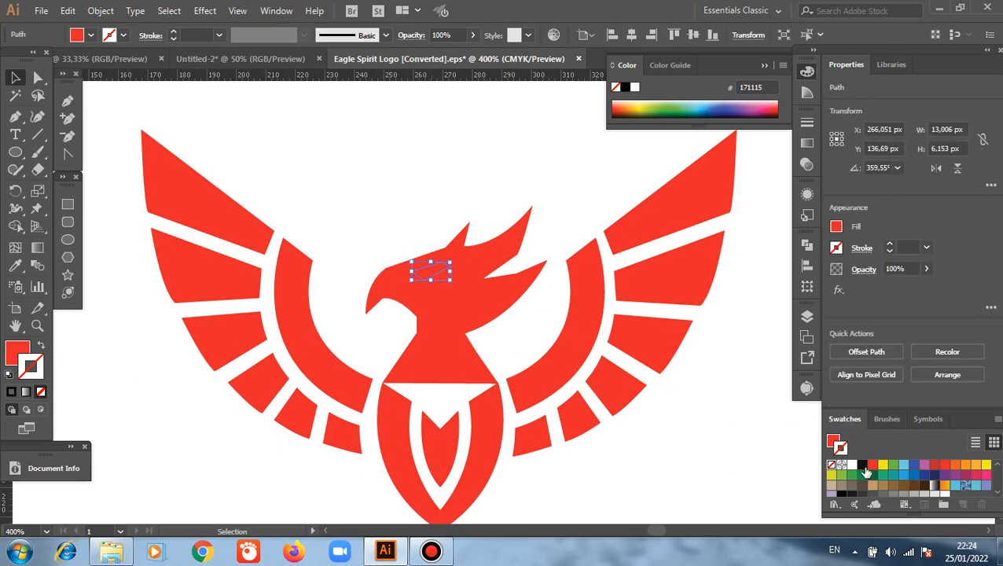
{"action": "left_click", "coordinate": [863, 472]}
{"action": "left_click", "coordinate": [41, 391]}
{"action": "left_click", "coordinate": [17, 352]}
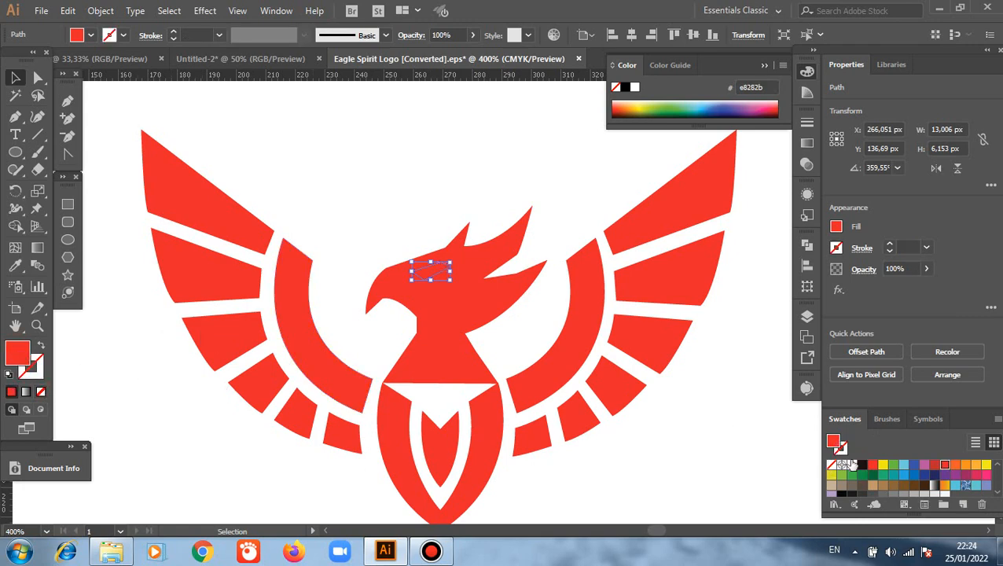
{"action": "left_click", "coordinate": [862, 465]}
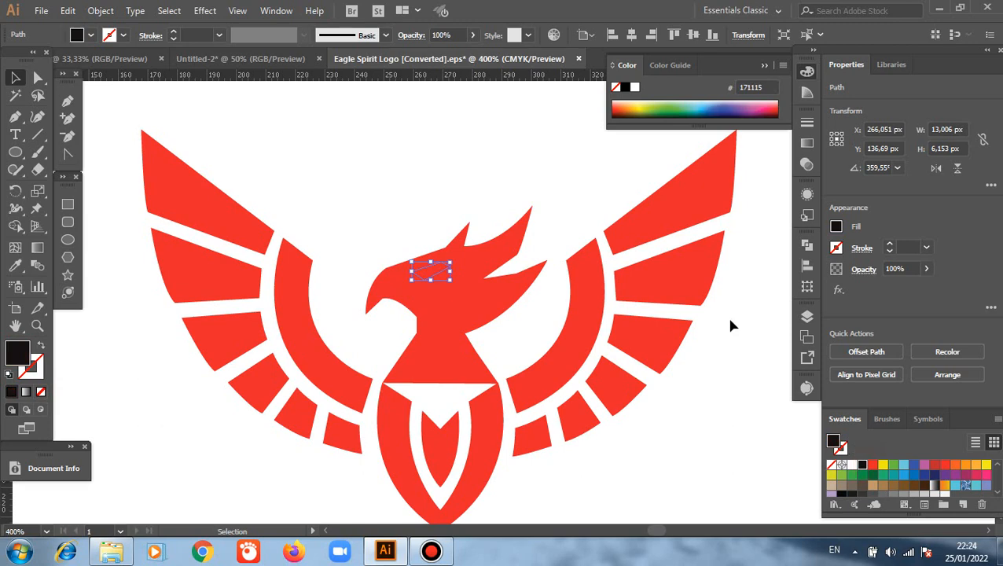
{"action": "left_click", "coordinate": [486, 158]}
Step: Turn the eye shapes into a Live Paint group and paint the area below the curved upper edge white
{"action": "scroll", "coordinate": [274, 358], "scroll_direction": "down", "scroll_amount": 1}
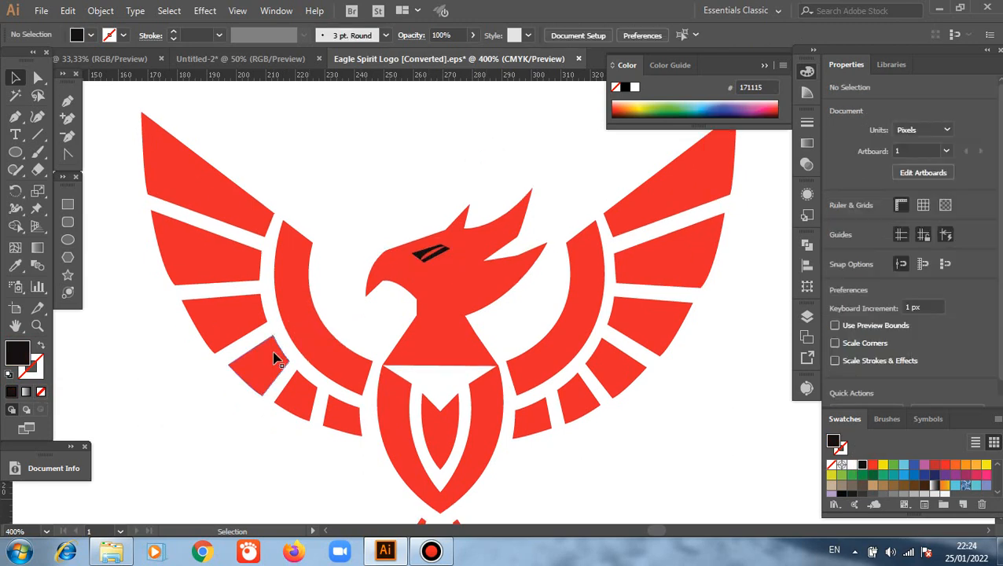
{"action": "scroll", "coordinate": [275, 359], "scroll_direction": "down", "scroll_amount": 1}
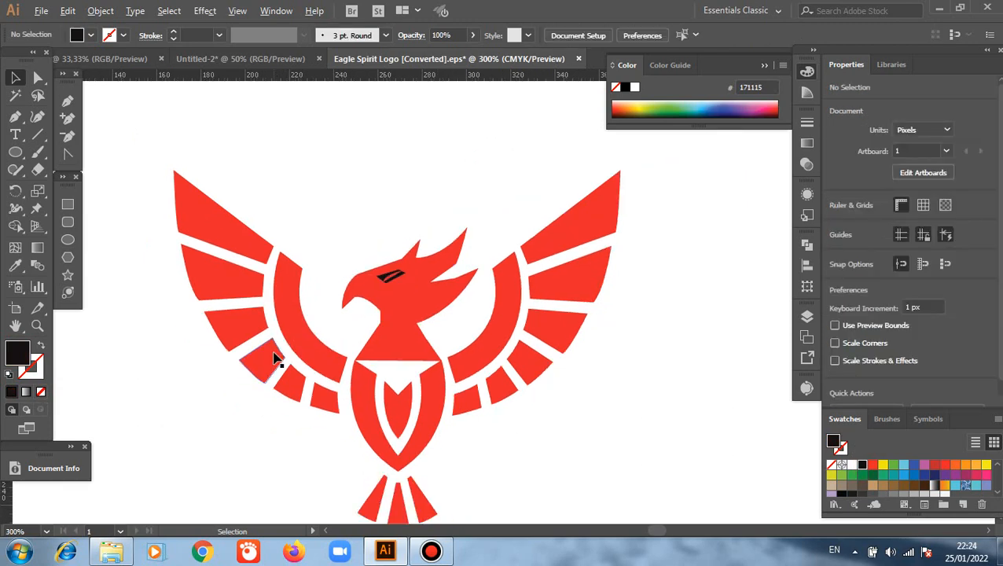
{"action": "scroll", "coordinate": [274, 359], "scroll_direction": "down", "scroll_amount": 1}
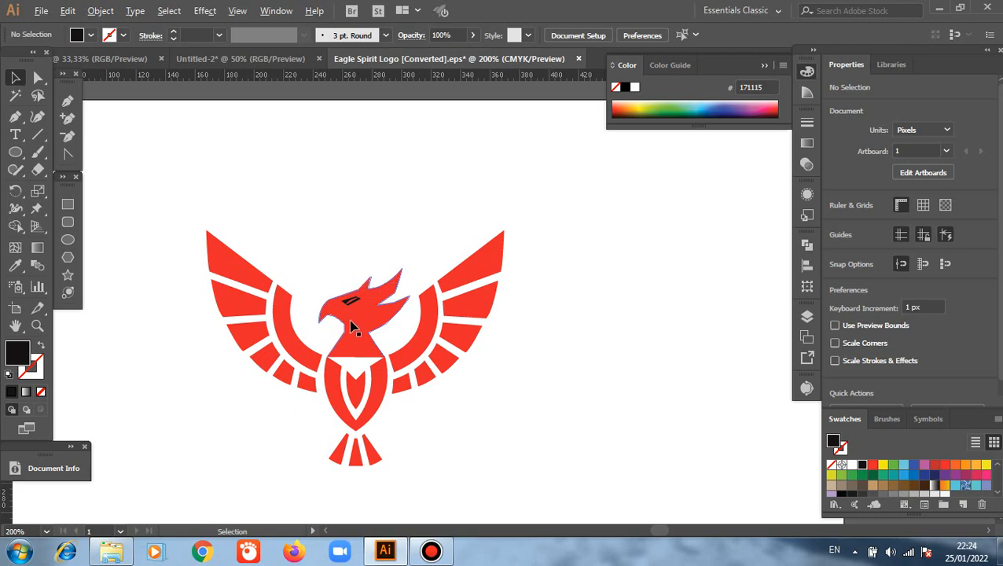
{"action": "scroll", "coordinate": [351, 327], "scroll_direction": "up", "scroll_amount": 1}
{"action": "scroll", "coordinate": [352, 326], "scroll_direction": "up", "scroll_amount": 1}
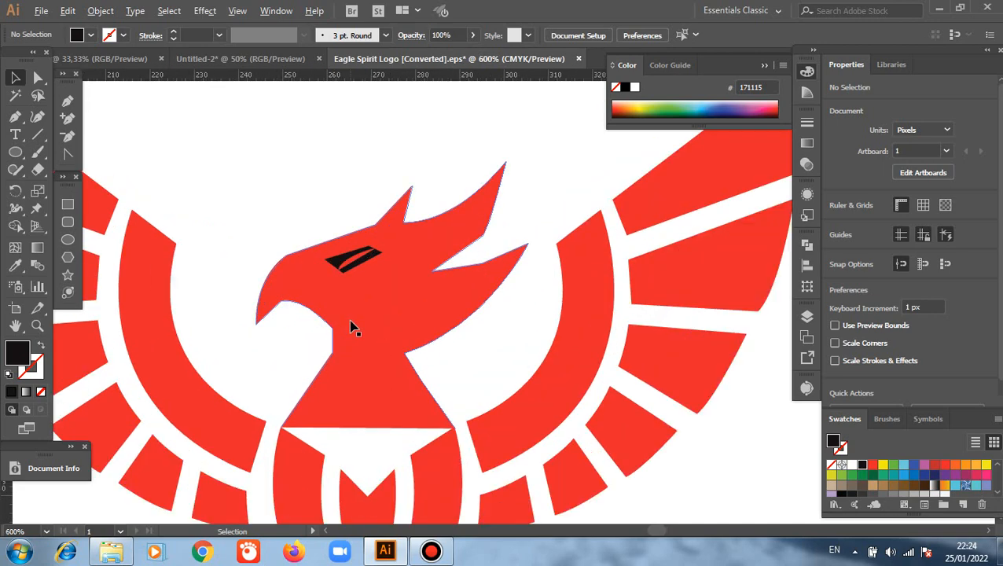
{"action": "left_click", "coordinate": [363, 274]}
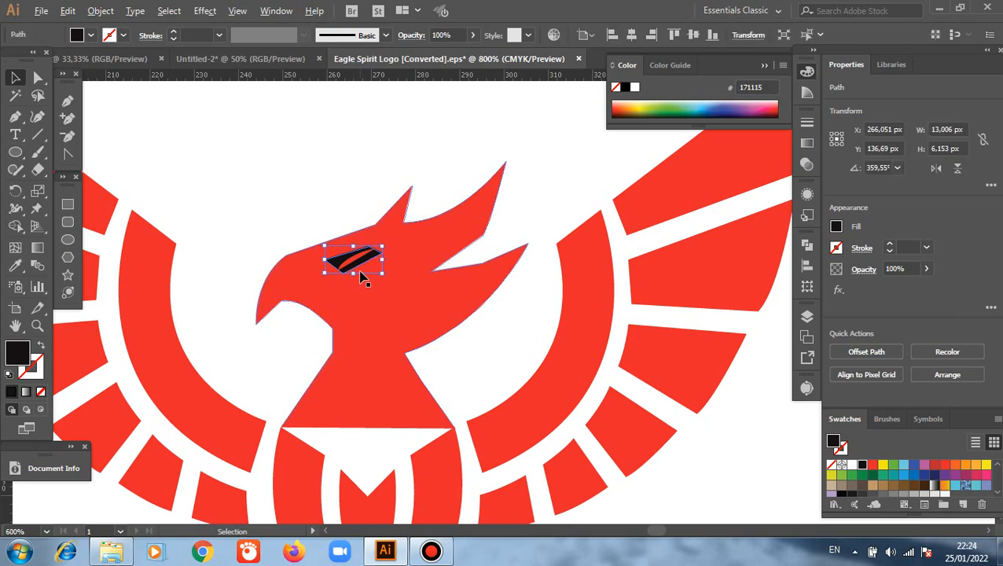
{"action": "scroll", "coordinate": [362, 279], "scroll_direction": "up", "scroll_amount": 2}
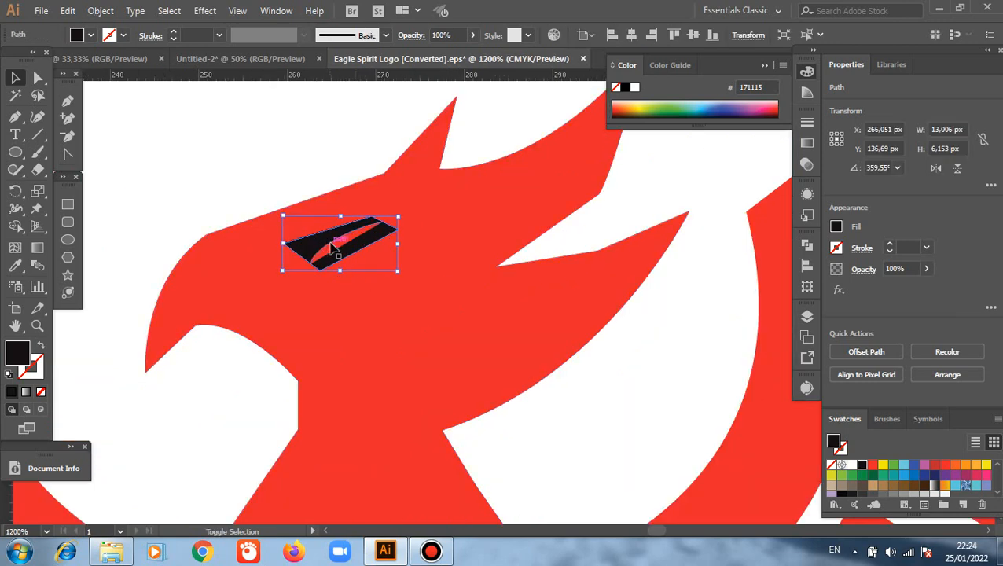
{"action": "left_click", "coordinate": [334, 248], "text": "shift"}
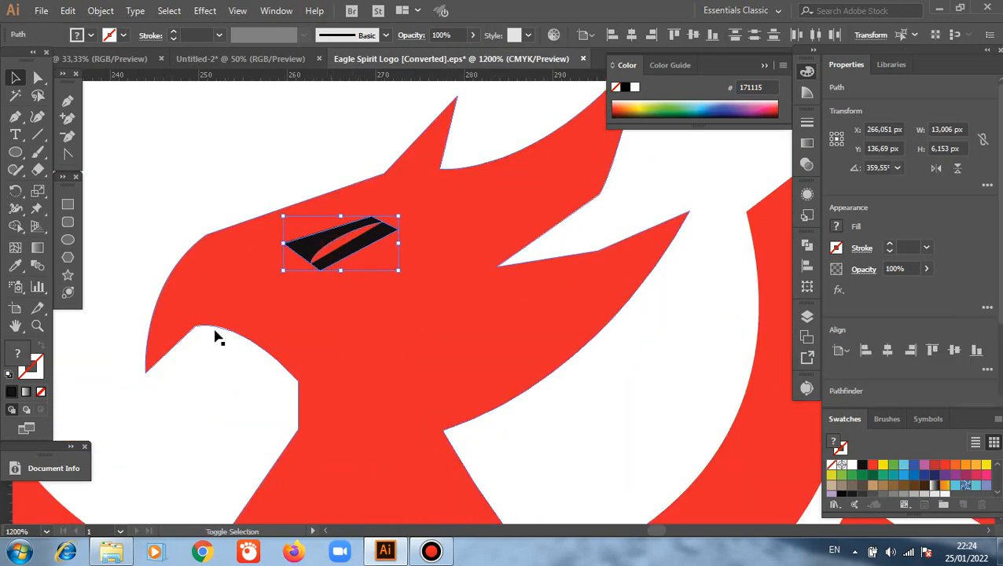
{"action": "left_click", "coordinate": [14, 227]}
{"action": "left_click", "coordinate": [77, 248]}
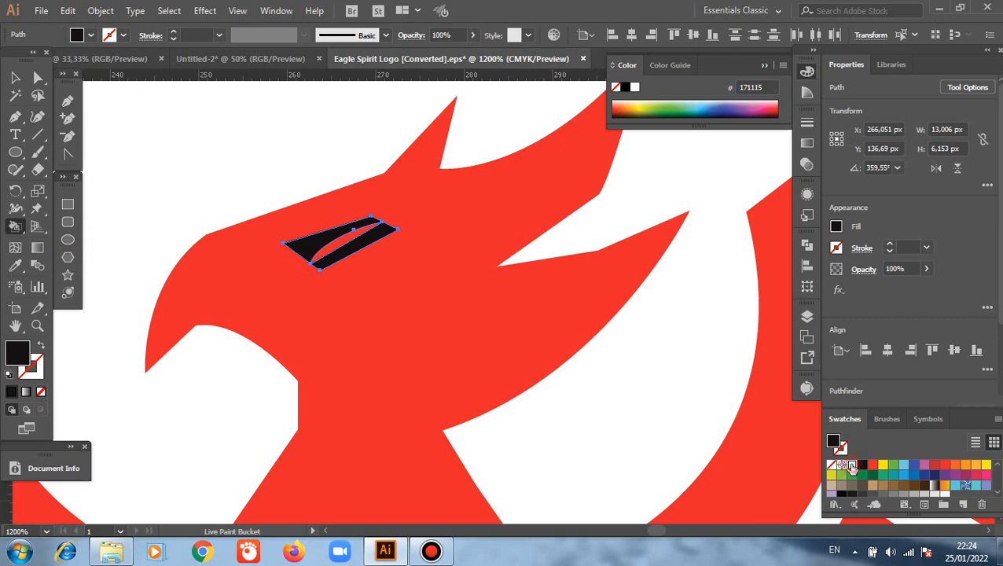
{"action": "left_click", "coordinate": [853, 464]}
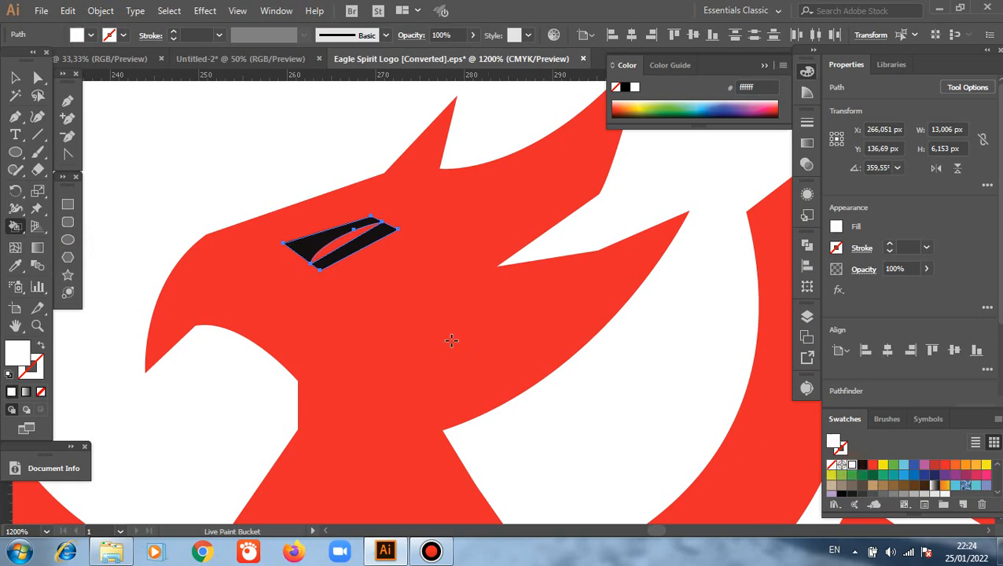
{"action": "left_click", "coordinate": [347, 240]}
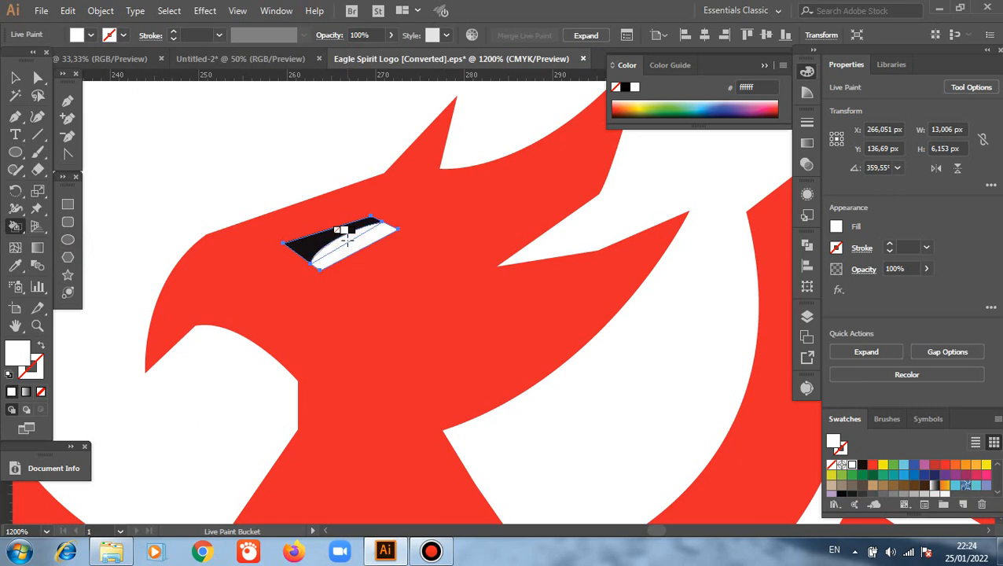
{"action": "left_click", "coordinate": [15, 78]}
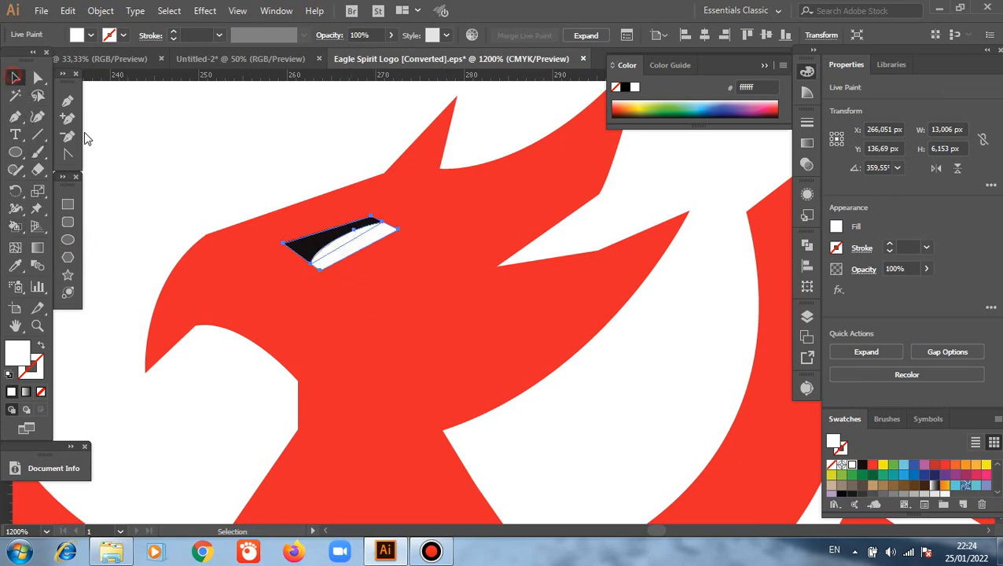
{"action": "left_click", "coordinate": [139, 160]}
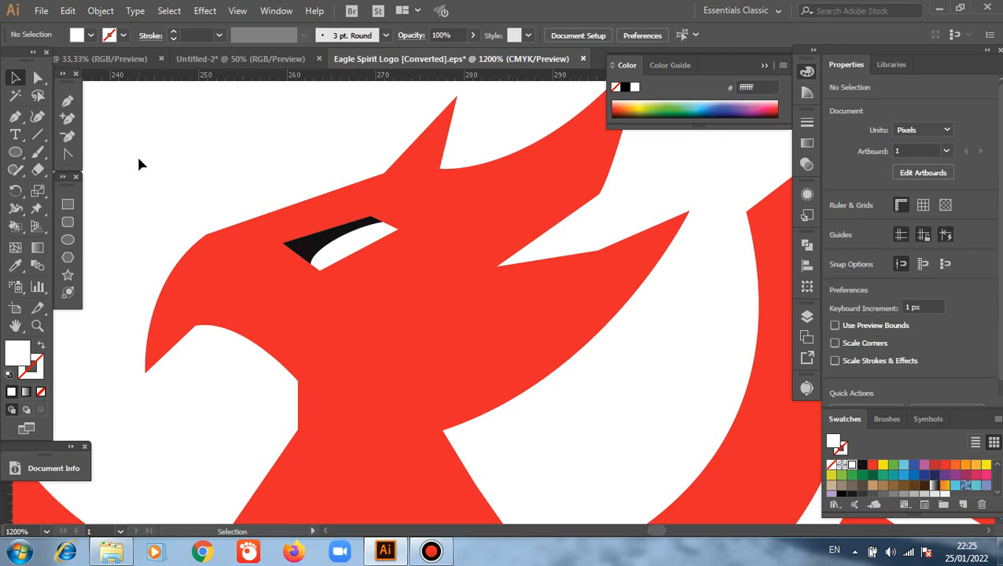
Step: Try RGB Yellow and orange as the fill of the whole eye group
{"action": "left_click", "coordinate": [337, 233]}
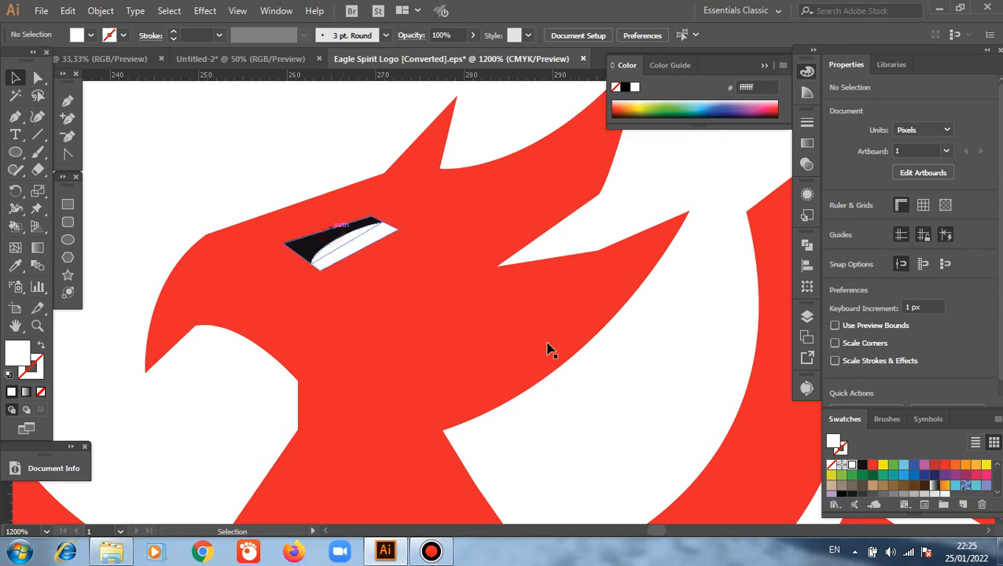
{"action": "left_click", "coordinate": [883, 466]}
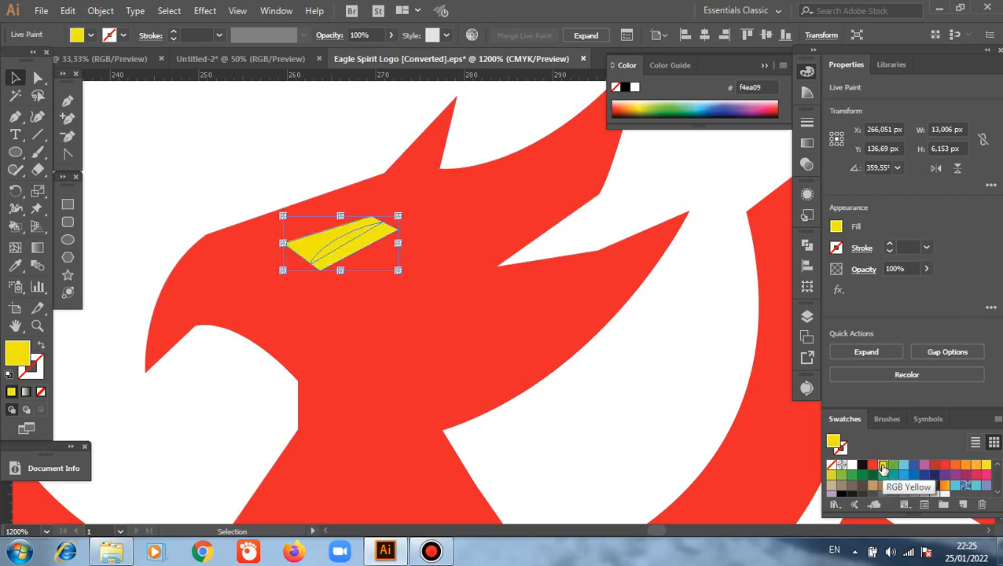
{"action": "left_click", "coordinate": [954, 465]}
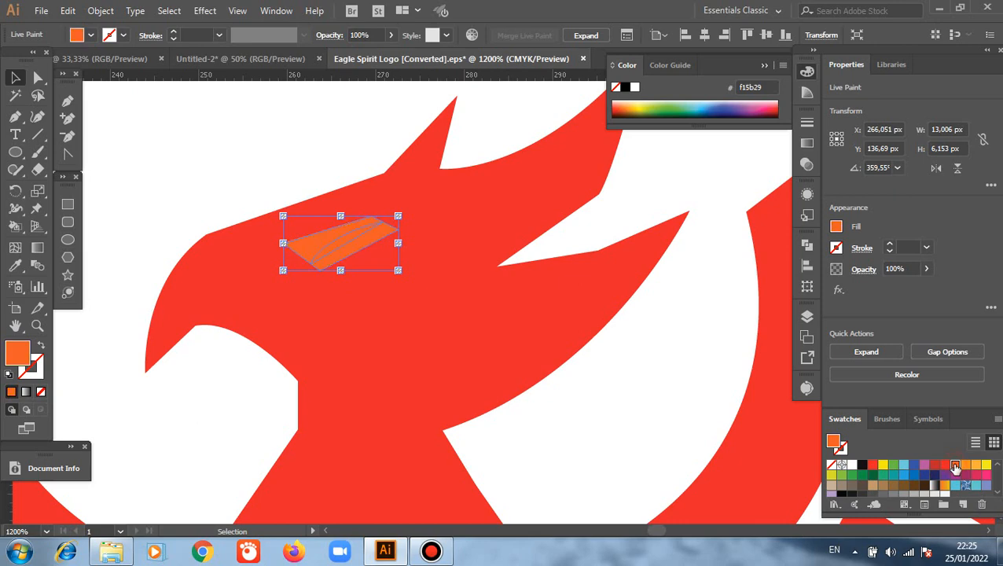
{"action": "left_click", "coordinate": [245, 155]}
Step: Fill the eye's Live Paint group with RGB Yellow and deselect it
{"action": "left_click", "coordinate": [351, 244]}
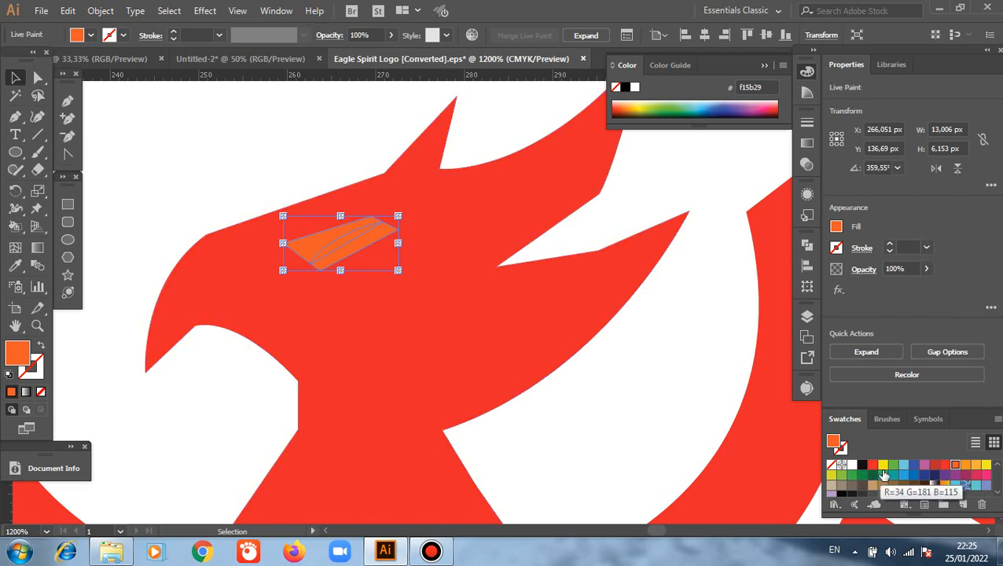
{"action": "left_click", "coordinate": [883, 467]}
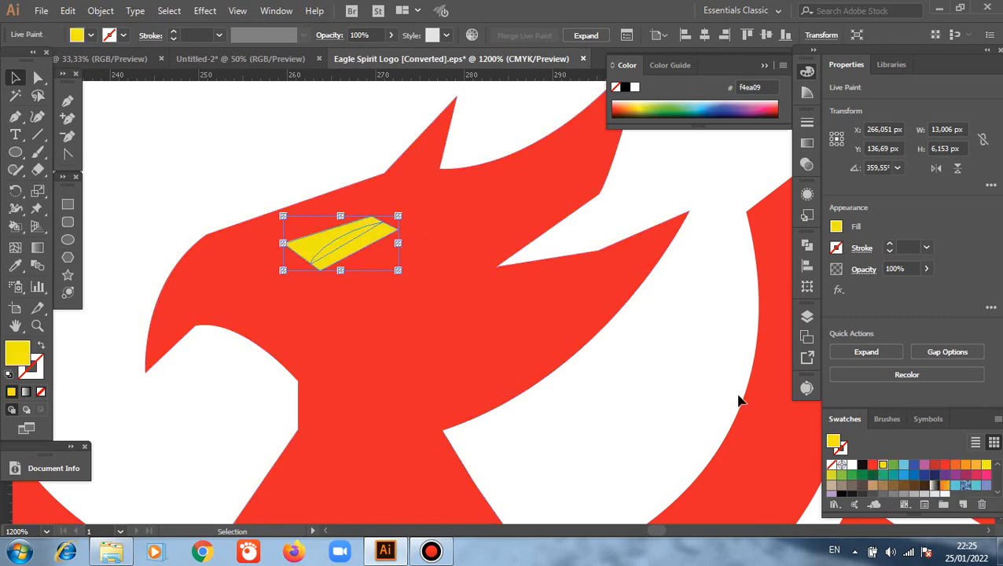
{"action": "left_click", "coordinate": [249, 170]}
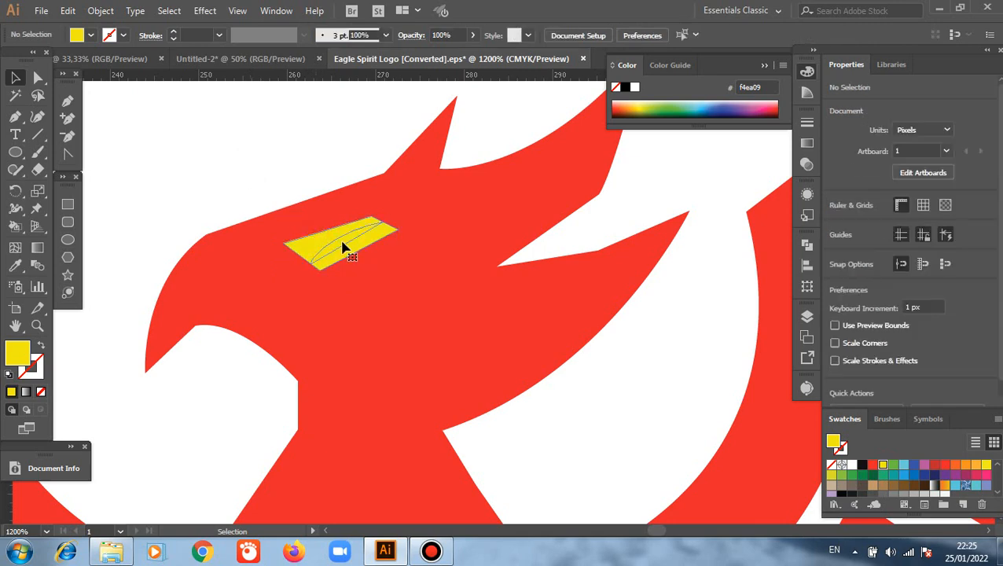
Step: Paint the eye area below the curved edge black with the Live Paint Bucket and deselect the eye group
{"action": "left_click", "coordinate": [346, 245]}
{"action": "left_click", "coordinate": [264, 160]}
{"action": "left_click", "coordinate": [347, 246], "text": "shift"}
{"action": "left_click", "coordinate": [359, 256], "text": "shift"}
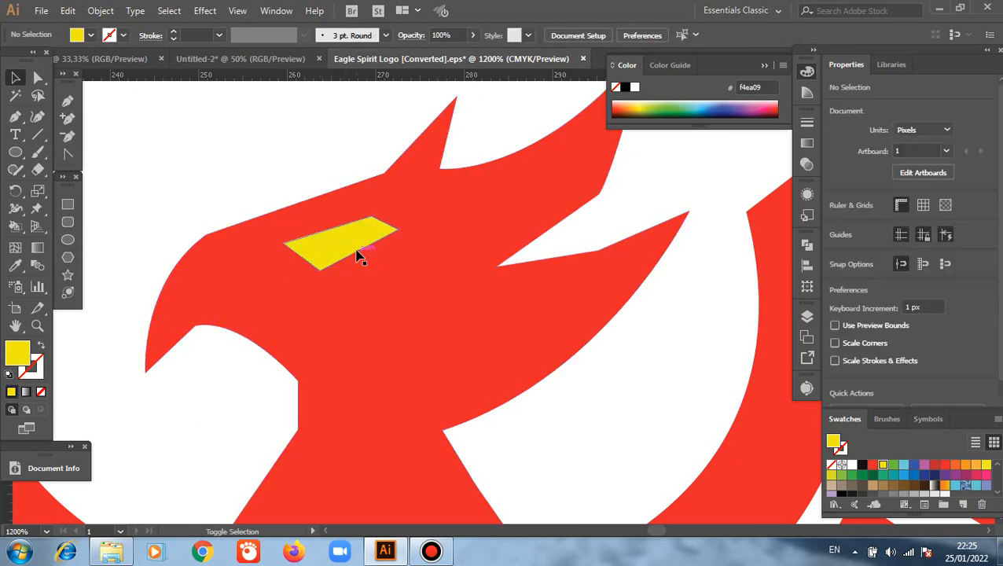
{"action": "left_click", "coordinate": [346, 242]}
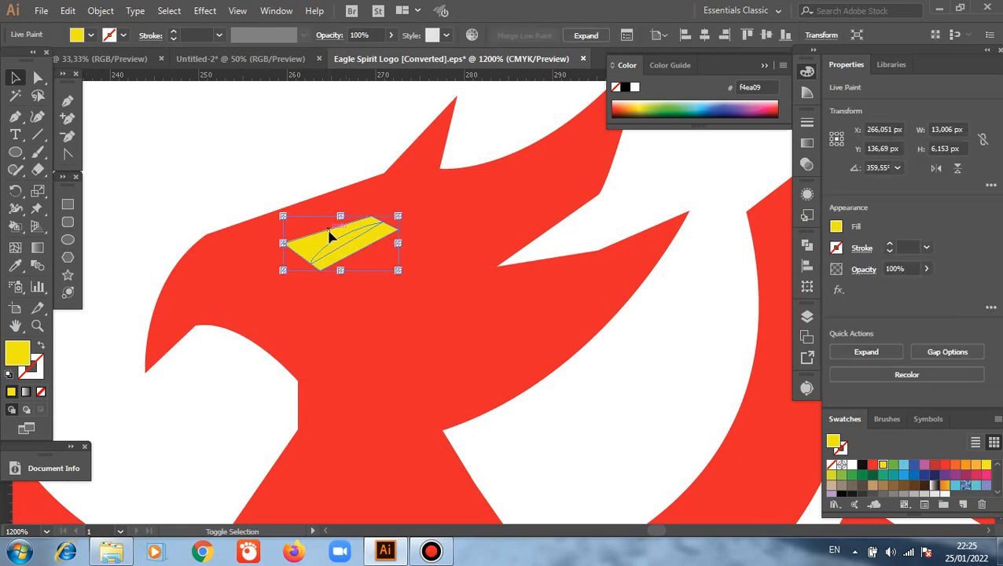
{"action": "left_click", "coordinate": [291, 257], "text": "shift"}
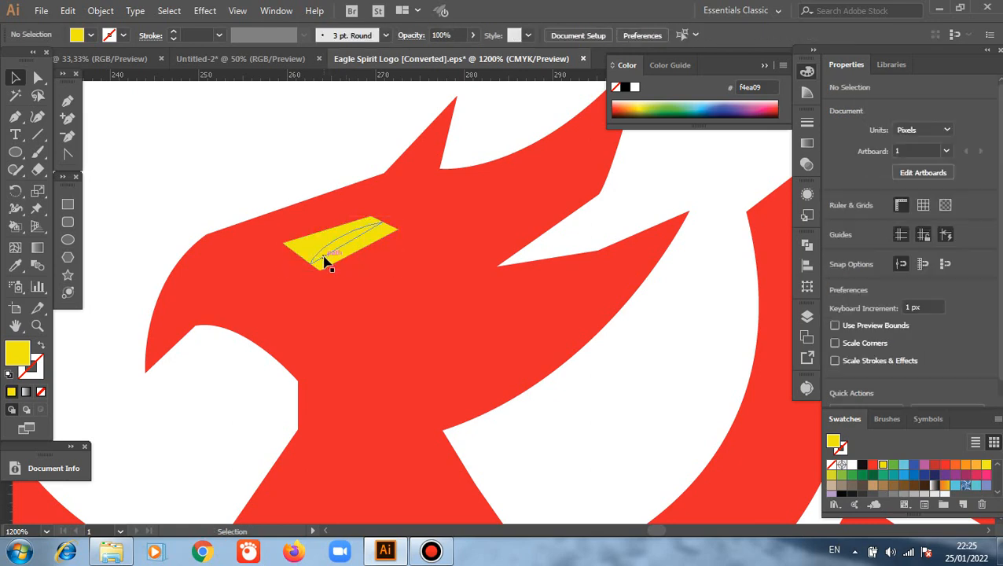
{"action": "left_click", "coordinate": [327, 281]}
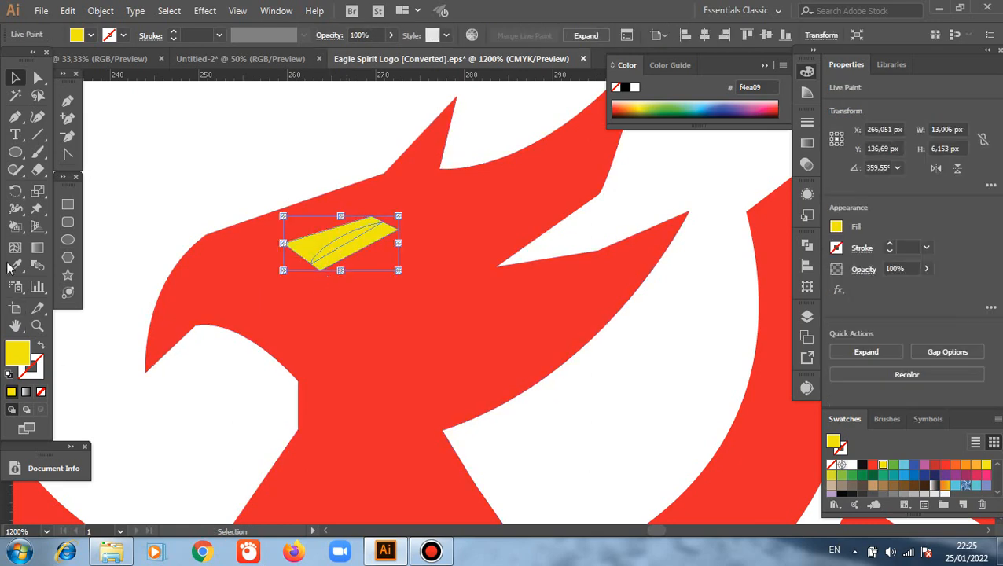
{"action": "left_click", "coordinate": [14, 226]}
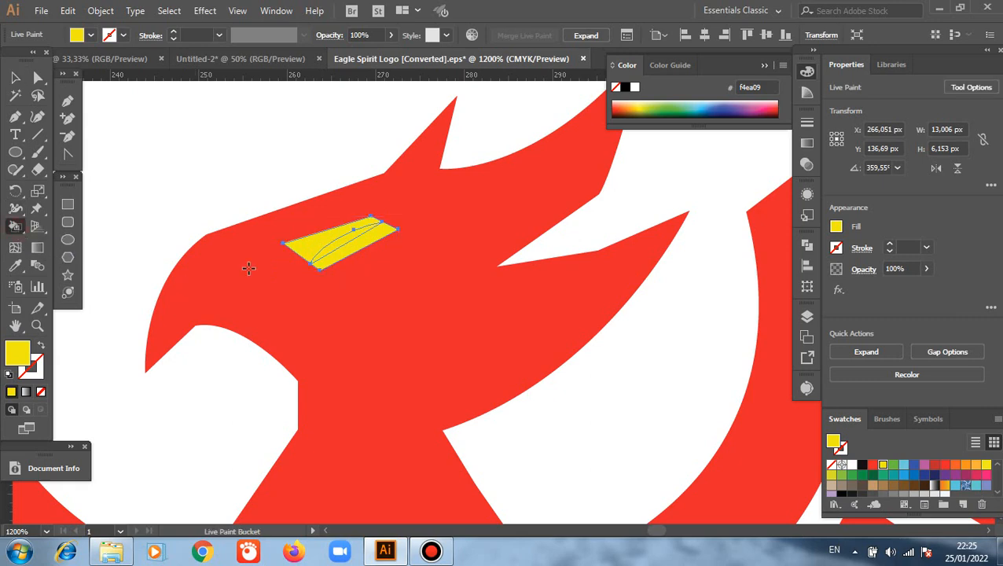
{"action": "left_click", "coordinate": [862, 466]}
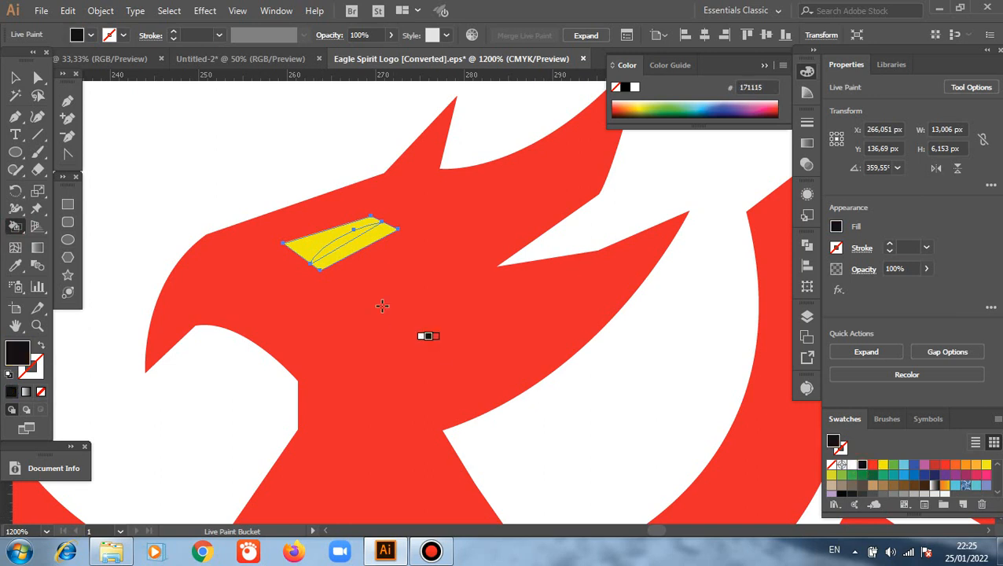
{"action": "left_click", "coordinate": [345, 239]}
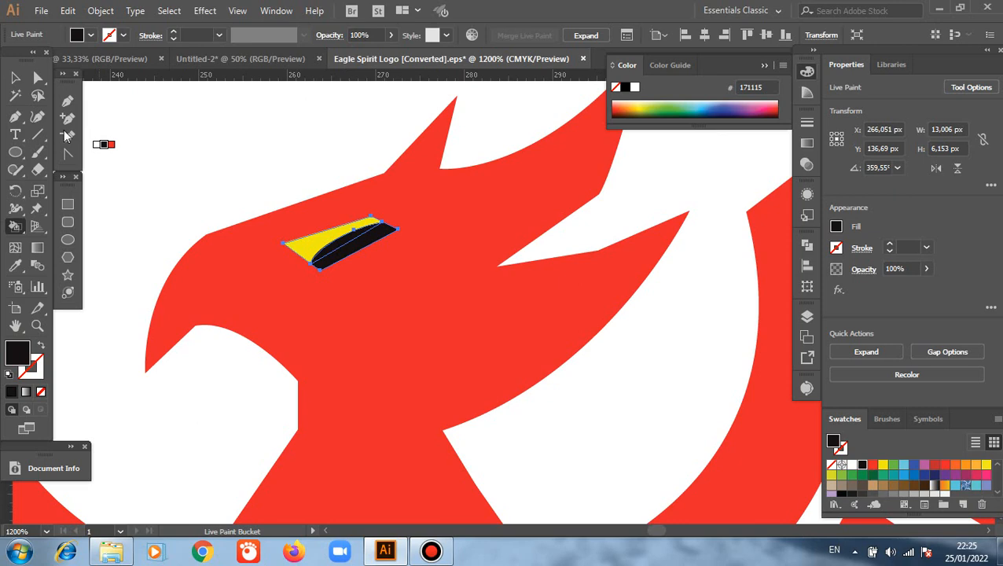
{"action": "left_click", "coordinate": [15, 77]}
{"action": "left_click", "coordinate": [139, 176]}
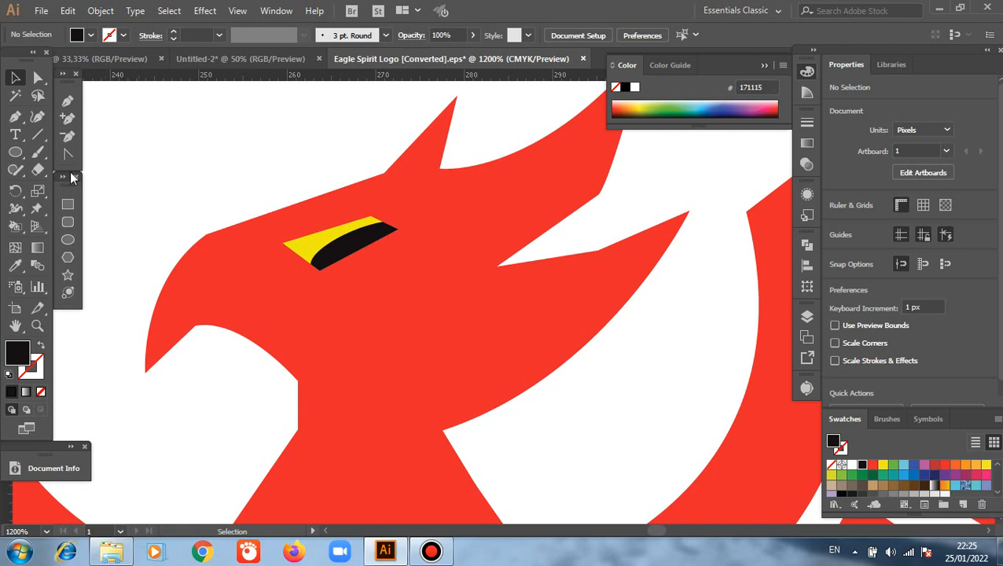
Step: Draw an RGB Yellow ellipse about 3 by 1.5 px in the black part of the eye and rotate it about 21° along the eye's slant
{"action": "left_click", "coordinate": [68, 239]}
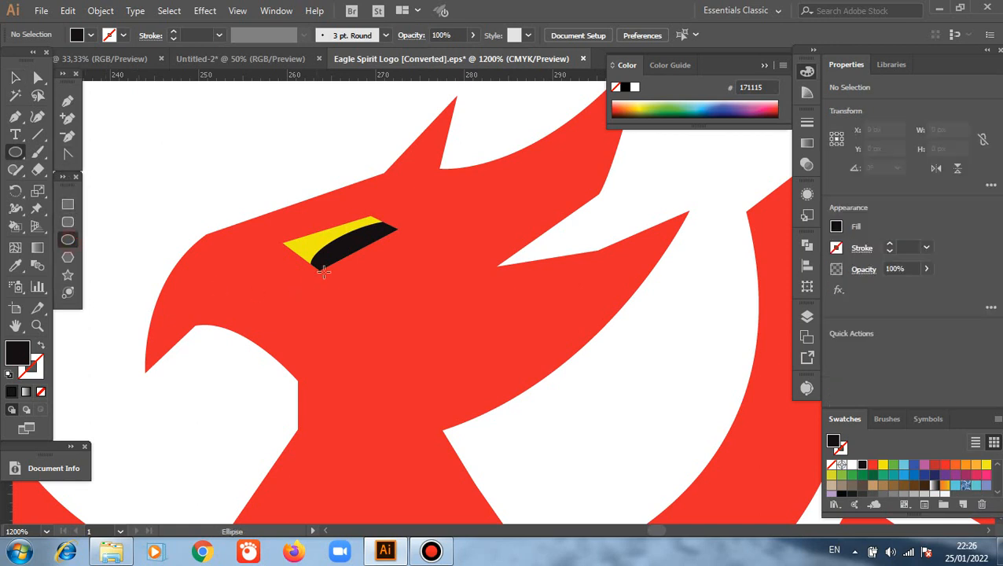
{"action": "left_click_drag", "start_coordinate": [338, 250], "coordinate": [360, 243]}
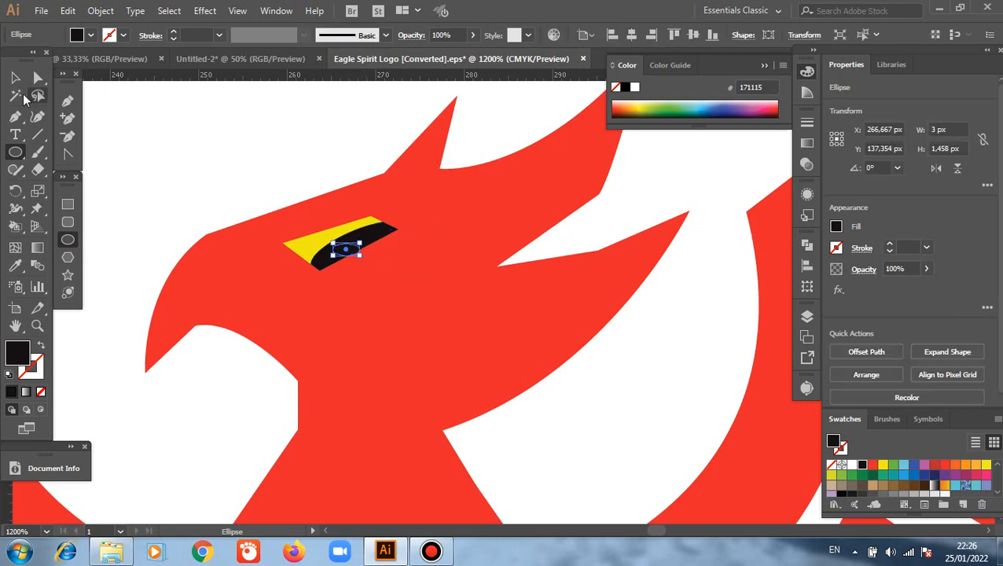
{"action": "left_click", "coordinate": [15, 78]}
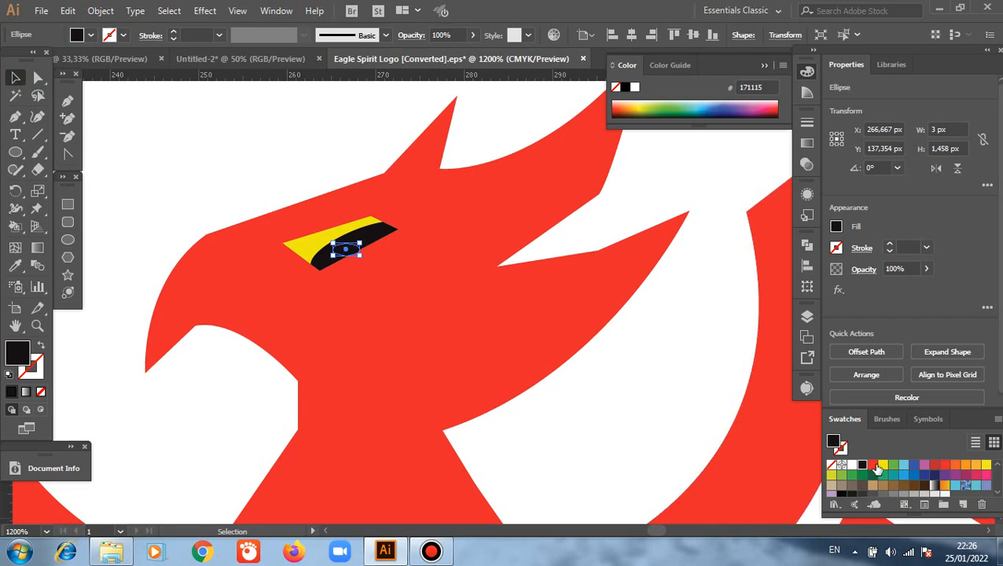
{"action": "left_click", "coordinate": [881, 465]}
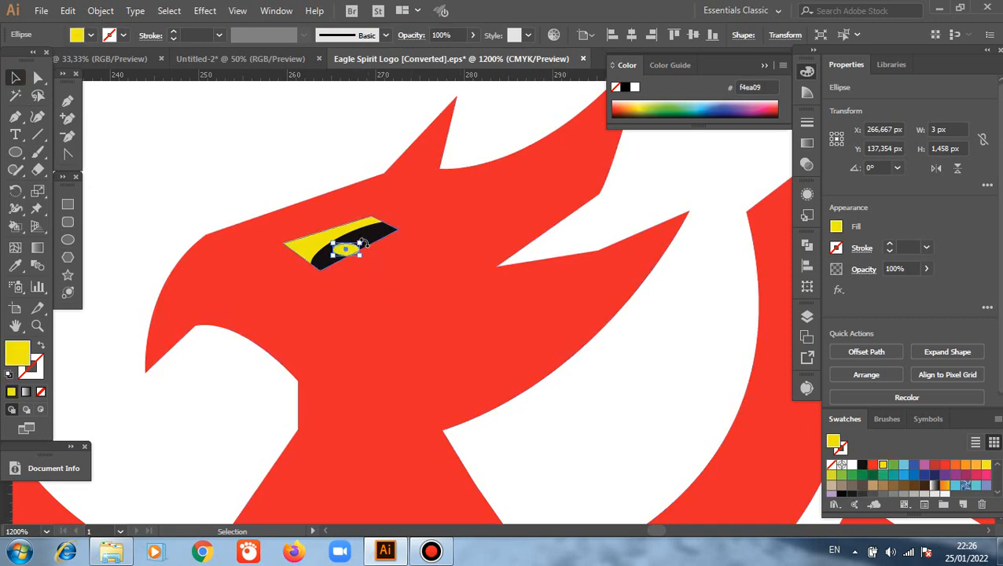
{"action": "mouse_move", "coordinate": [365, 244]}
{"action": "left_mouse_down"}
{"action": "mouse_move", "coordinate": [371, 233]}
{"action": "mouse_move", "coordinate": [355, 246]}
{"action": "left_mouse_up"}
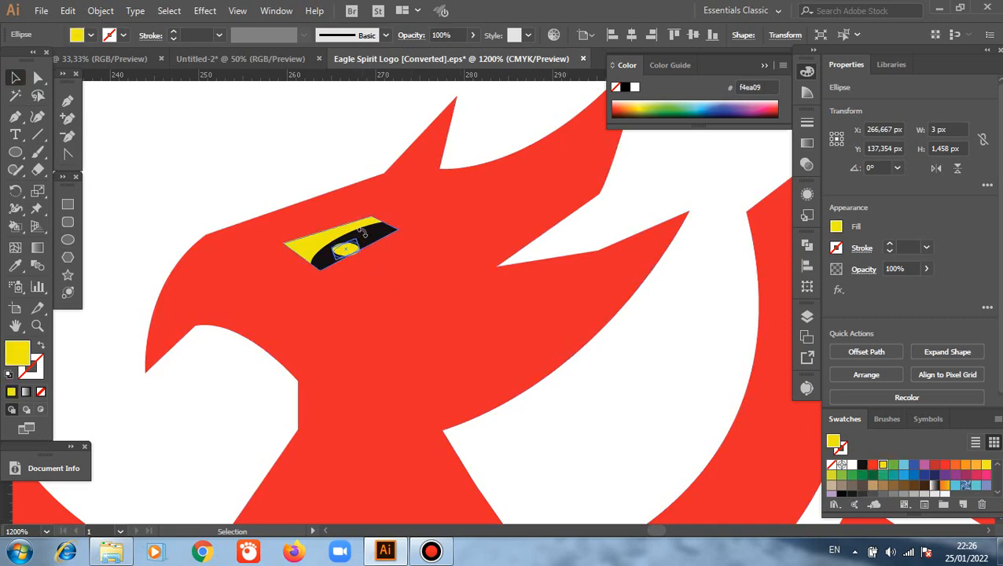
{"action": "left_click", "coordinate": [248, 175]}
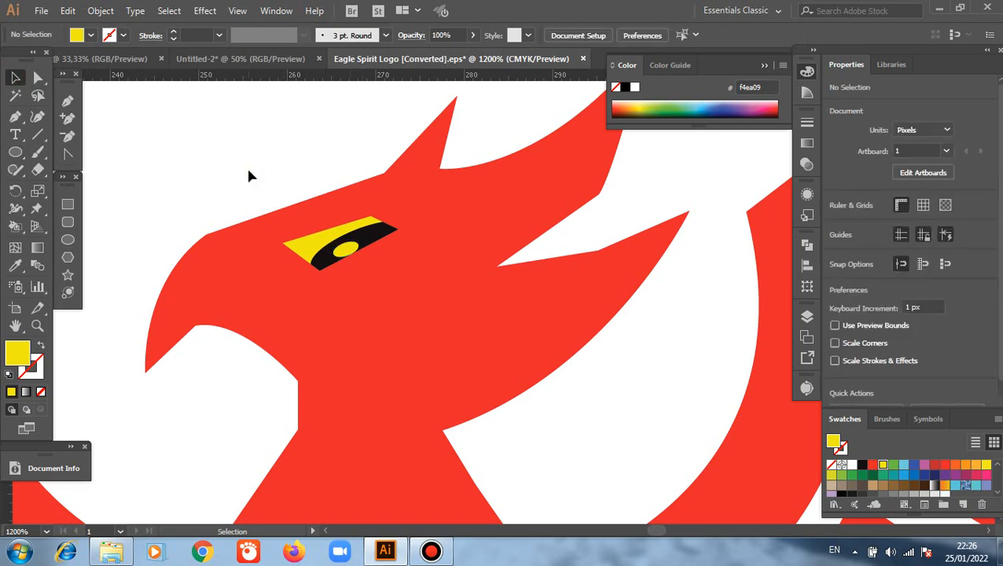
Step: Move the corner point of the eye outline nearest the beak inward to about X 260.48 px, Y 136.69 px, and deselect it
{"action": "scroll", "coordinate": [248, 176], "scroll_direction": "down", "scroll_amount": 3}
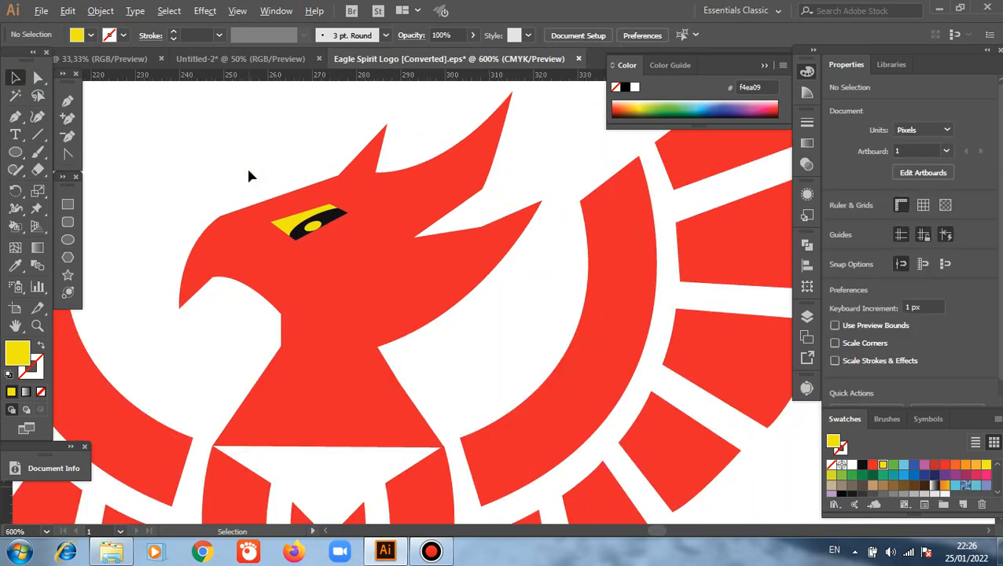
{"action": "scroll", "coordinate": [249, 175], "scroll_direction": "down", "scroll_amount": 1}
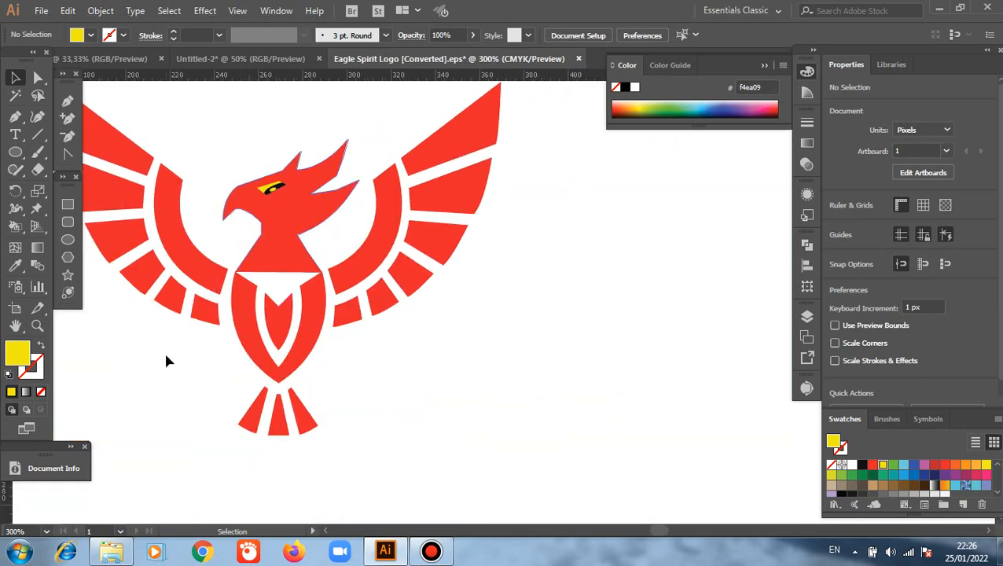
{"action": "scroll", "coordinate": [173, 256], "scroll_direction": "up", "scroll_amount": 1}
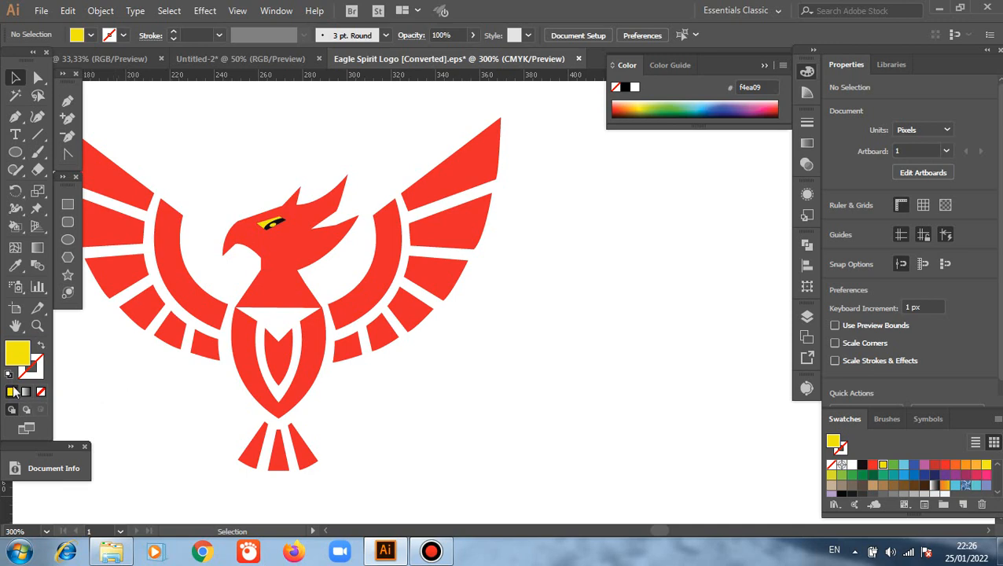
{"action": "left_click", "coordinate": [15, 326]}
{"action": "left_click_drag", "start_coordinate": [191, 269], "coordinate": [298, 351]}
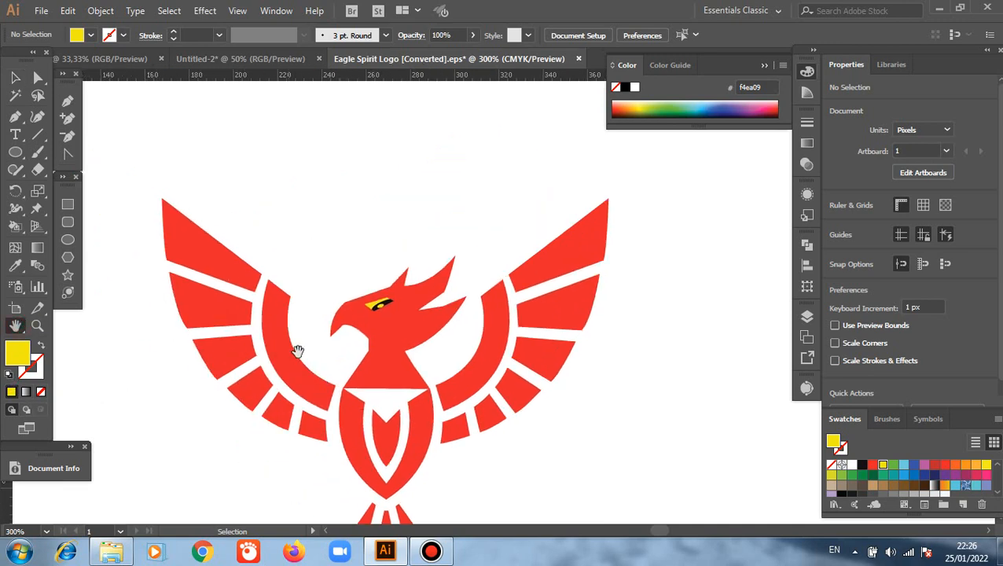
{"action": "scroll", "coordinate": [377, 344], "scroll_direction": "up", "scroll_amount": 1}
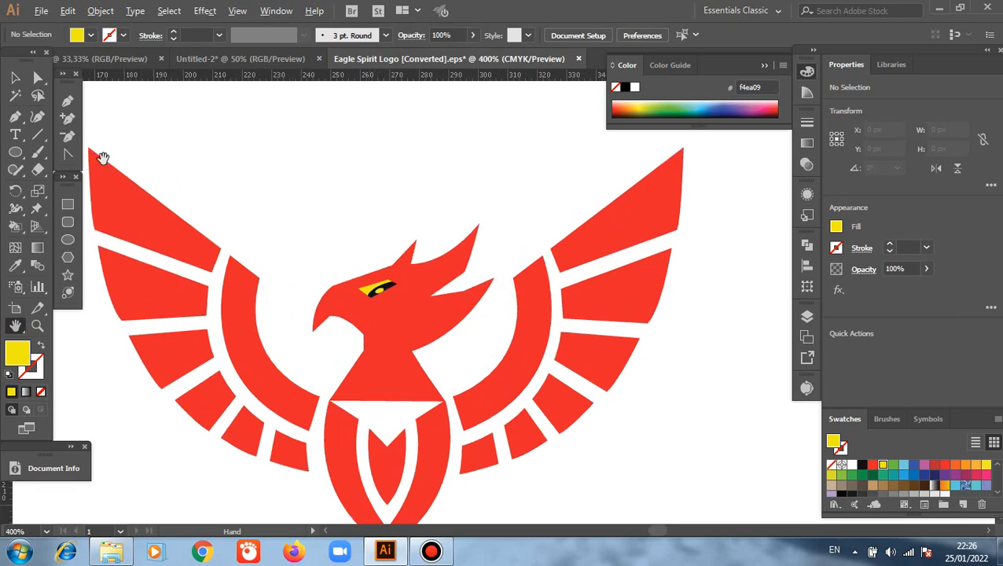
{"action": "left_click", "coordinate": [38, 77]}
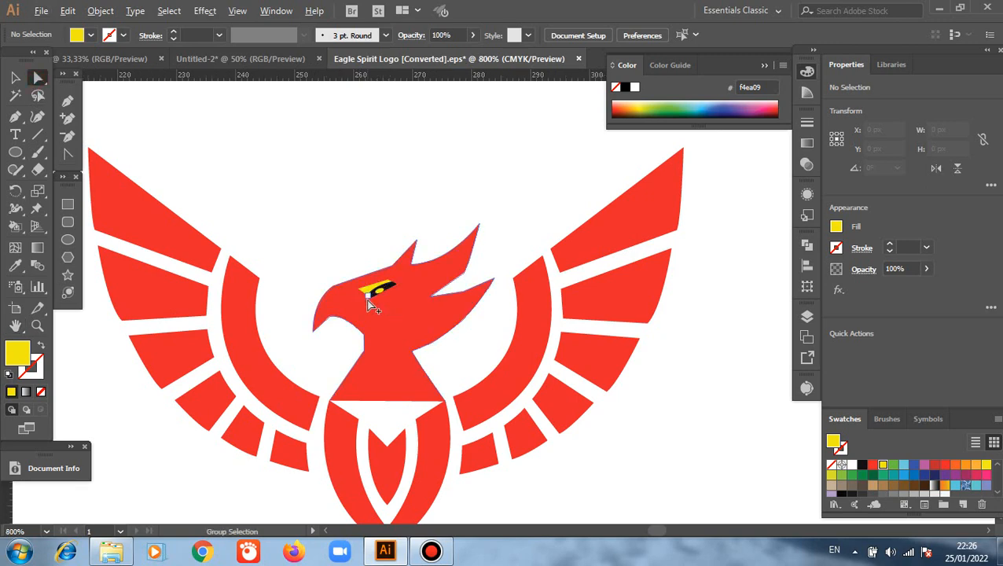
{"action": "scroll", "coordinate": [366, 300], "scroll_direction": "up", "scroll_amount": 3}
{"action": "left_click_drag", "start_coordinate": [366, 300], "coordinate": [335, 268]}
{"action": "left_click_drag", "start_coordinate": [339, 269], "coordinate": [348, 270]}
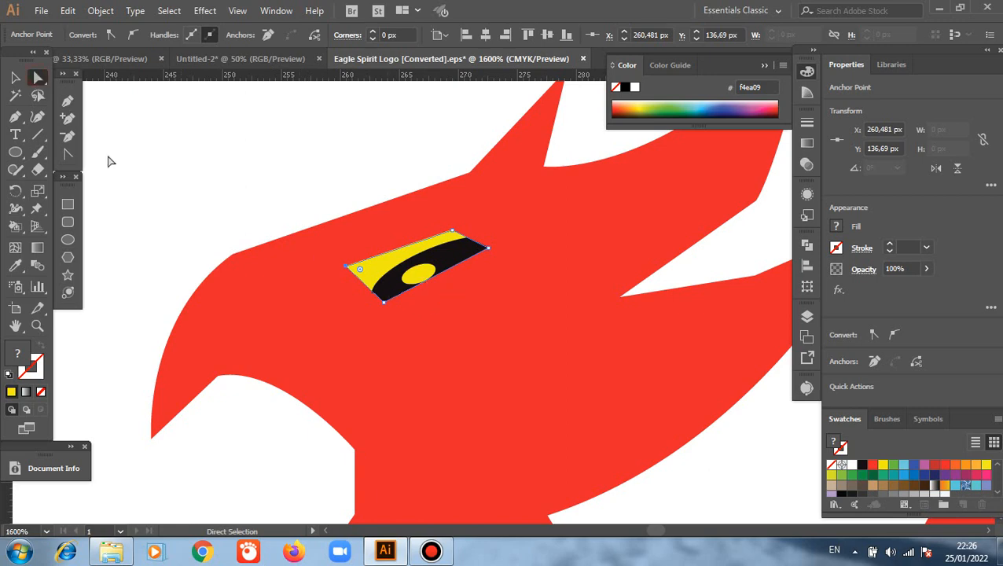
{"action": "left_click", "coordinate": [169, 196]}
{"action": "left_click", "coordinate": [17, 79]}
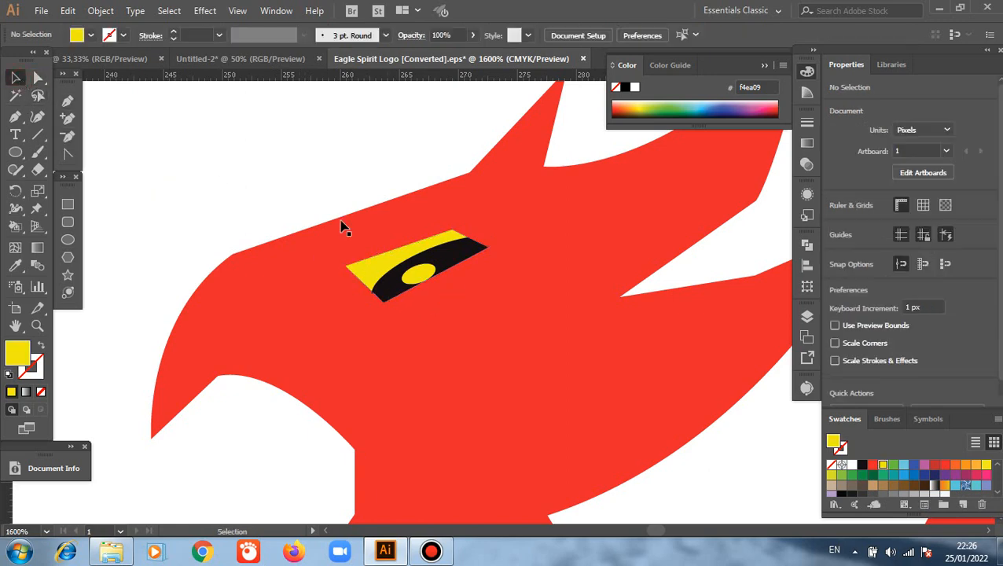
Step: Enlarge the yellow ellipse in the eye to about 4.4 by 2.4 px and clear the selection
{"action": "left_click", "coordinate": [433, 273]}
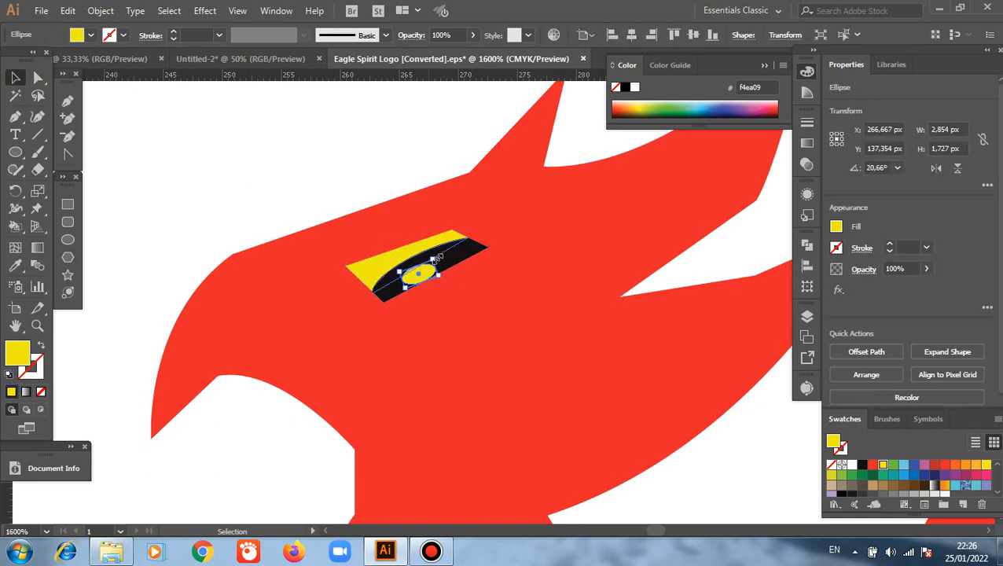
{"action": "left_click_drag", "start_coordinate": [438, 258], "coordinate": [463, 254]}
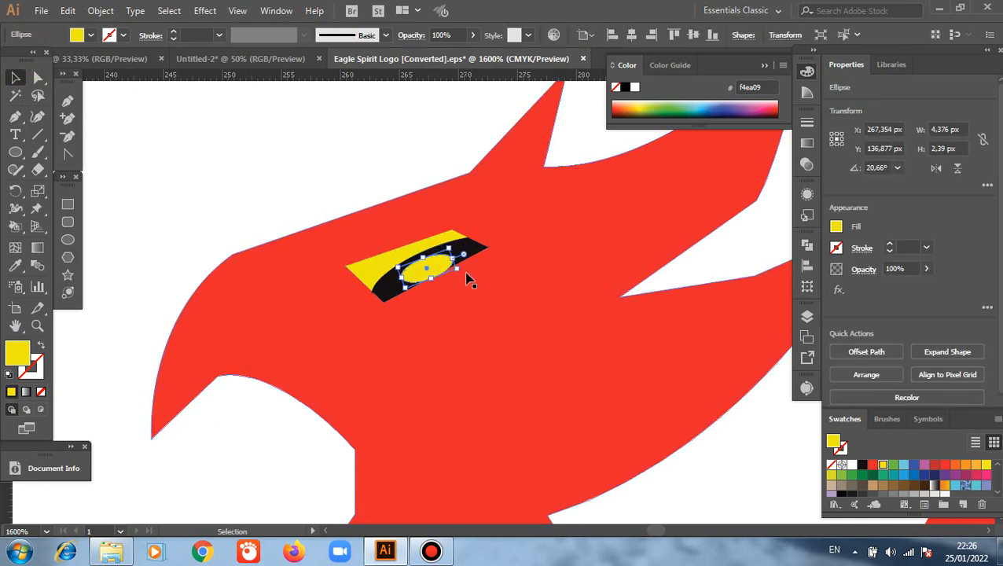
{"action": "left_click", "coordinate": [470, 280]}
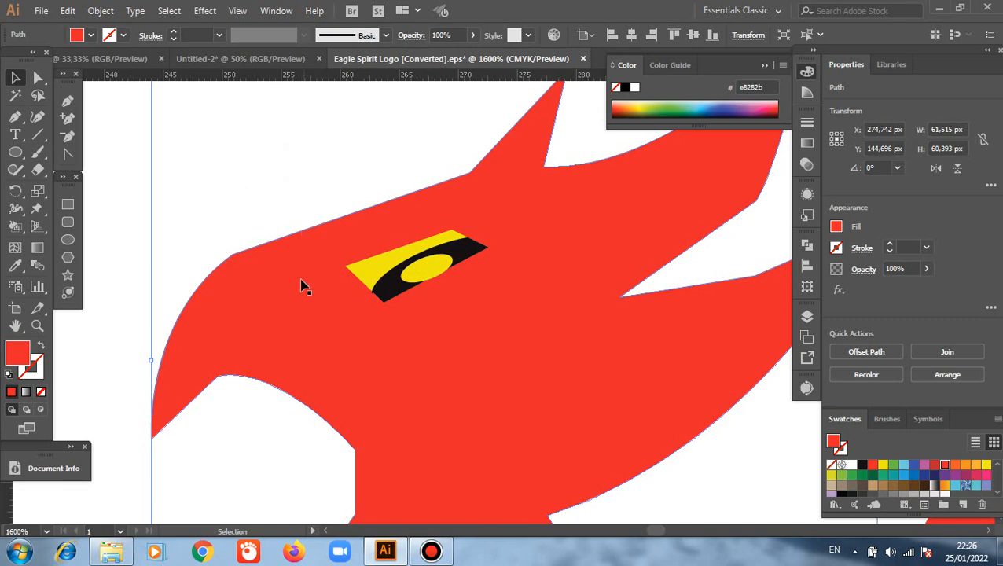
{"action": "key", "text": "ctrl+shift+a"}
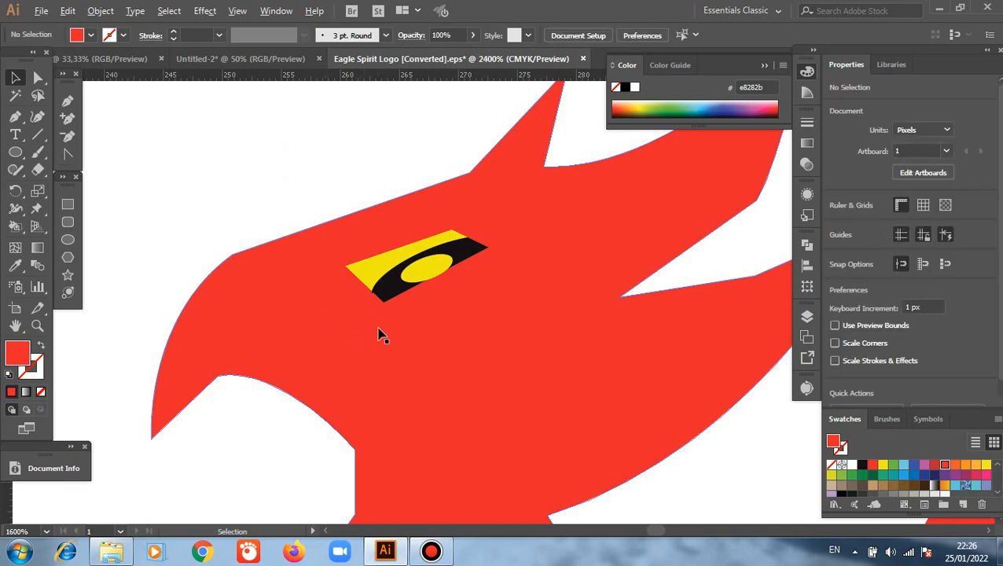
Step: Move the eye outline's beak-side corner point to about X 260.21 px, Y 137.08 px, so the outline meets the black area's tip, and deselect it
{"action": "scroll", "coordinate": [378, 335], "scroll_direction": "up", "scroll_amount": 2}
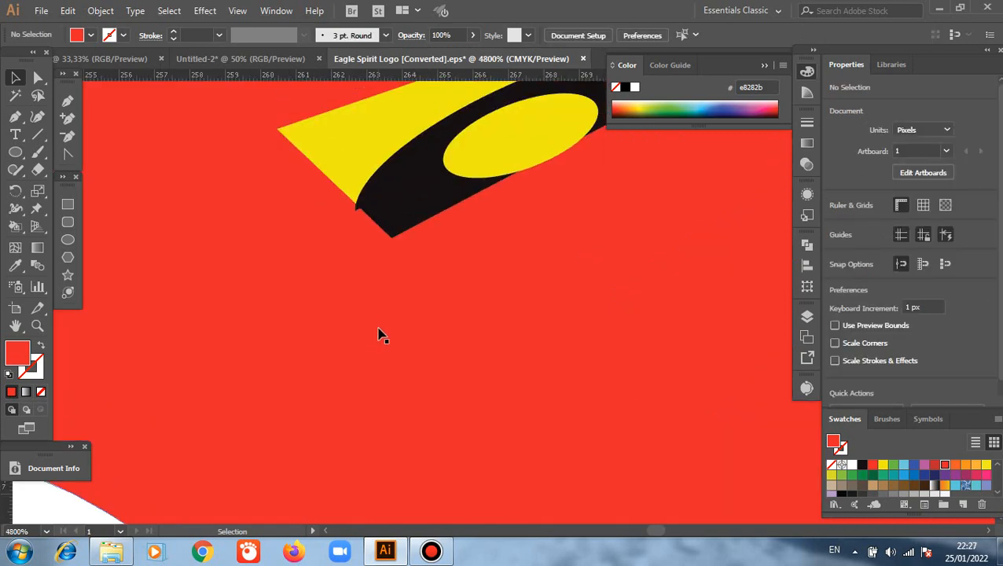
{"action": "scroll", "coordinate": [375, 315], "scroll_direction": "up", "scroll_amount": 1}
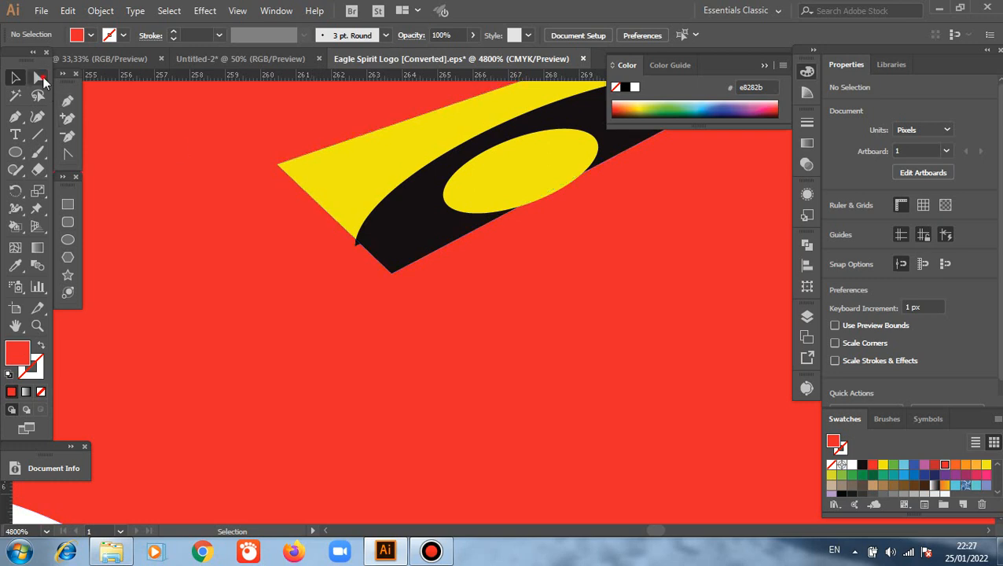
{"action": "left_click", "coordinate": [39, 78]}
{"action": "left_click", "coordinate": [276, 167]}
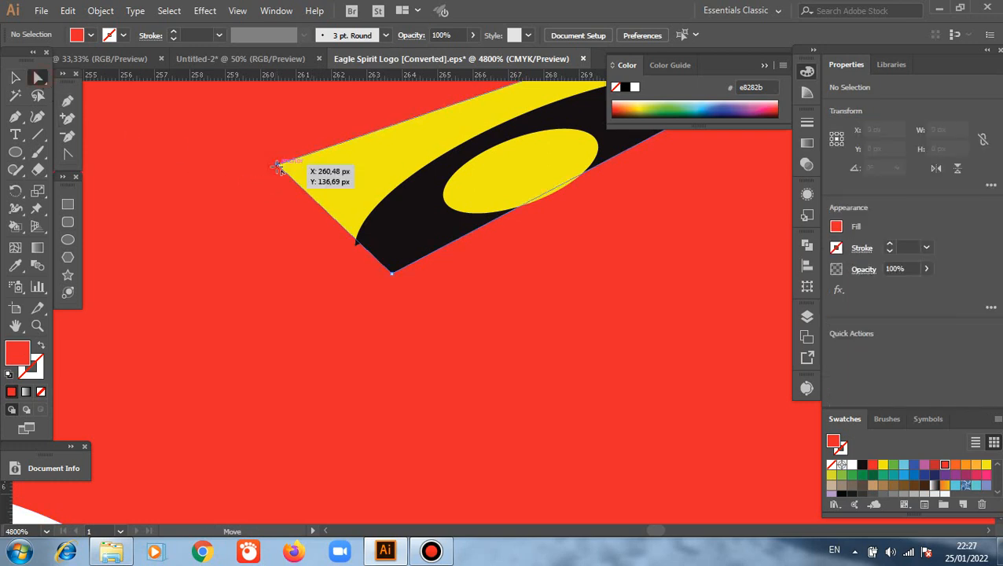
{"action": "left_click_drag", "start_coordinate": [276, 166], "coordinate": [268, 179]}
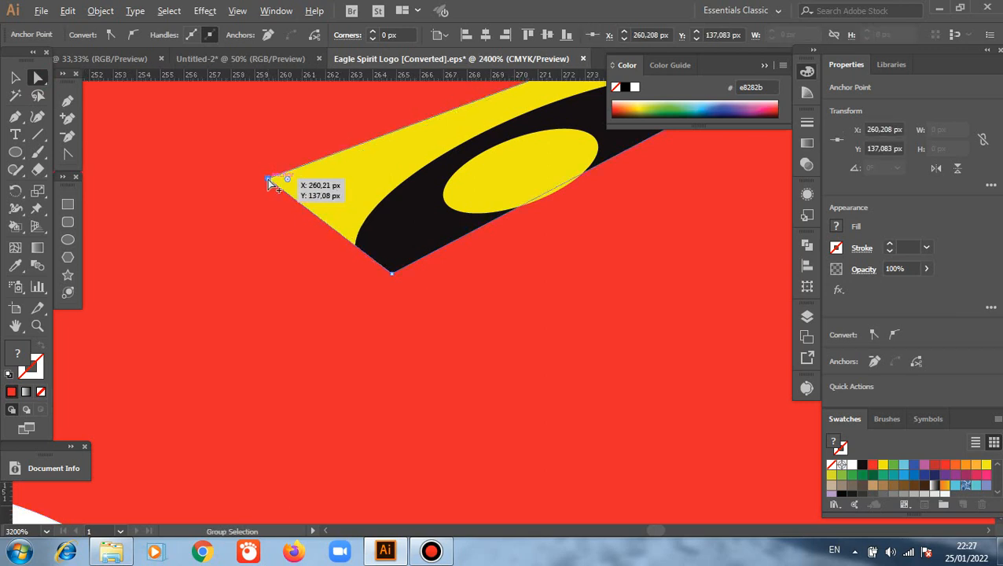
{"action": "key", "text": "ctrl+minus"}
{"action": "key", "text": "ctrl+minus"}
{"action": "key", "text": "ctrl+minus"}
{"action": "key", "text": "ctrl+minus"}
{"action": "key", "text": "ctrl+minus"}
{"action": "key", "text": "ctrl+minus"}
{"action": "key", "text": "ctrl+minus"}
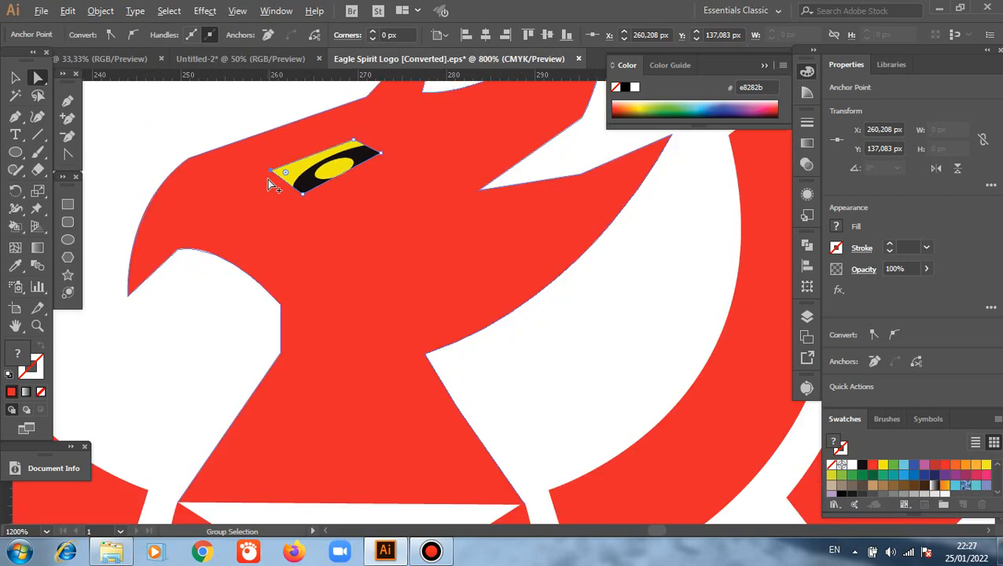
{"action": "key", "text": "ctrl+minus"}
{"action": "key", "text": "ctrl+minus"}
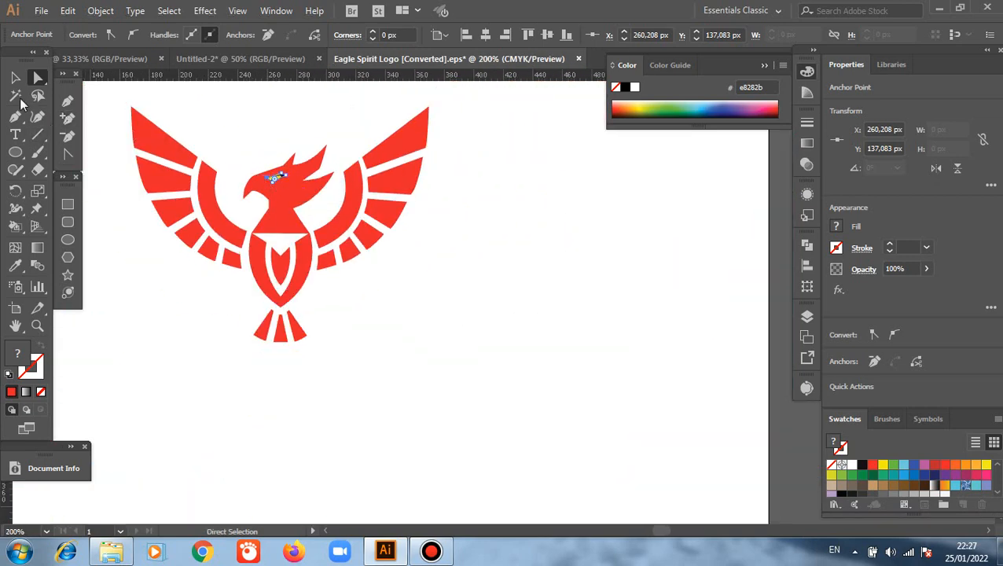
{"action": "left_click", "coordinate": [15, 77]}
{"action": "left_click", "coordinate": [133, 287]}
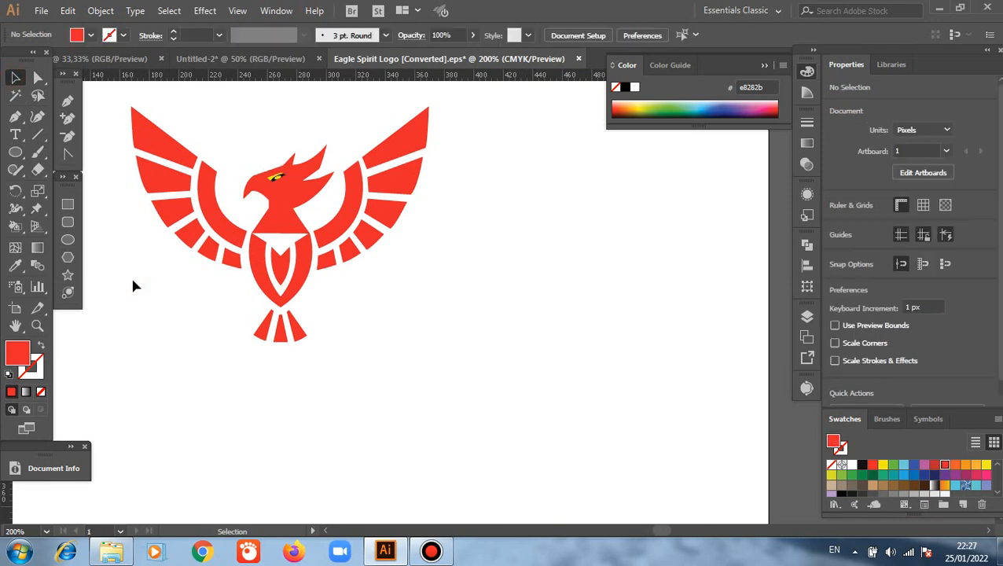
Step: Draw a 211 by 211 px square centred on the eagle with no fill and a 1 pt black stroke
{"action": "left_click", "coordinate": [15, 326]}
{"action": "left_click_drag", "start_coordinate": [145, 313], "coordinate": [286, 364]}
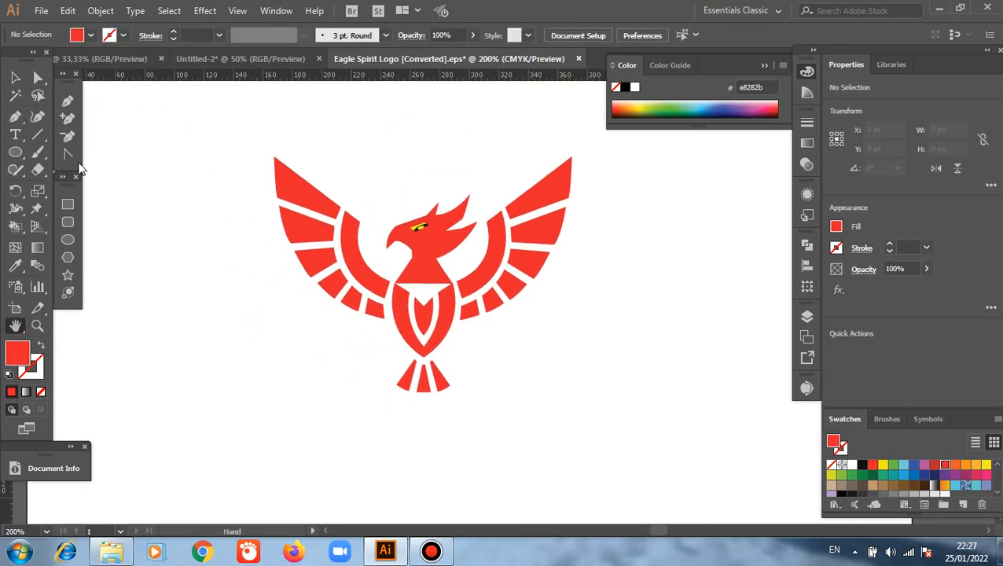
{"action": "left_click", "coordinate": [68, 204]}
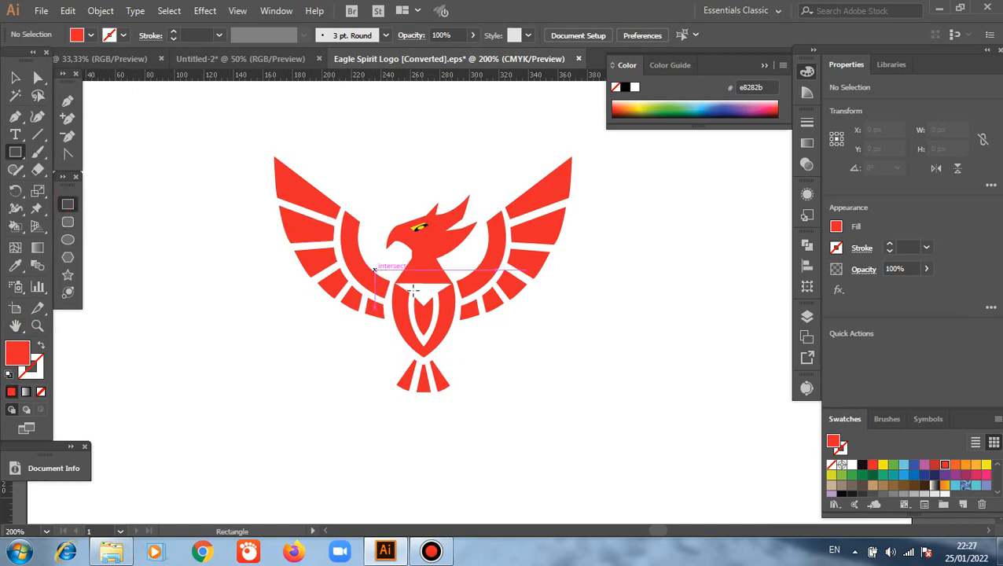
{"action": "mouse_move", "coordinate": [423, 296]}
{"action": "left_mouse_down"}
{"action": "mouse_move", "coordinate": [444, 292]}
{"action": "mouse_move", "coordinate": [475, 407]}
{"action": "mouse_move", "coordinate": [511, 447]}
{"action": "left_mouse_up"}
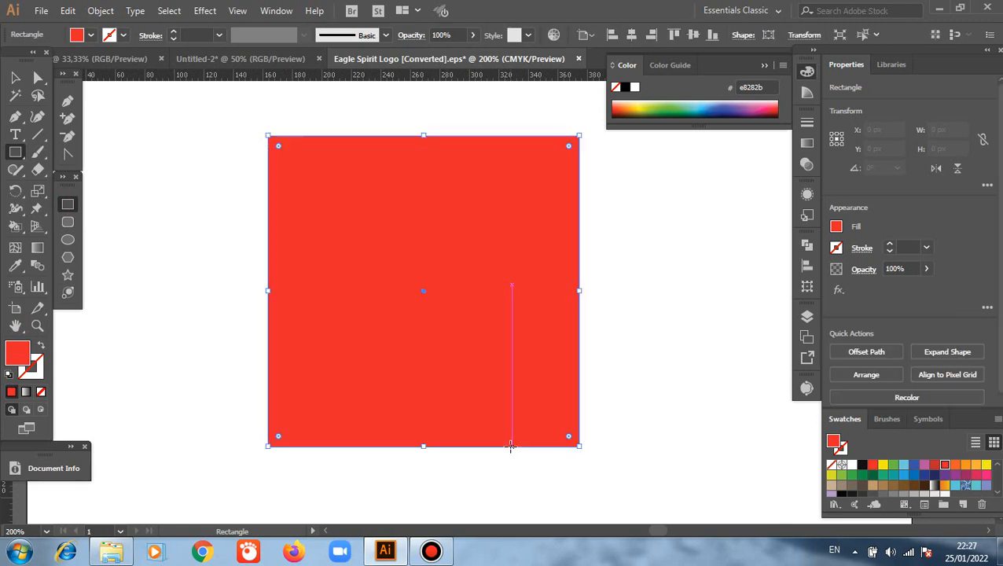
{"action": "left_click", "coordinate": [41, 392]}
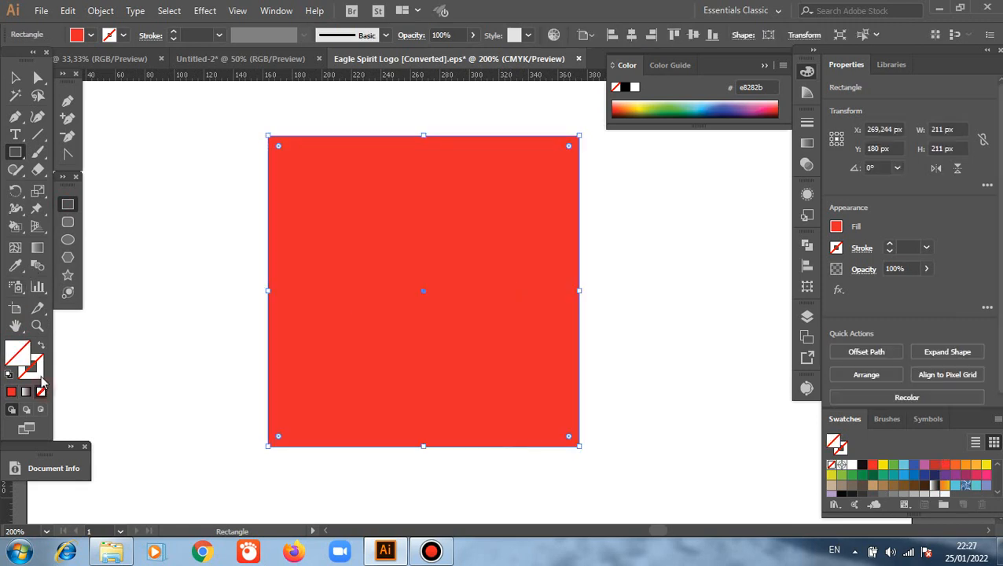
{"action": "left_click", "coordinate": [859, 465]}
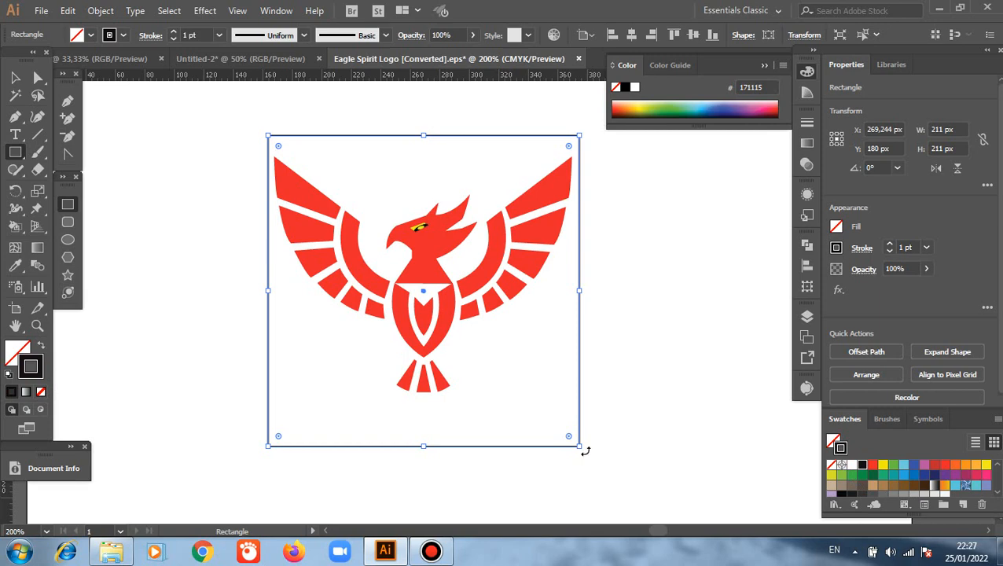
Step: Rotate the square frame 45° into a diamond around the eagle and deselect it
{"action": "left_click_drag", "start_coordinate": [585, 451], "coordinate": [595, 293]}
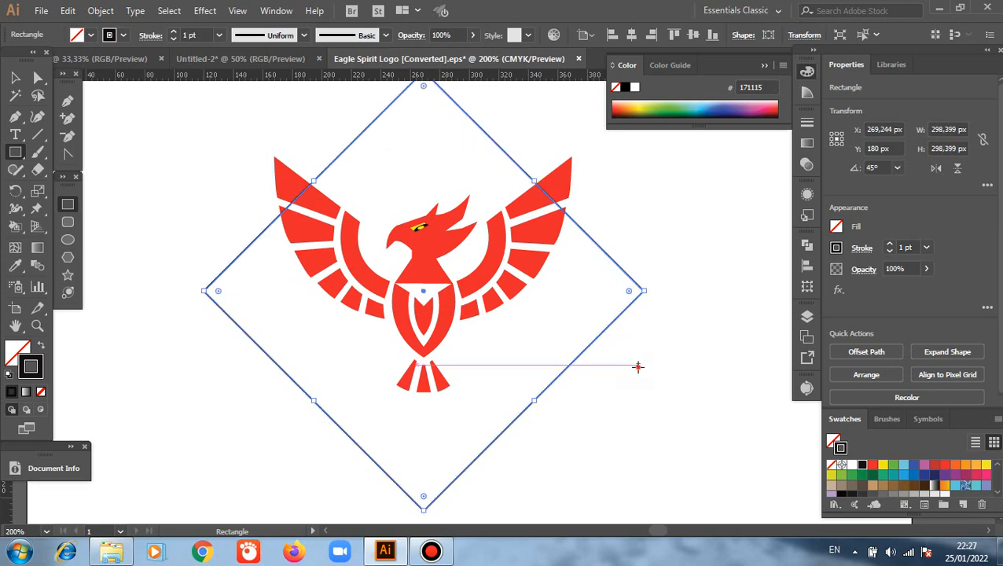
{"action": "left_click", "coordinate": [638, 367]}
{"action": "left_click", "coordinate": [568, 300]}
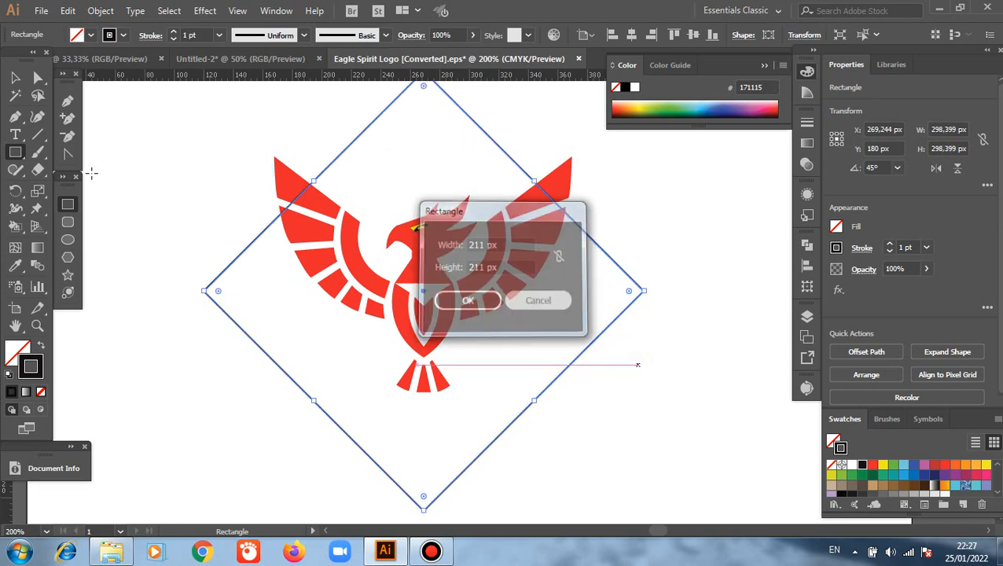
{"action": "left_click", "coordinate": [15, 78]}
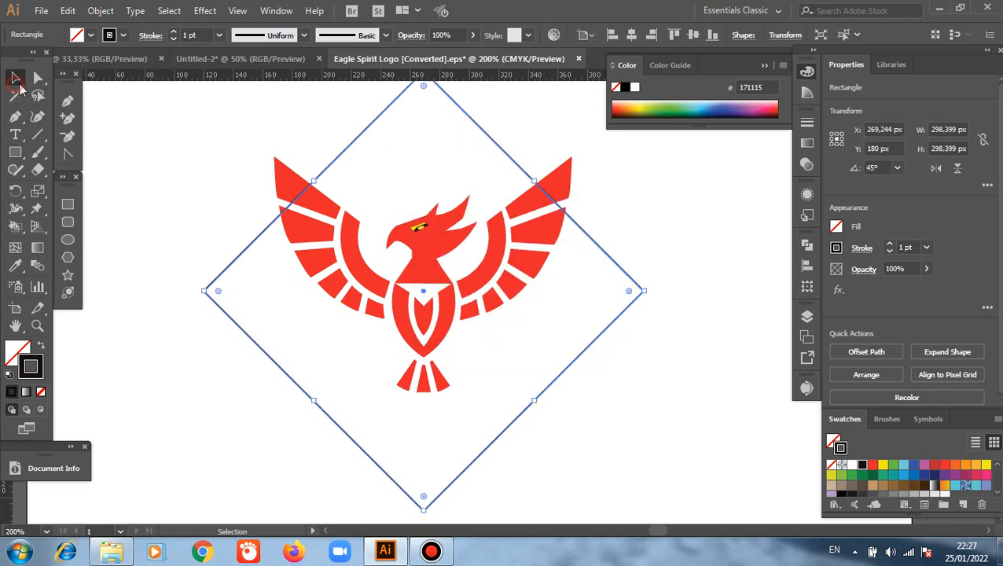
{"action": "left_click", "coordinate": [591, 396]}
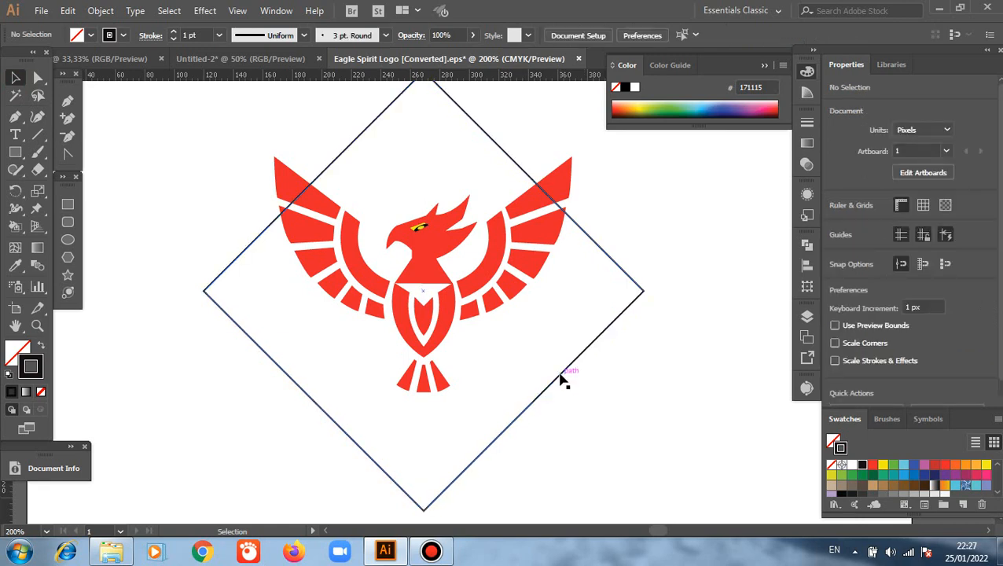
Step: Shrink the diamond frame to about 256.2 px wide and move it vertically to about Y 164.43 px, then deselect it
{"action": "scroll", "coordinate": [560, 381], "scroll_direction": "down", "scroll_amount": 1}
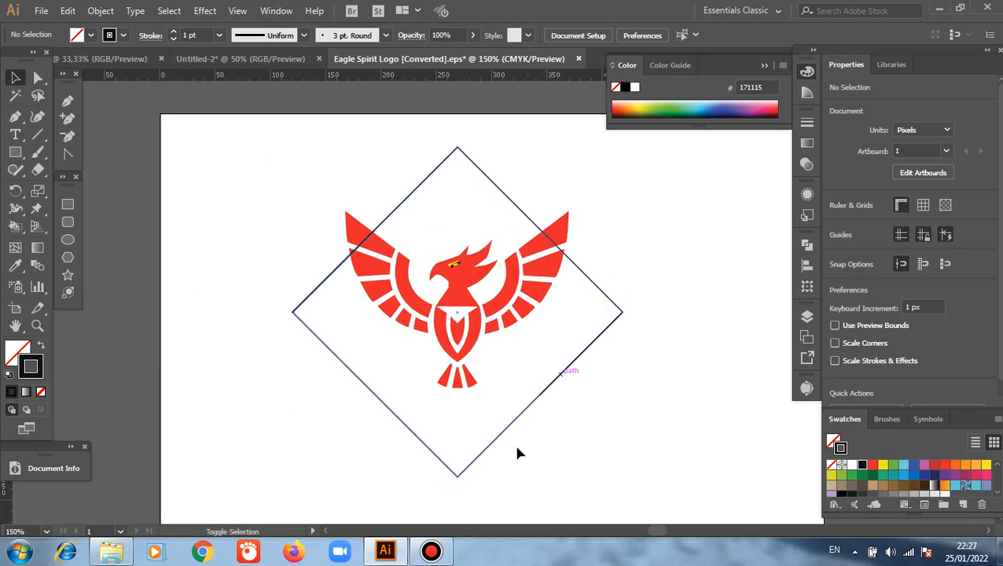
{"action": "left_click", "coordinate": [461, 469]}
{"action": "left_click_drag", "start_coordinate": [457, 474], "coordinate": [457, 438]}
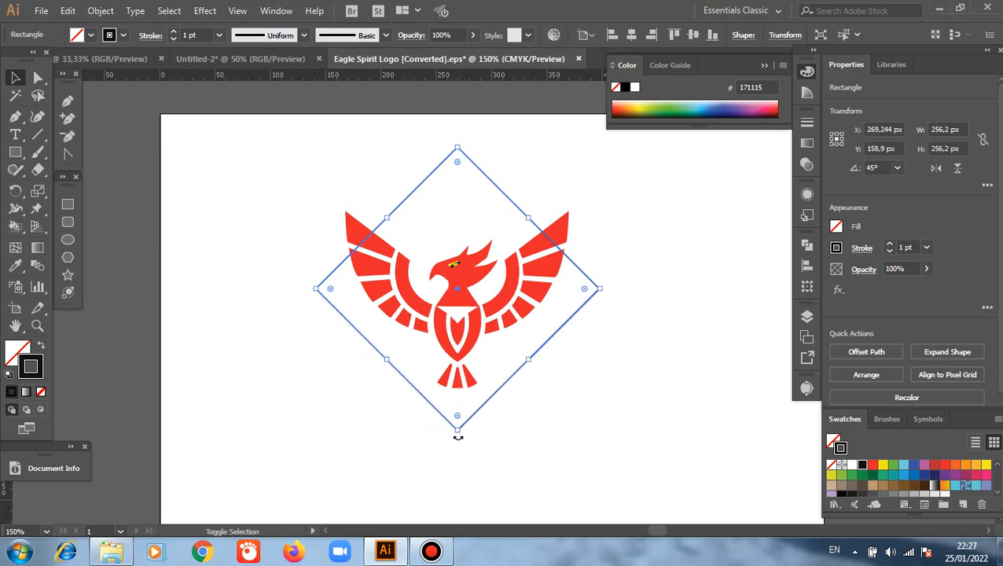
{"action": "left_click", "coordinate": [586, 421]}
{"action": "left_click", "coordinate": [502, 189]}
{"action": "left_click_drag", "start_coordinate": [502, 193], "coordinate": [502, 199]}
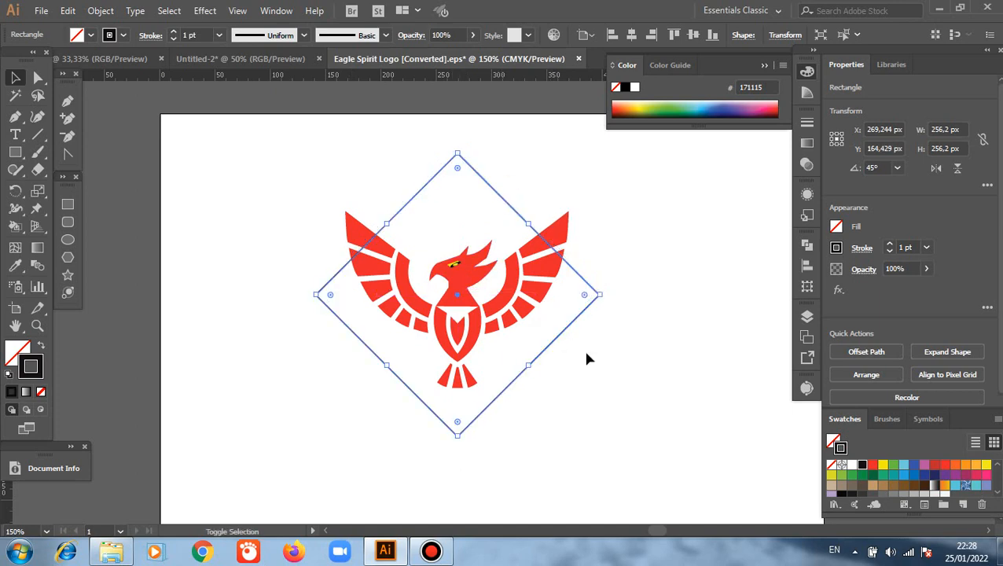
{"action": "left_click", "coordinate": [605, 395]}
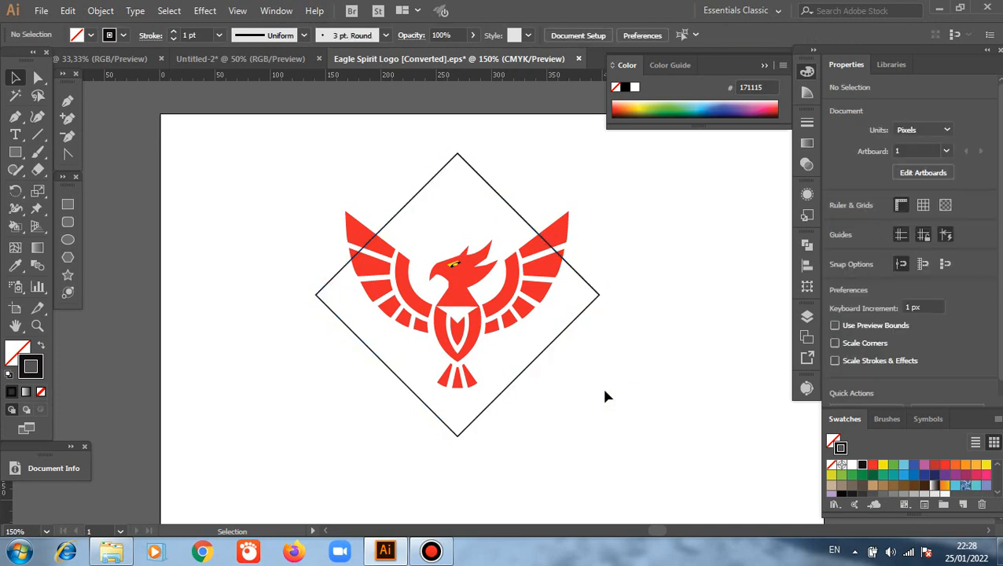
Step: Paste a copy of the diamond in front and shrink it about its centre to about 237.5 px wide, forming a double frame
{"action": "left_click", "coordinate": [518, 209]}
{"action": "left_click", "coordinate": [68, 10]}
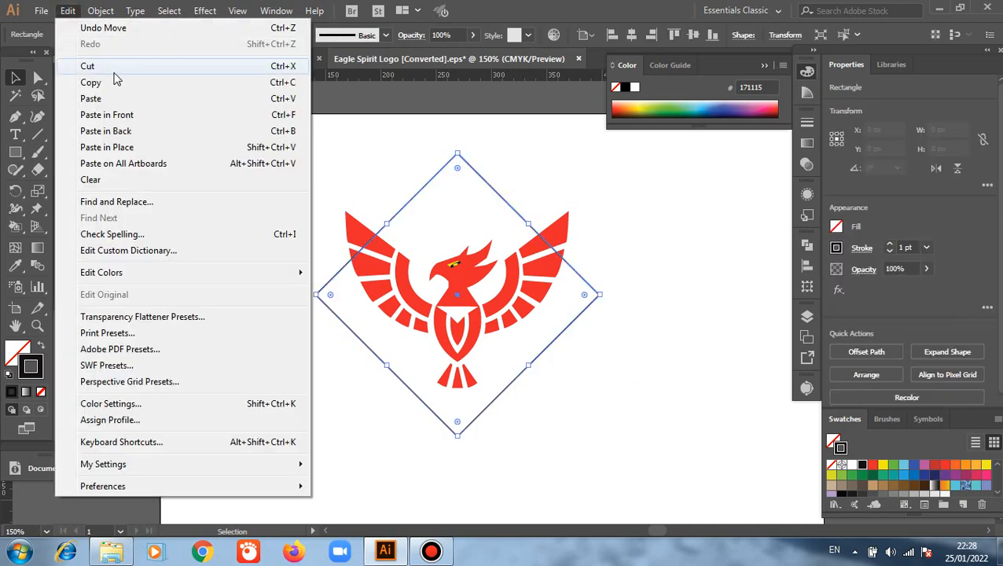
{"action": "left_click", "coordinate": [89, 83]}
{"action": "left_click", "coordinate": [69, 11]}
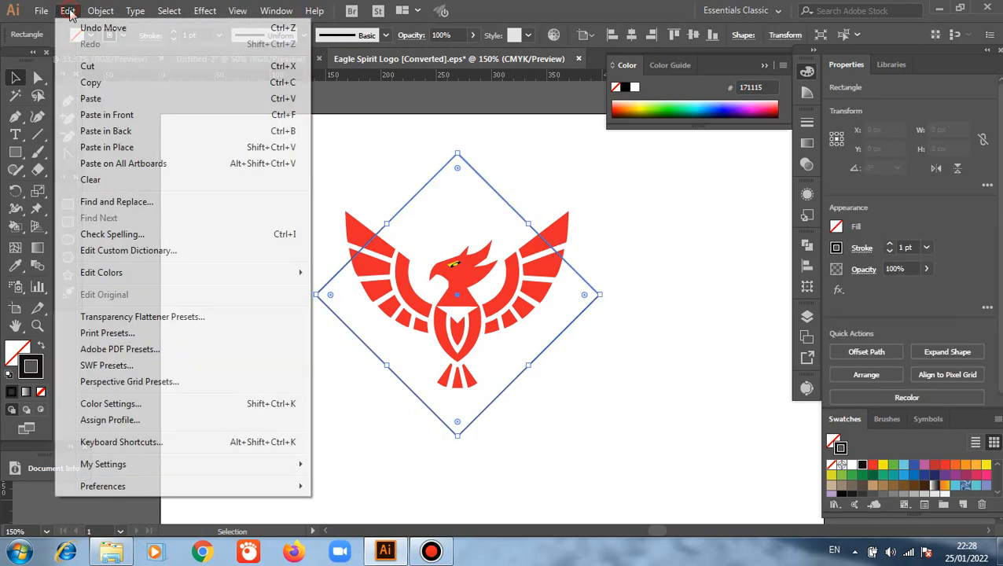
{"action": "left_click", "coordinate": [99, 114]}
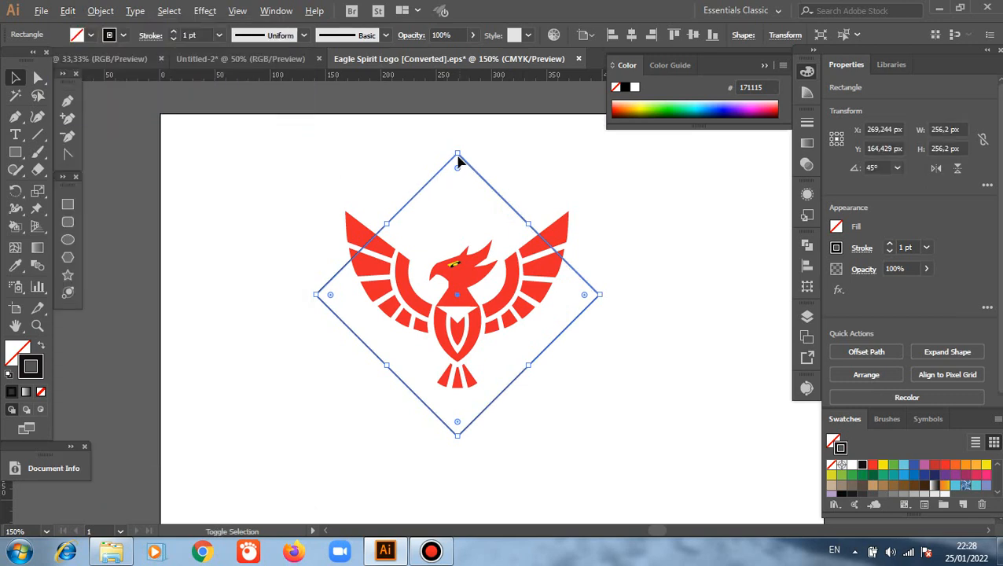
{"action": "left_click_drag", "start_coordinate": [459, 157], "coordinate": [459, 165]}
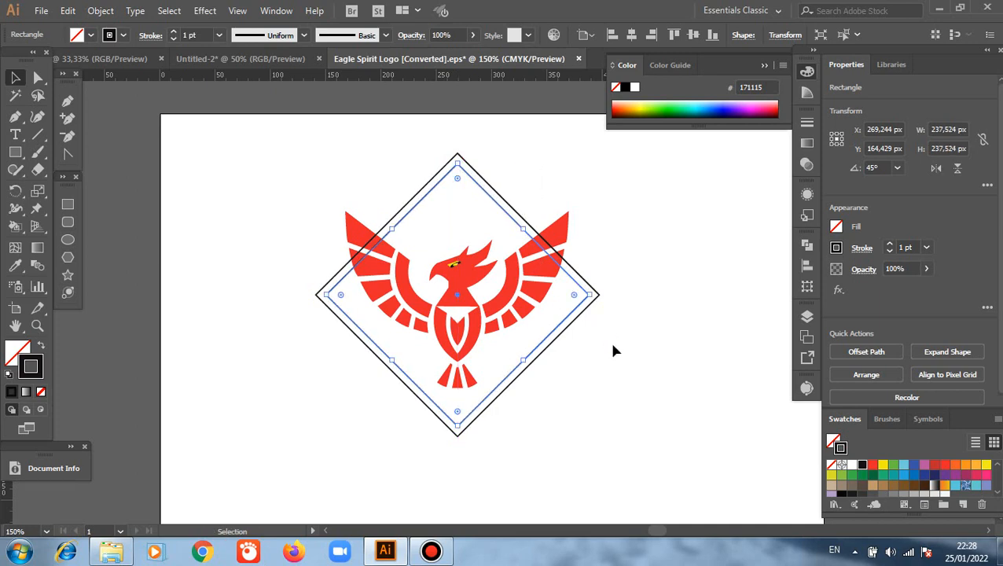
{"action": "left_click", "coordinate": [613, 346]}
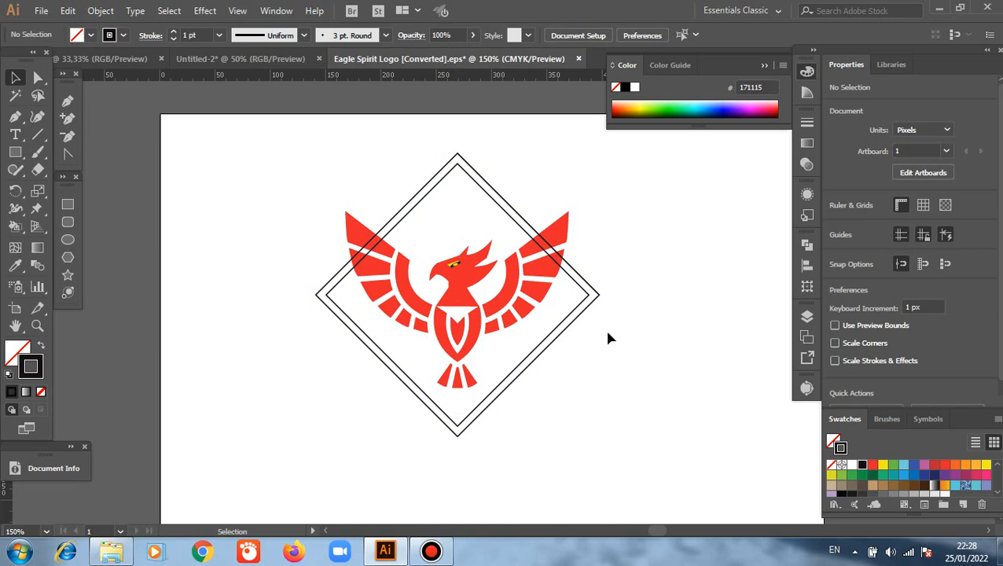
Step: Use Shape Builder on the eagle and both diamonds to remove the frame lines crossing the wings, then clear the selection
{"action": "left_click_drag", "start_coordinate": [302, 171], "coordinate": [619, 441]}
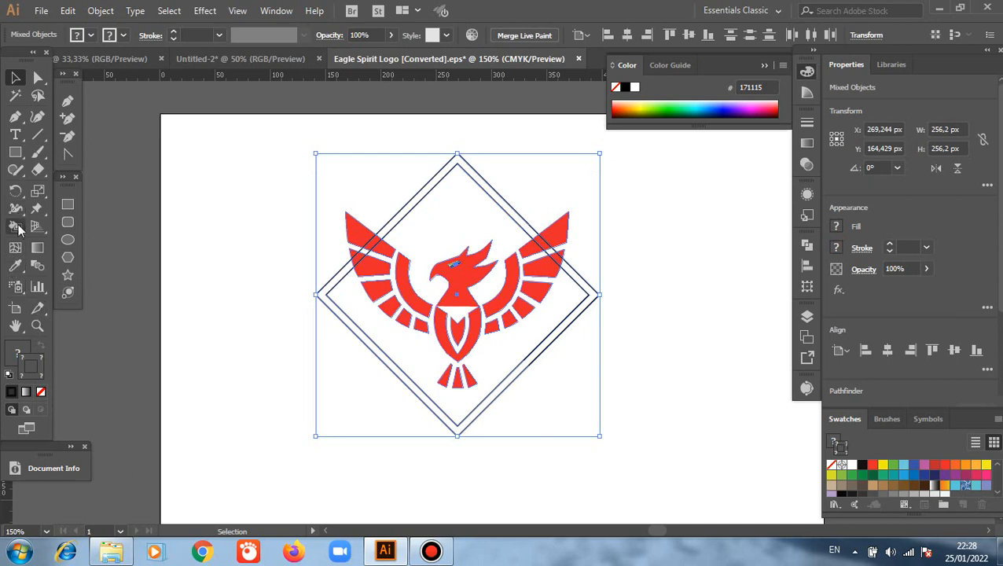
{"action": "left_click_drag", "start_coordinate": [16, 227], "coordinate": [72, 231]}
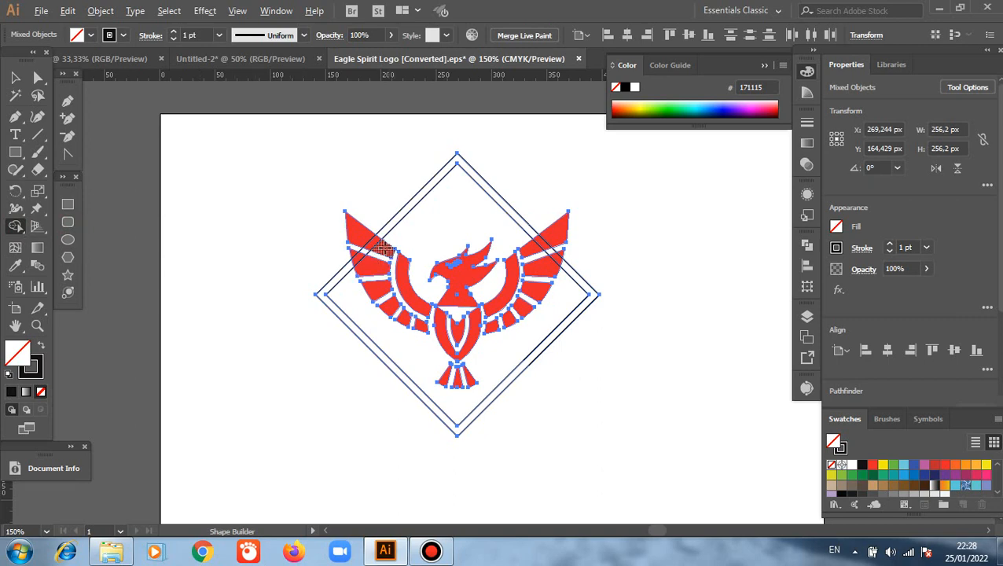
{"action": "left_click", "coordinate": [372, 239], "text": "alt"}
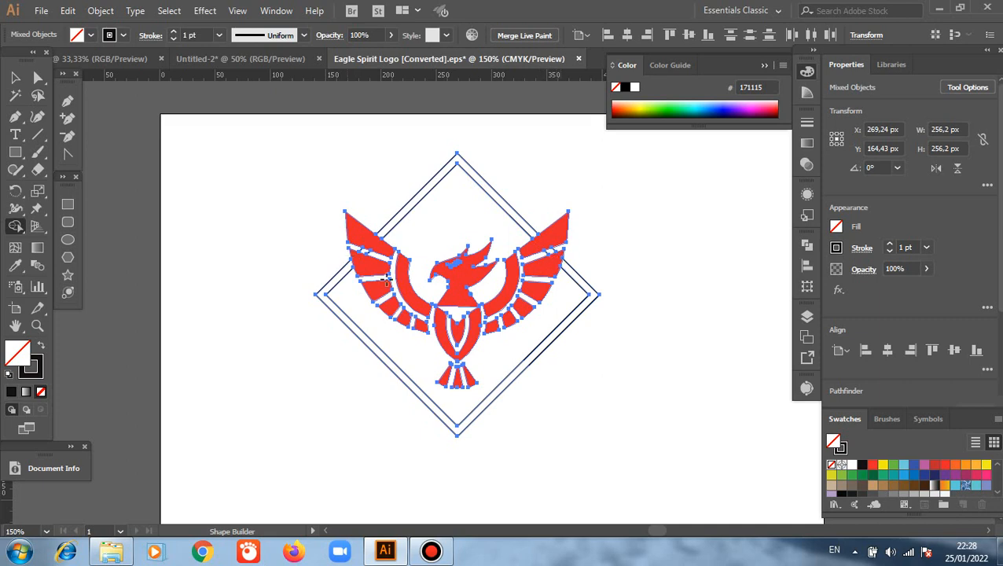
{"action": "scroll", "coordinate": [555, 295], "scroll_direction": "up", "scroll_amount": 2}
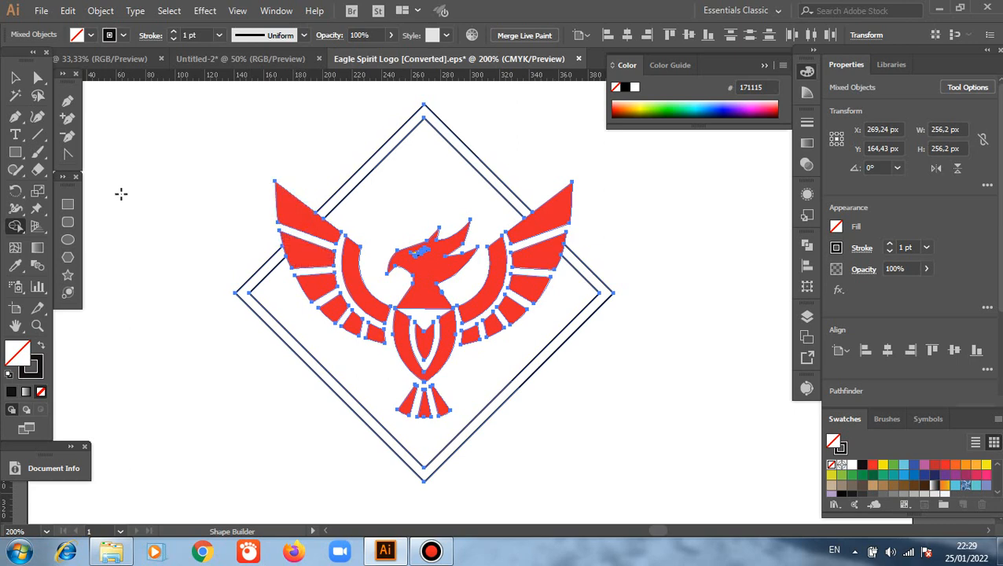
{"action": "left_click", "coordinate": [15, 77]}
{"action": "left_click", "coordinate": [115, 206]}
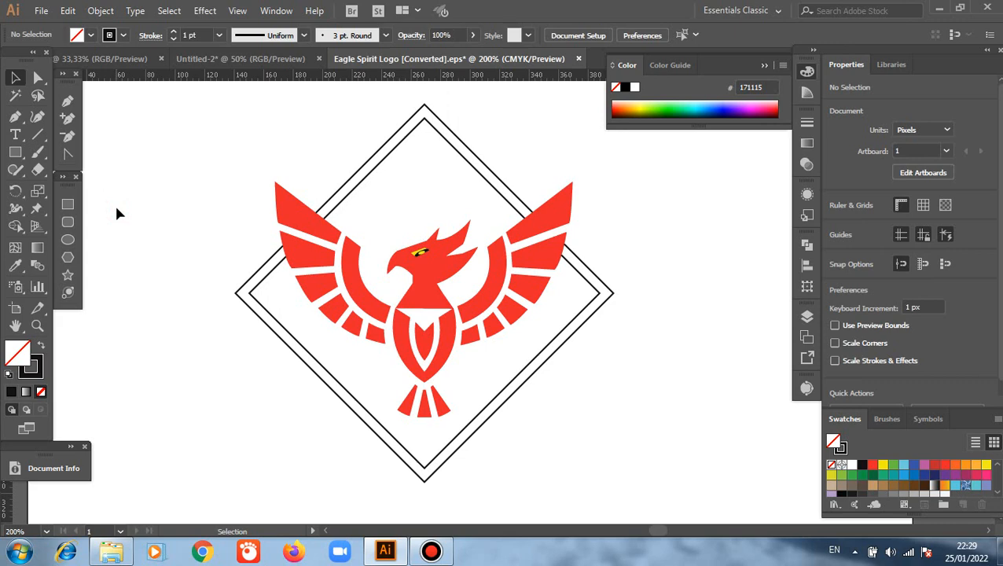
Step: Select all pieces of the double diamond frame and give them a red e9292a stroke with no fill
{"action": "left_click_drag", "start_coordinate": [358, 134], "coordinate": [481, 167]}
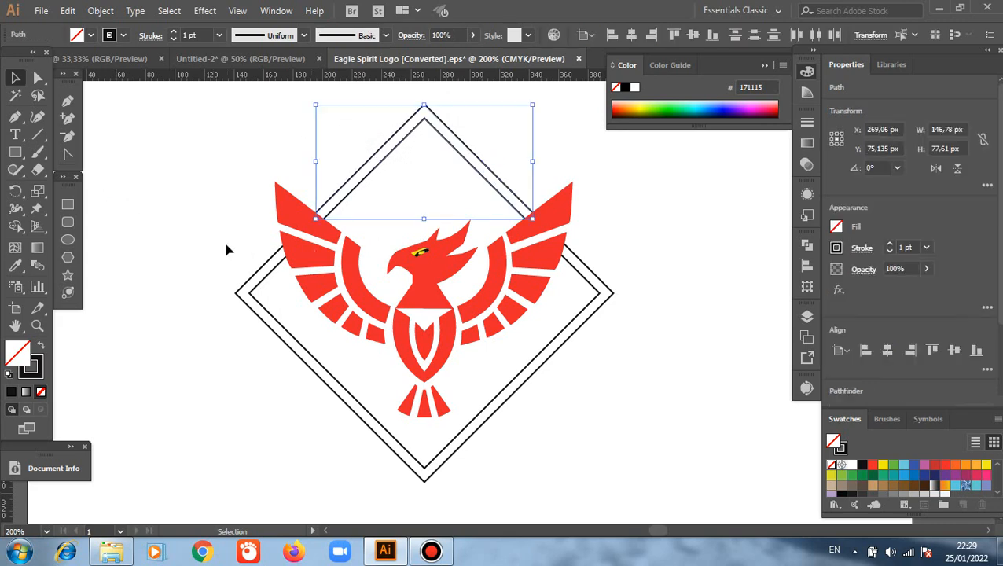
{"action": "left_click", "coordinate": [256, 285], "text": "shift"}
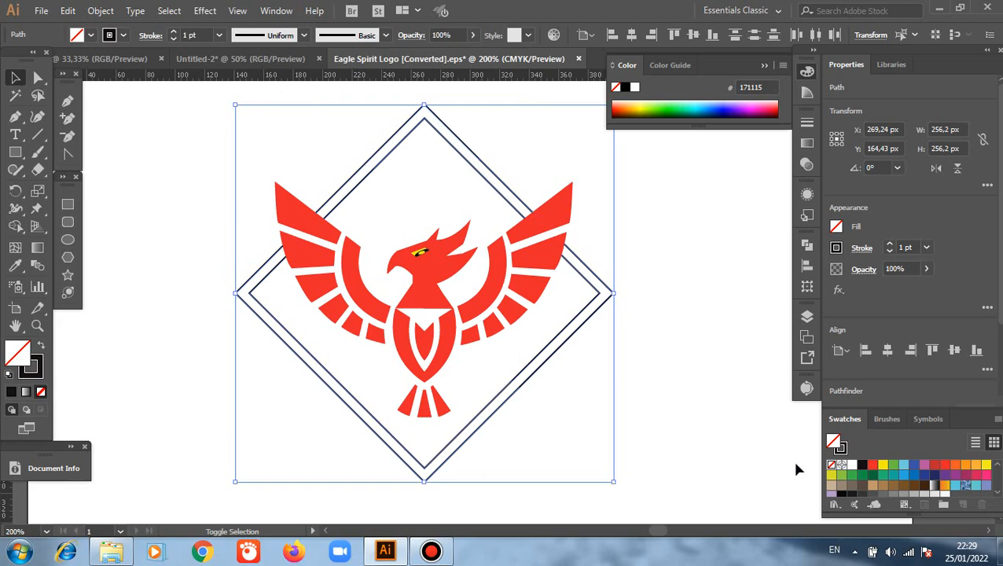
{"action": "left_click", "coordinate": [873, 465]}
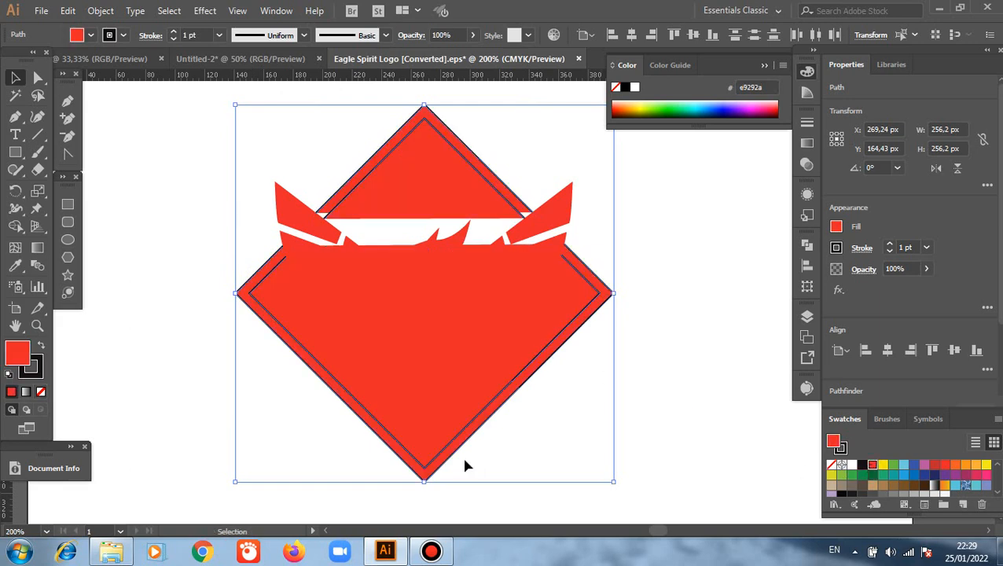
{"action": "left_click", "coordinate": [40, 389]}
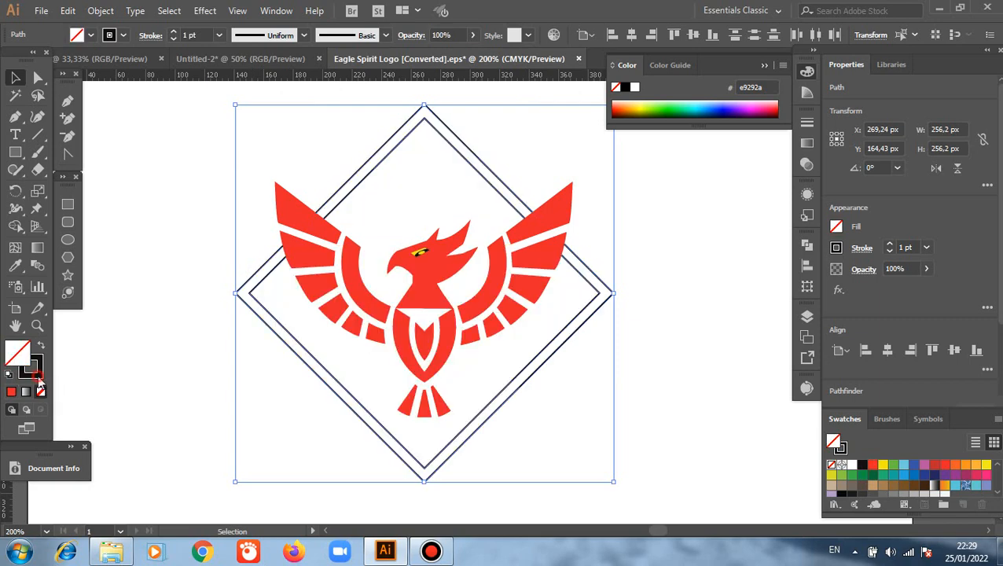
{"action": "left_click", "coordinate": [873, 466]}
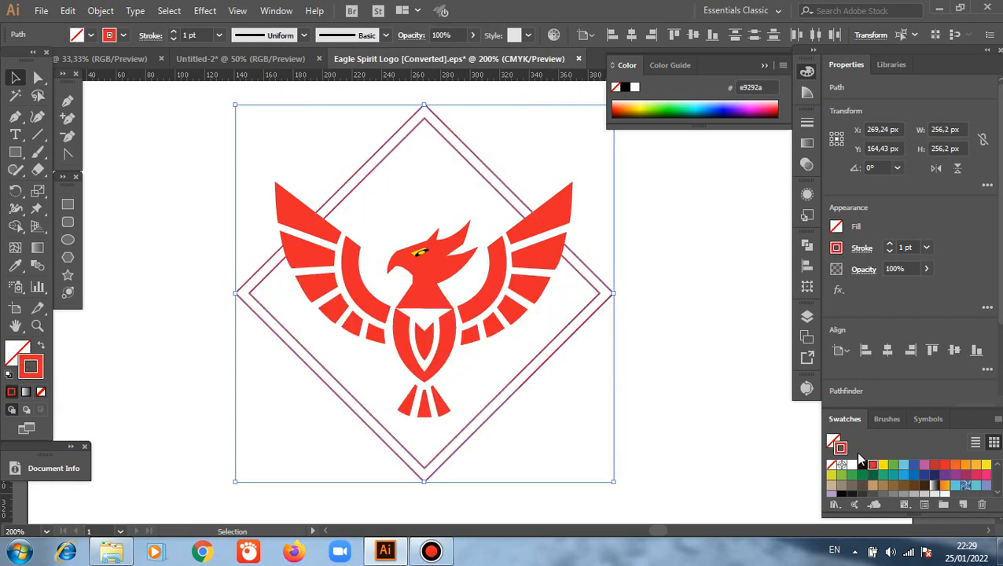
Step: Set the stroke weight of the double diamond frame to 2 pt and deselect it
{"action": "left_click", "coordinate": [175, 32]}
{"action": "left_click", "coordinate": [175, 32]}
{"action": "left_click", "coordinate": [174, 33]}
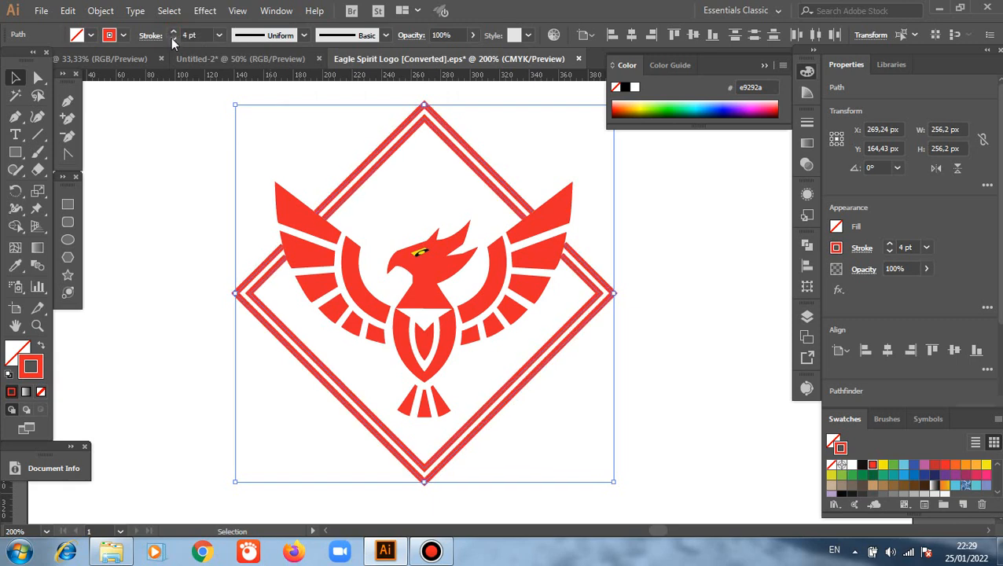
{"action": "left_click", "coordinate": [173, 39]}
{"action": "left_click", "coordinate": [173, 39]}
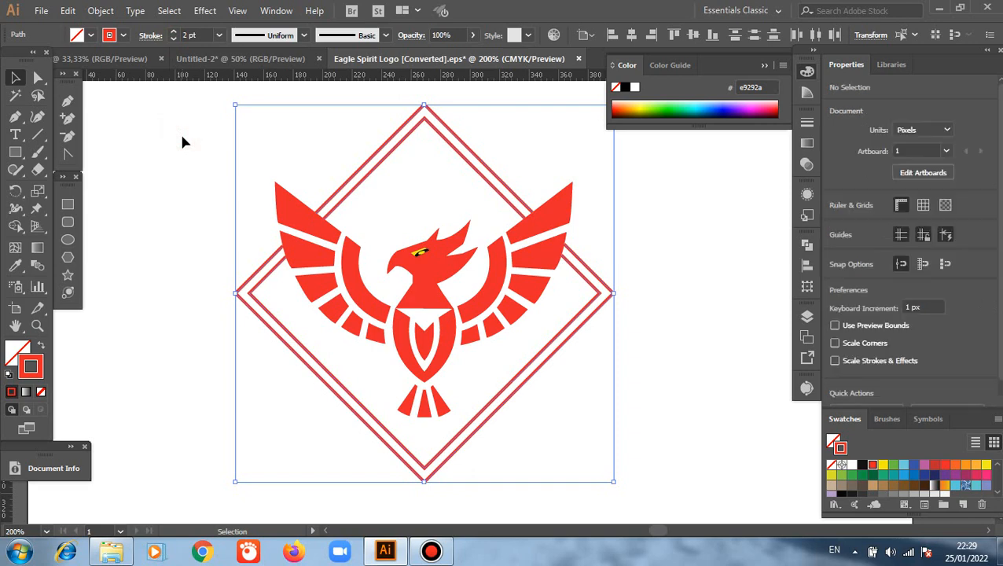
{"action": "left_click", "coordinate": [183, 142]}
Step: Put away the floating Color controls that cover part of the canvas beside the finished logo
{"action": "scroll", "coordinate": [185, 147], "scroll_direction": "up", "scroll_amount": 1}
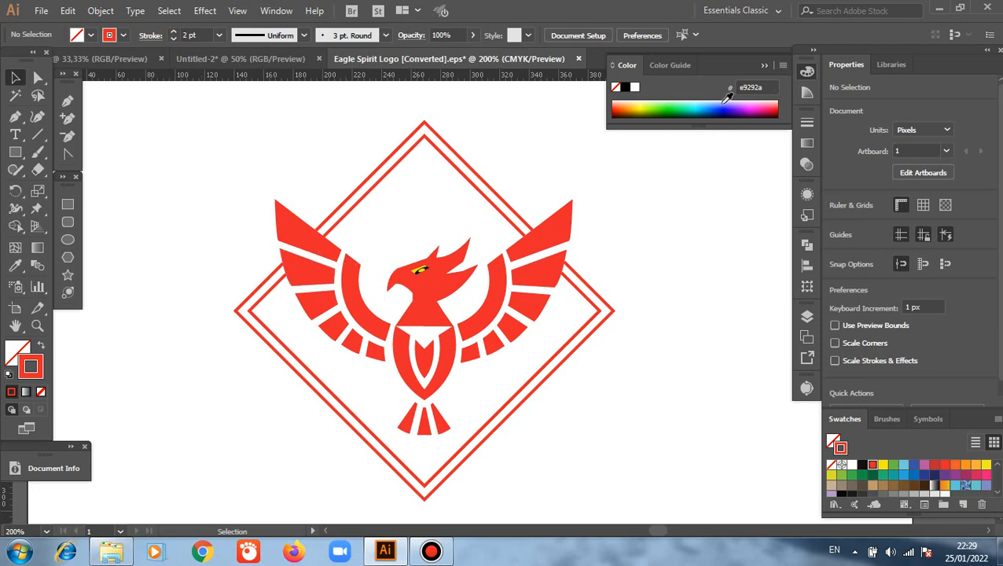
{"action": "left_click", "coordinate": [766, 68]}
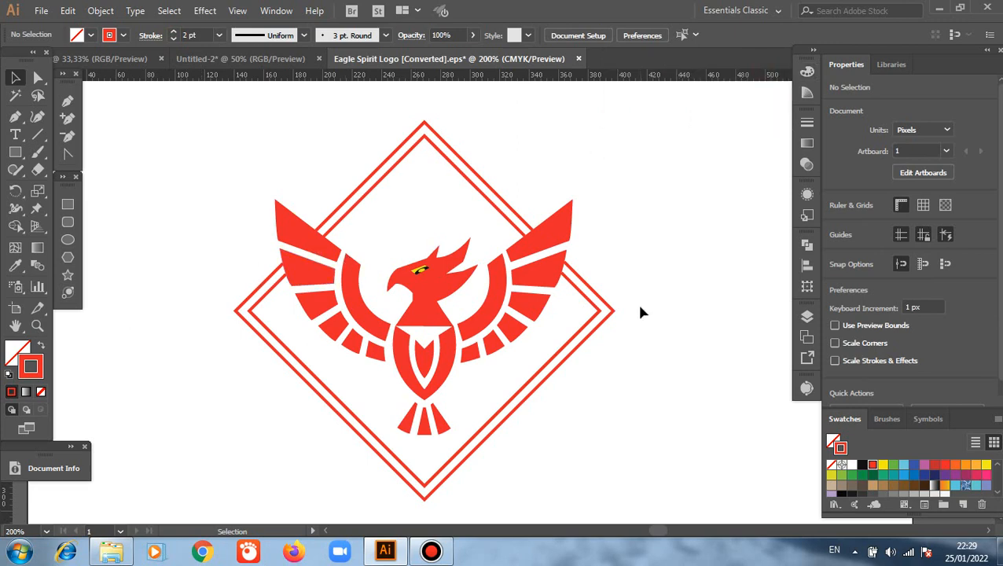
{"action": "scroll", "coordinate": [641, 313], "scroll_direction": "down", "scroll_amount": 2}
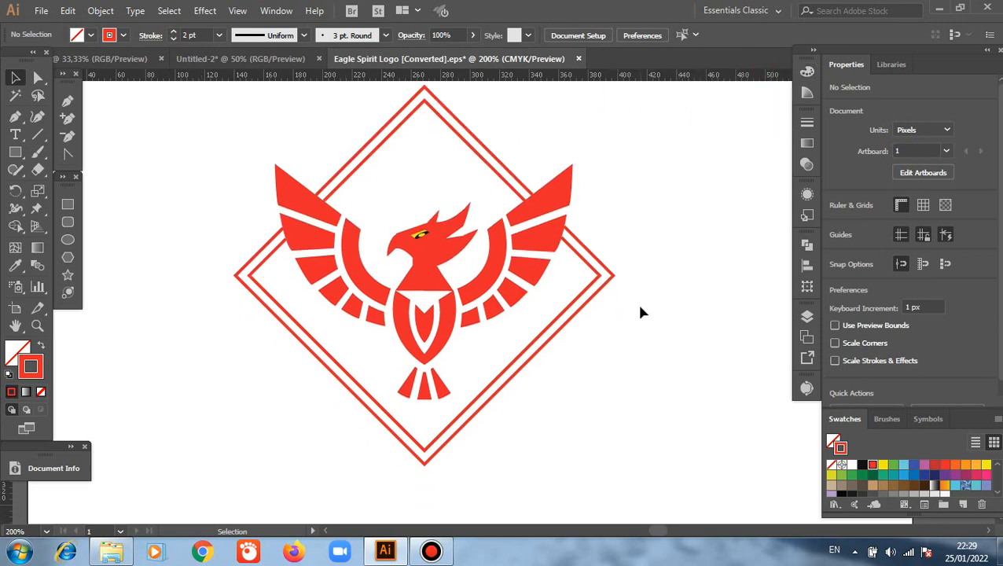